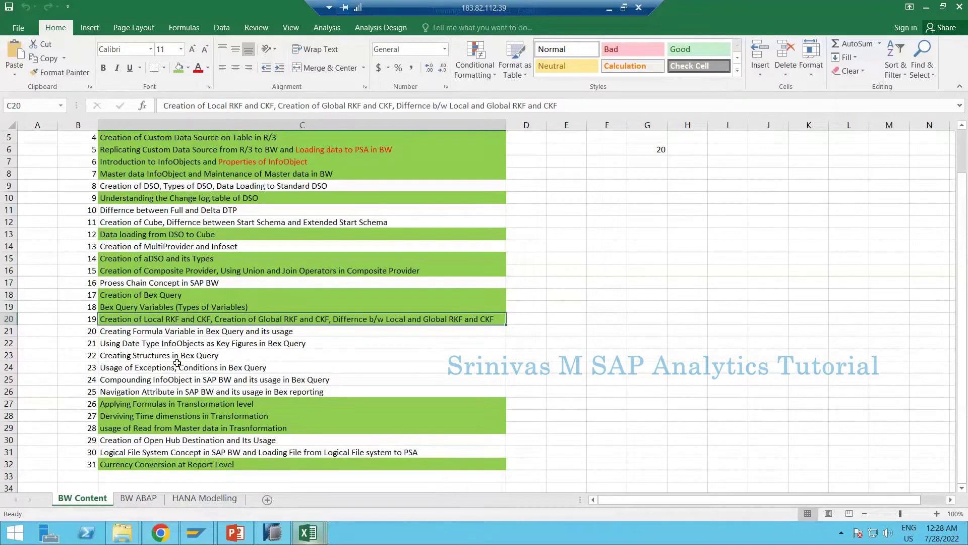
# Step: Locate the topic Creating Structures in Bex Query in the BW Content training list
pyautogui.click(109, 357)
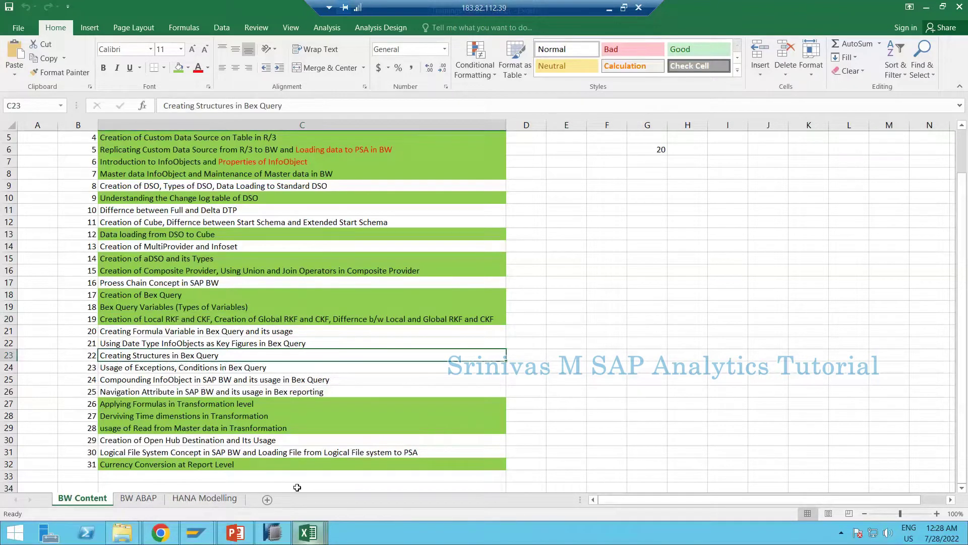
pyautogui.moveTo(273, 532)
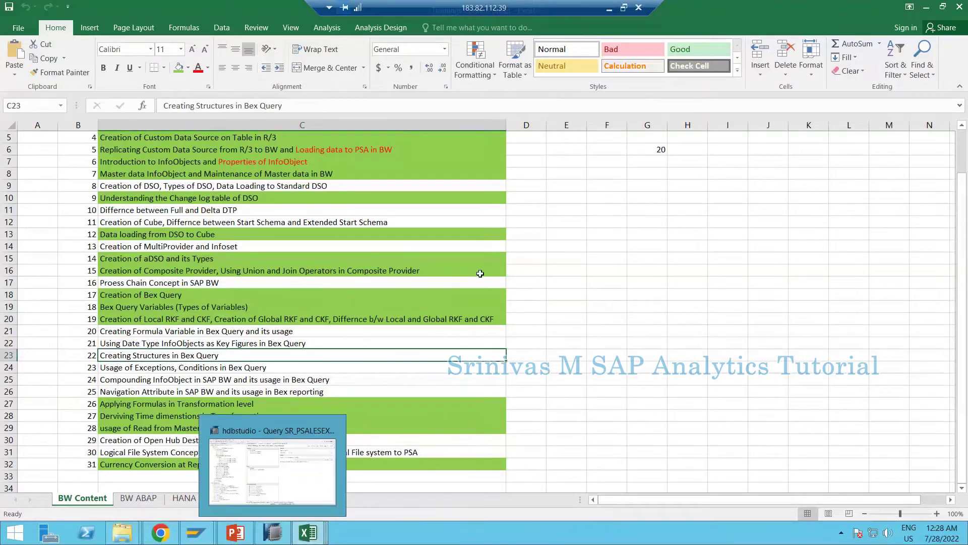
pyautogui.click(309, 271)
pyautogui.click(152, 356)
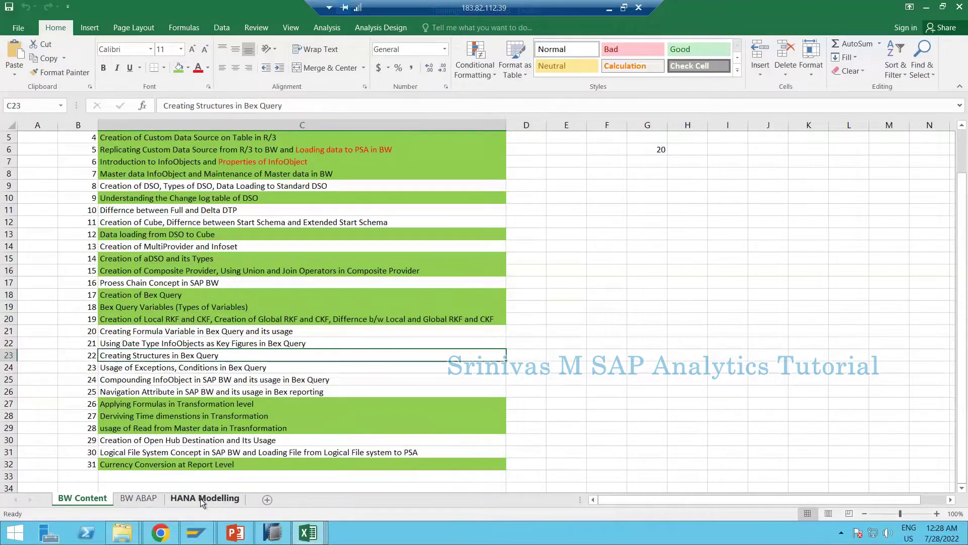
# Step: Switch to SAP HANA Studio and view the SR_PSALESEX composite provider scenario and the sheet definition of query SR_PSALESEX_Q001
pyautogui.moveTo(313, 533)
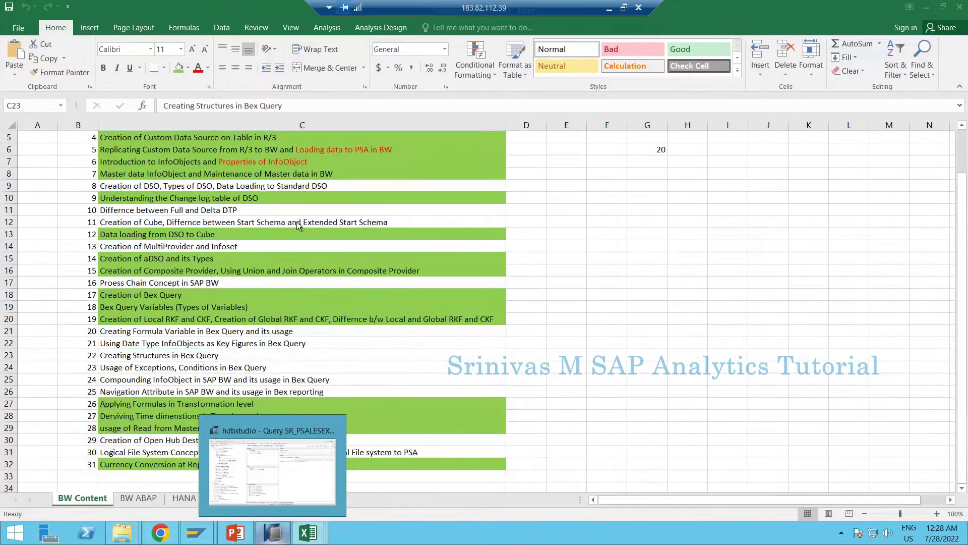
pyautogui.click(272, 533)
pyautogui.click(88, 145)
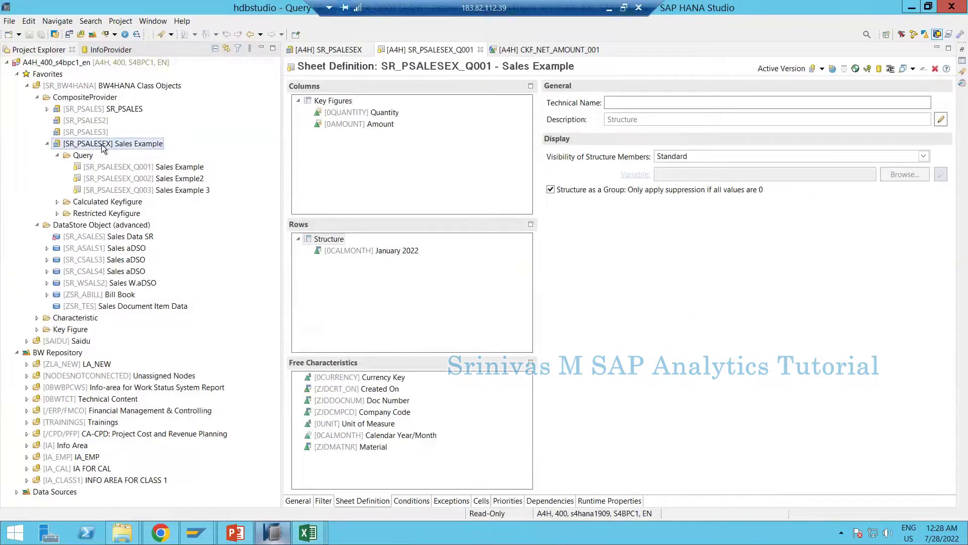
pyautogui.click(322, 50)
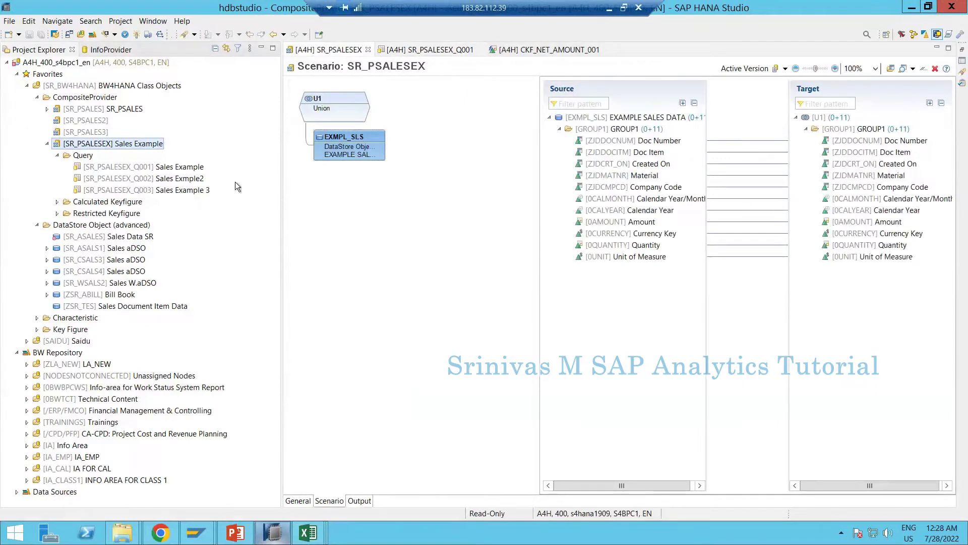
pyautogui.click(97, 147)
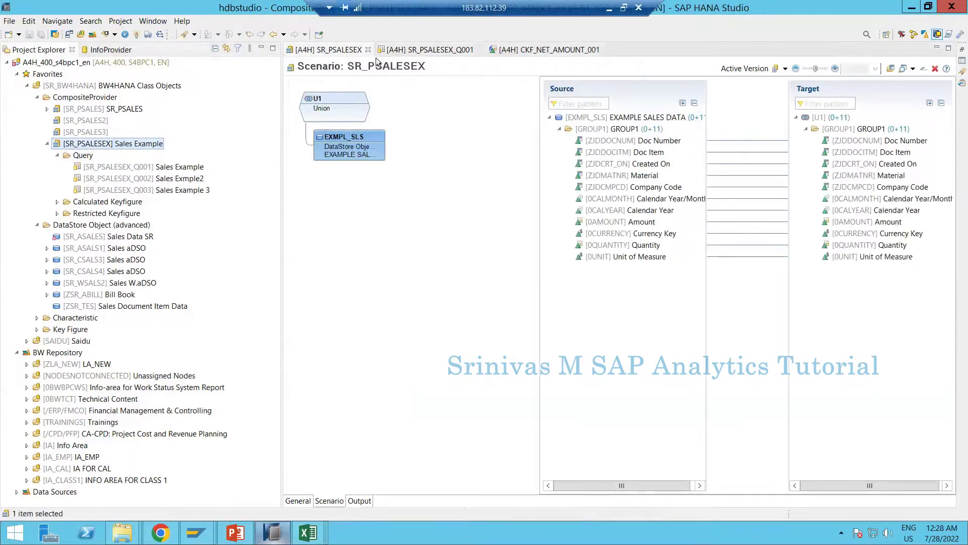
pyautogui.hotkey('ctrl', 'pagedown')
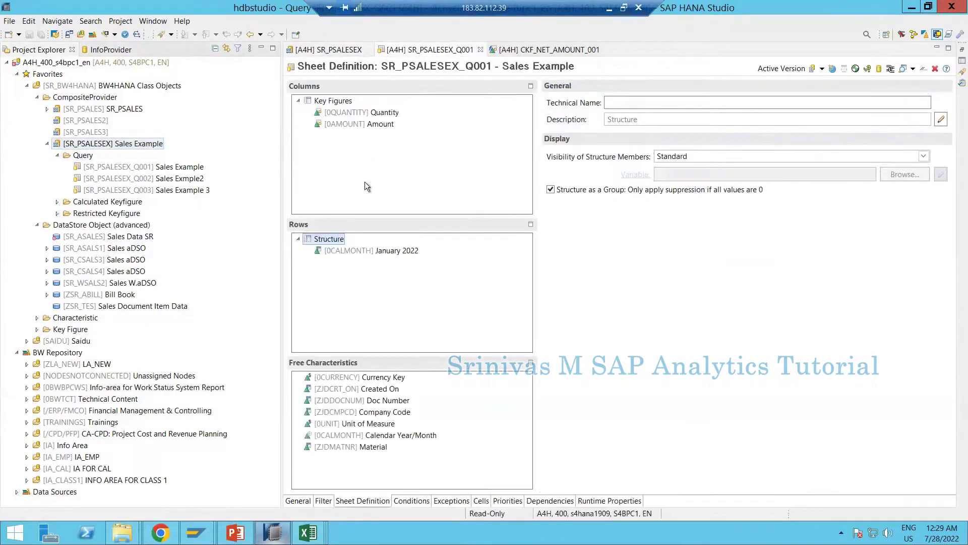
# Step: Replace the structure in the rows of query SR_PSALESEX_Q001 with Calendar Year/Month and save the query
pyautogui.rightClick(331, 240)
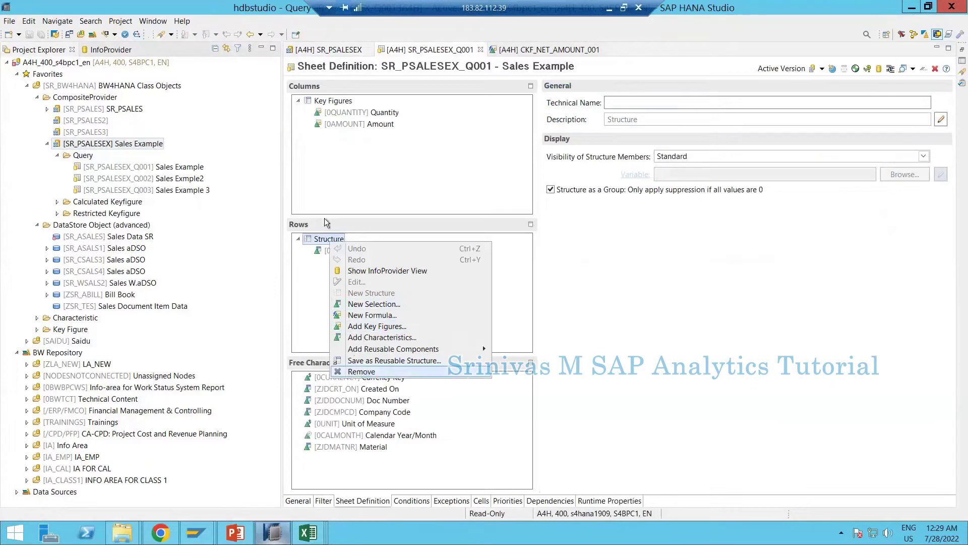
pyautogui.click(361, 371)
pyautogui.click(379, 411)
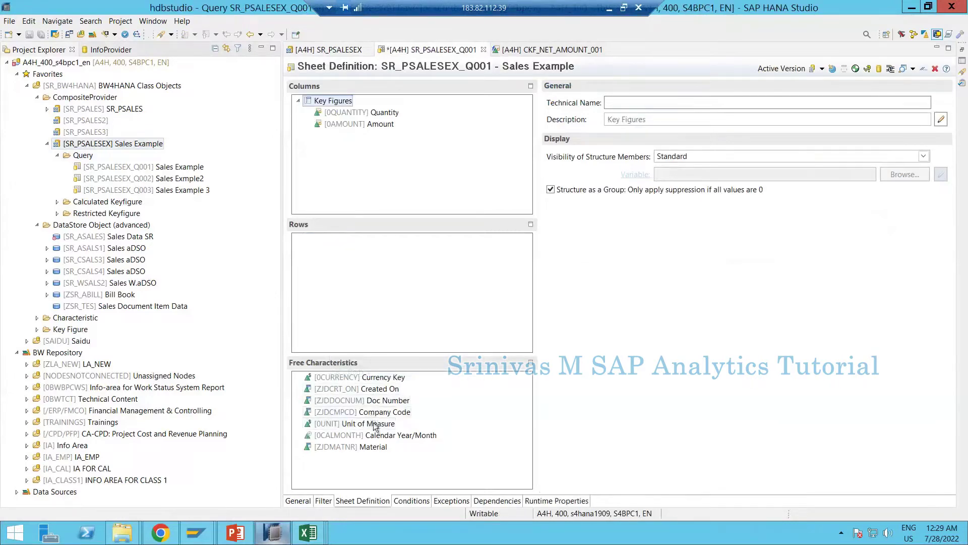
pyautogui.moveTo(365, 437); pyautogui.dragTo(356, 288)
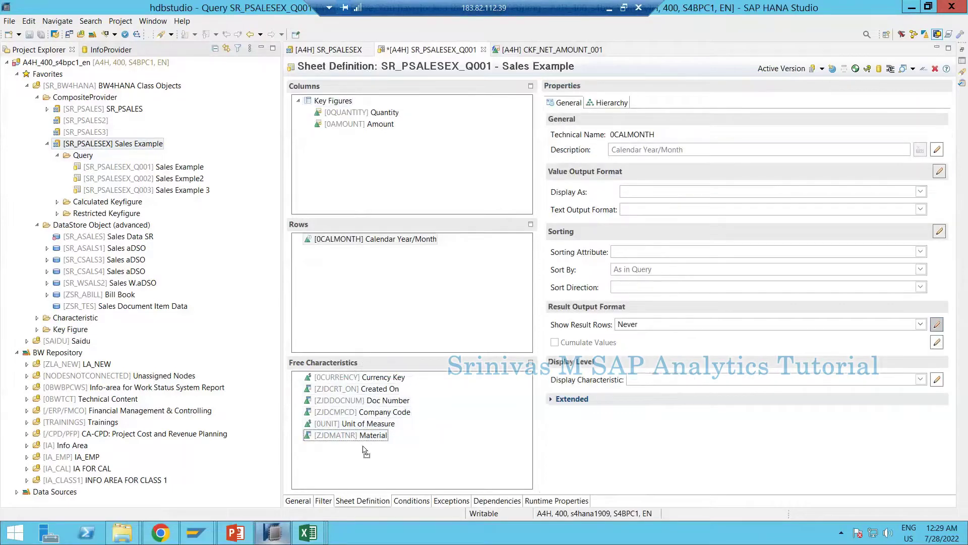
pyautogui.click(365, 436)
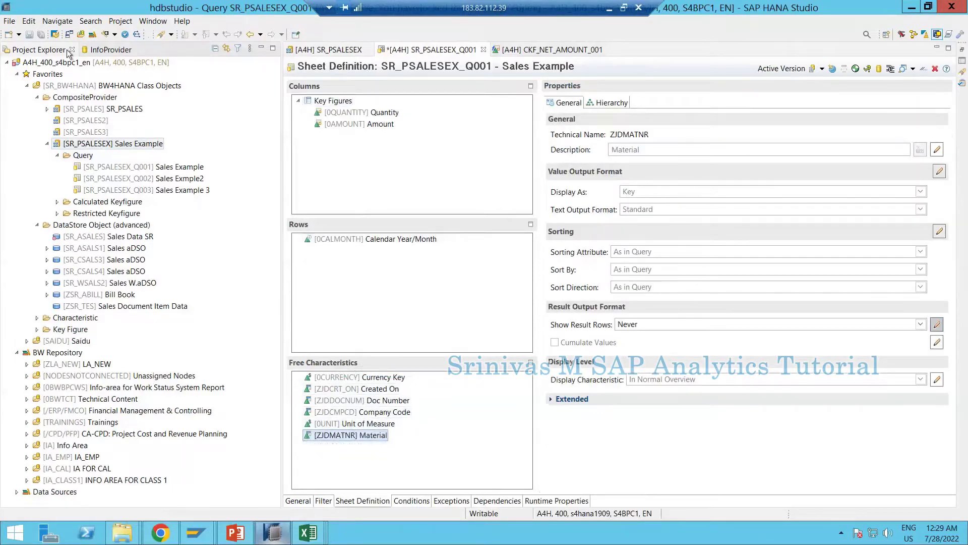
pyautogui.click(29, 34)
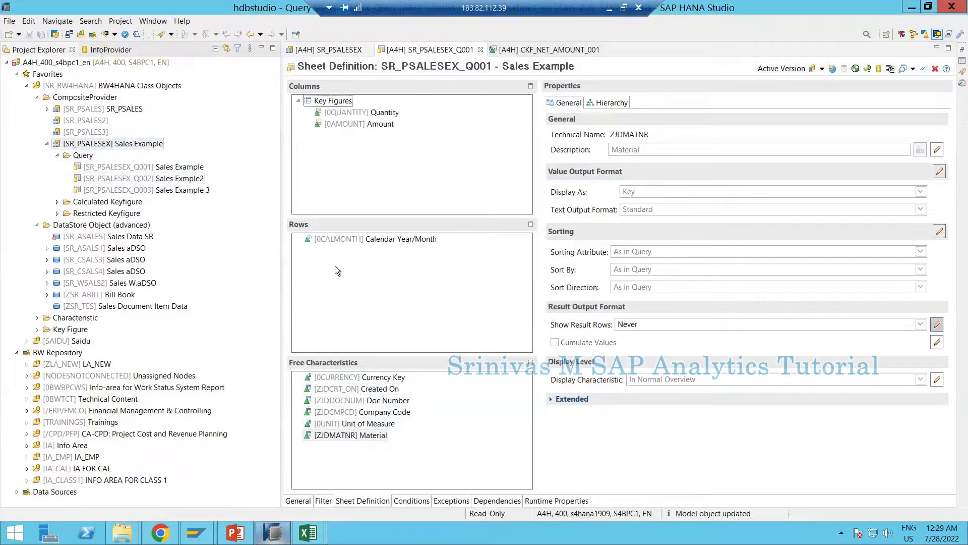
# Step: Switch to Book1 in Excel and insert the Sales Example data source for Calendar Year/Month 01.2022 to 12.2022
pyautogui.click(334, 241)
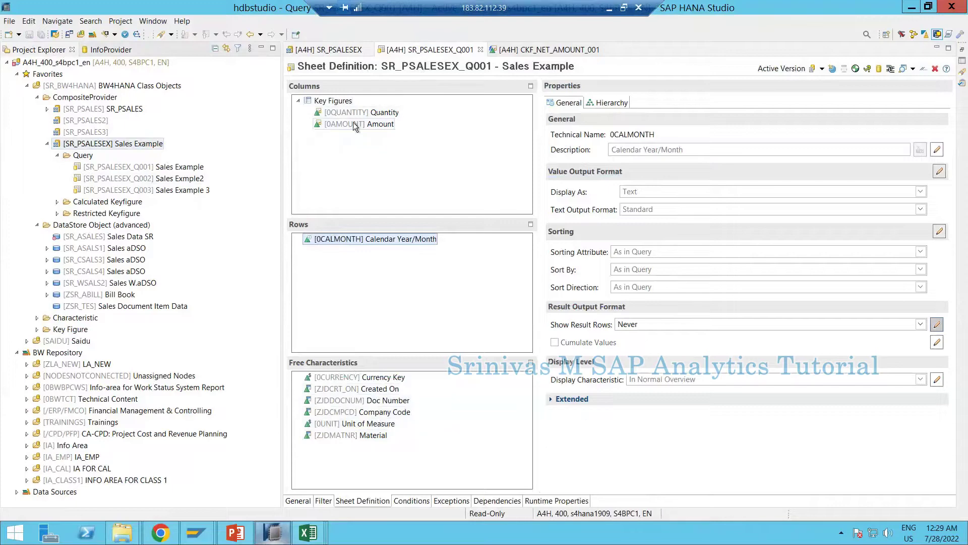
pyautogui.click(309, 533)
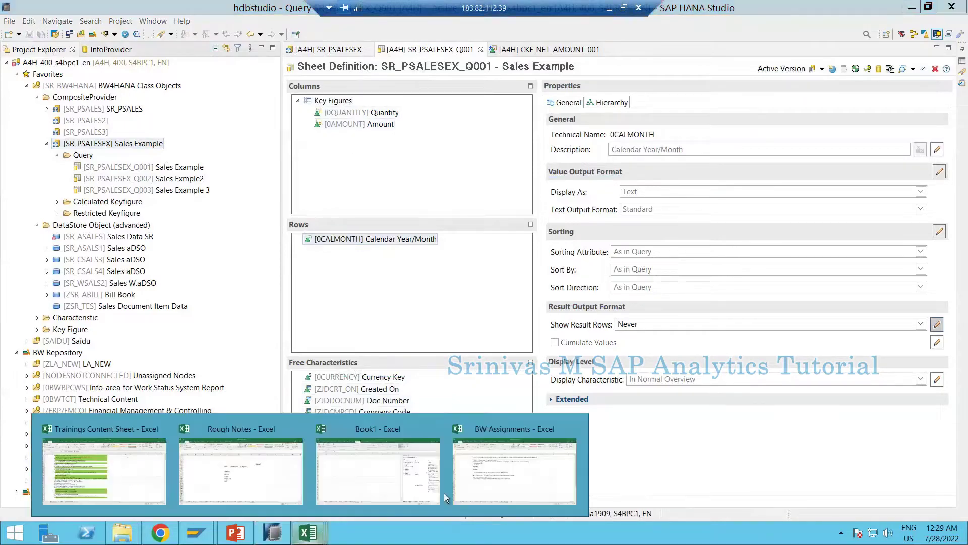
pyautogui.click(380, 488)
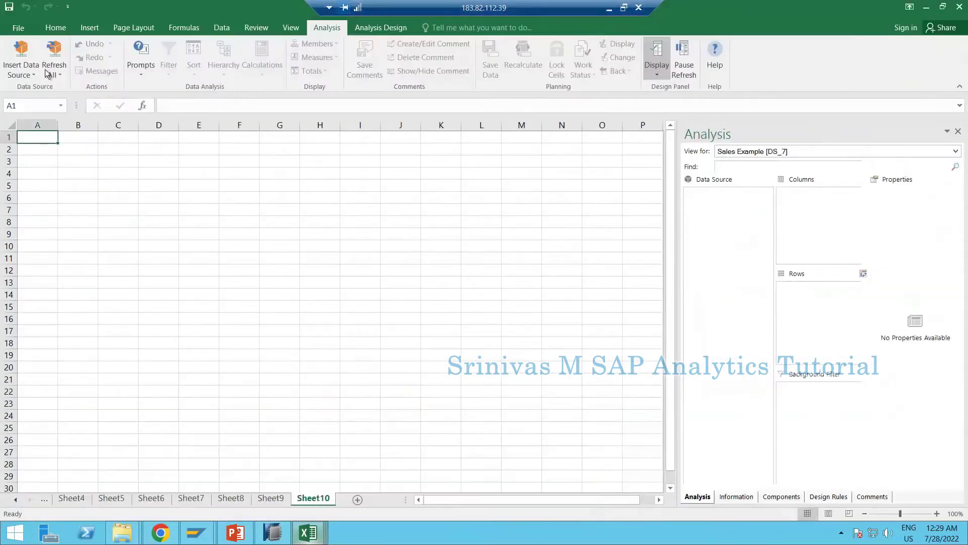
pyautogui.click(19, 75)
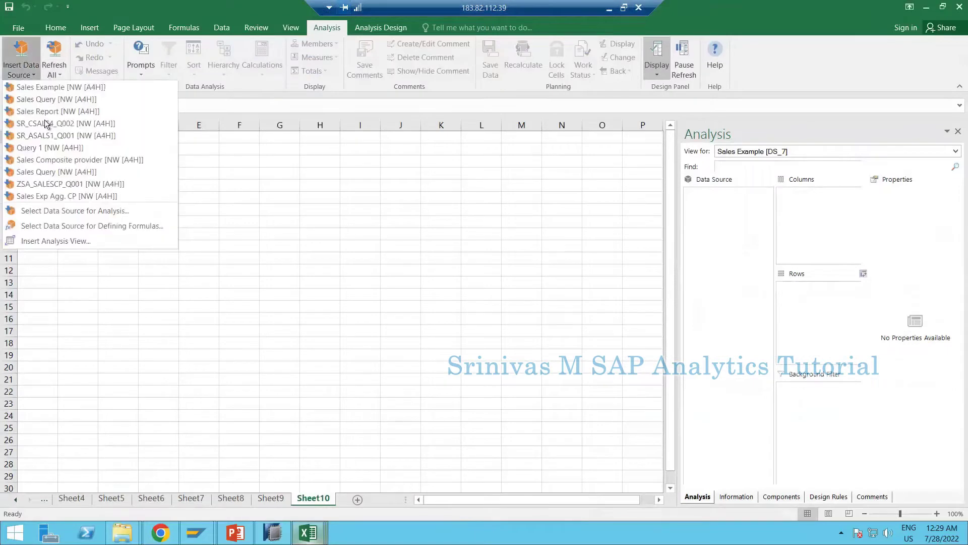
pyautogui.click(56, 90)
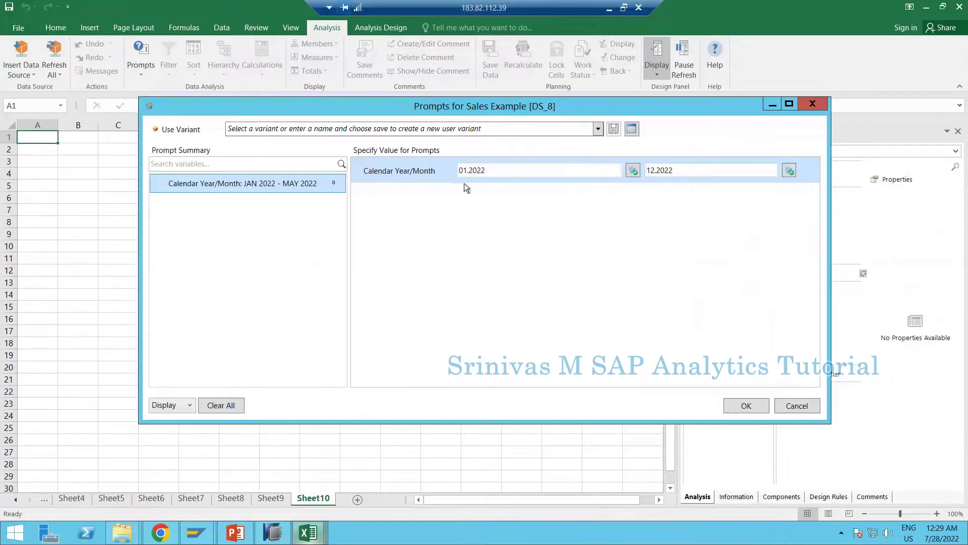
pyautogui.click(510, 174)
pyautogui.click(745, 406)
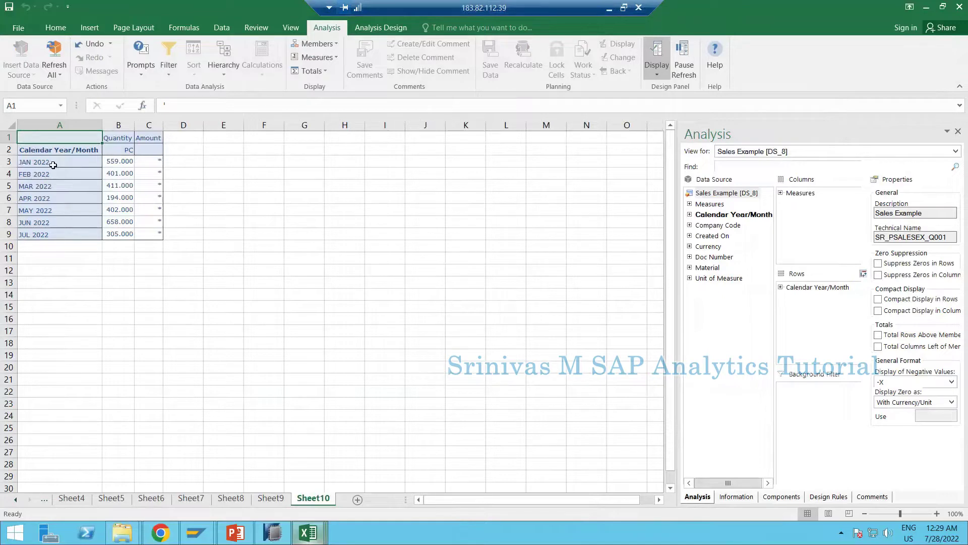
# Step: Examine the month rows and Amount column of the Sales Example report against the SR_PSALESEX list output in SAP GUI
pyautogui.moveTo(53, 165); pyautogui.dragTo(63, 233)
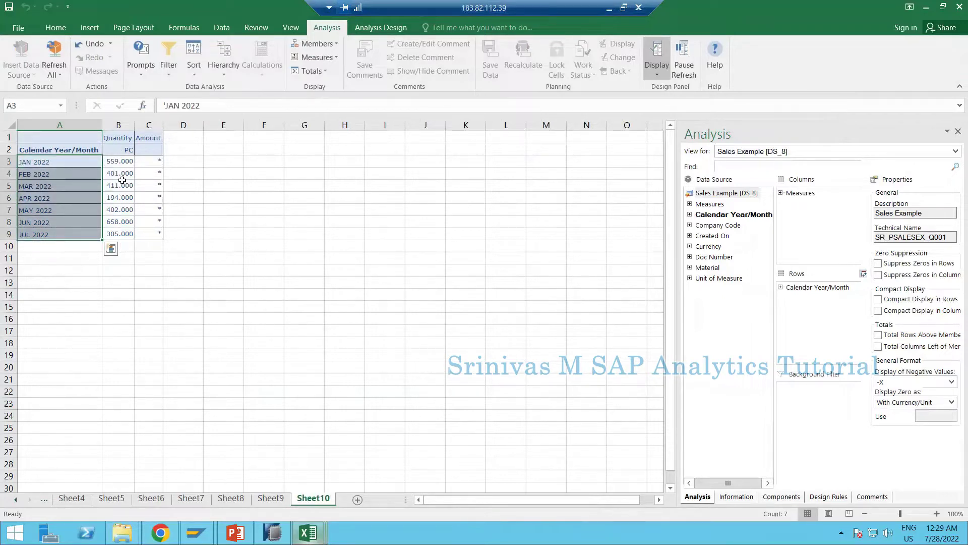
pyautogui.click(151, 163)
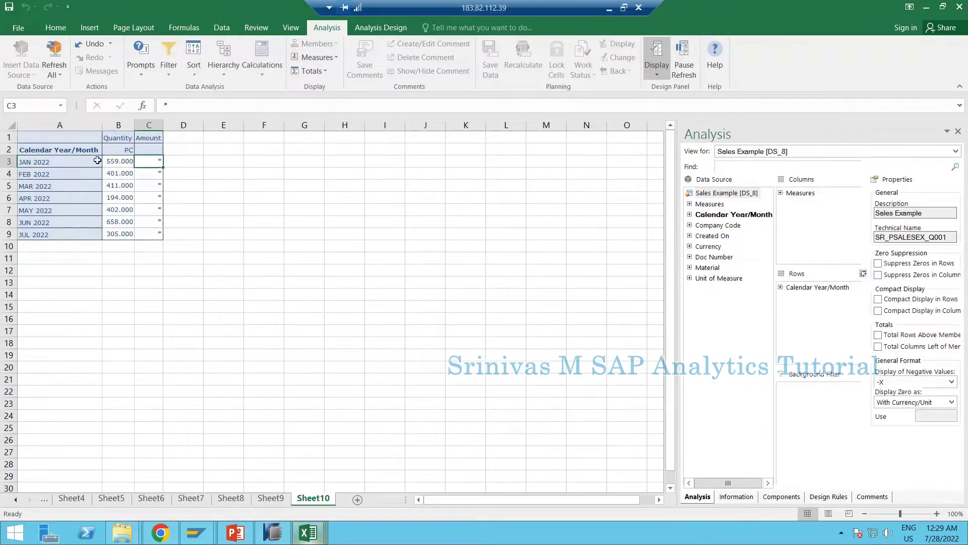
pyautogui.click(48, 162)
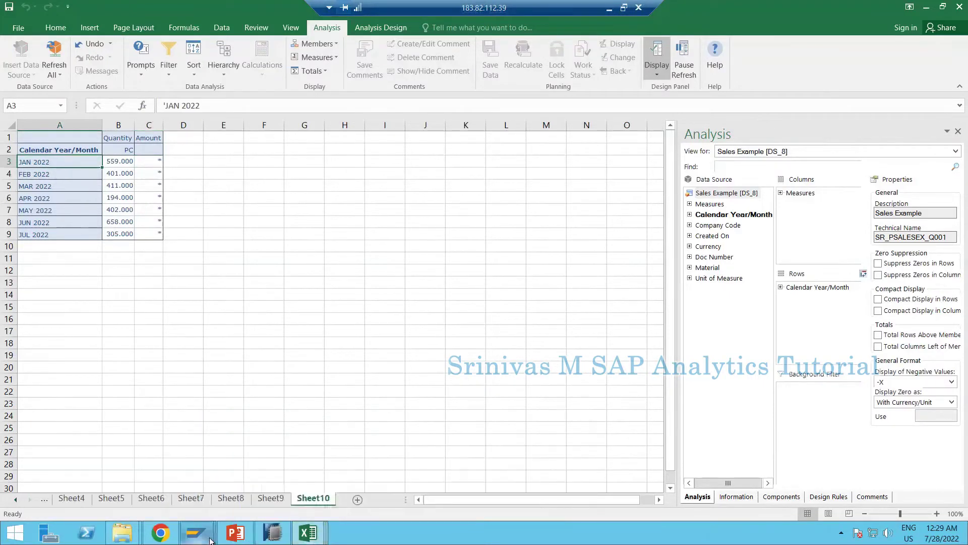
pyautogui.moveTo(196, 533)
pyautogui.click(295, 479)
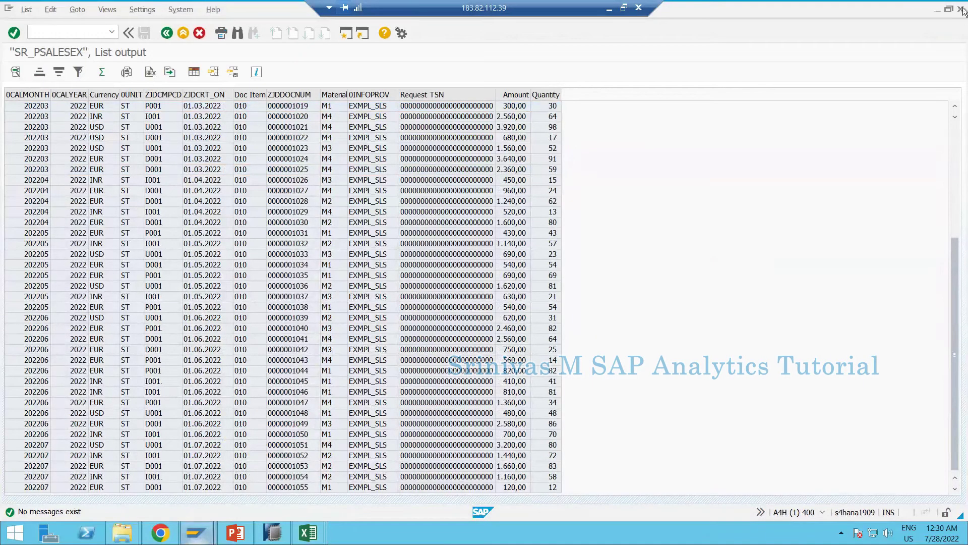
pyautogui.click(937, 9)
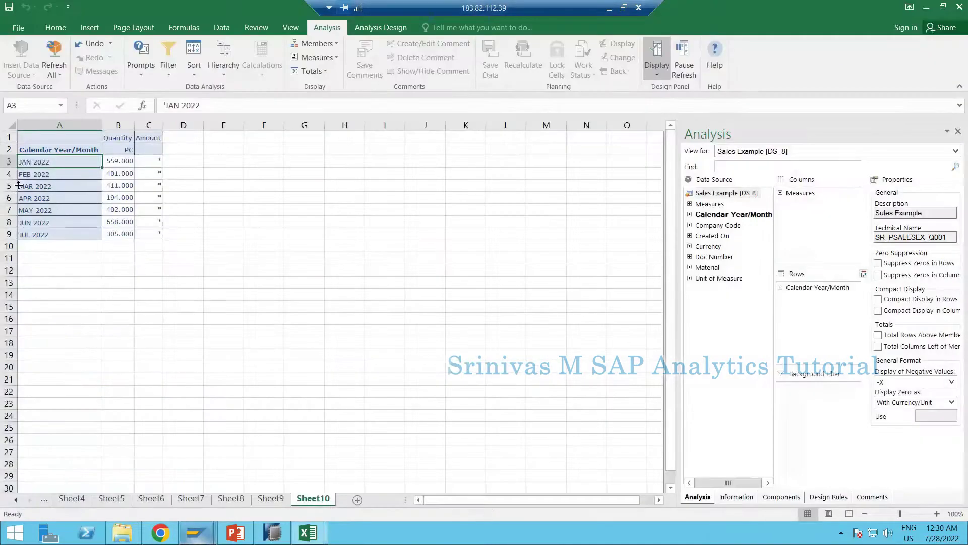
# Step: Examine the JUL 2022 row and the empty rows below it, rechecking the source list in SAP GUI for further months
pyautogui.click(42, 234)
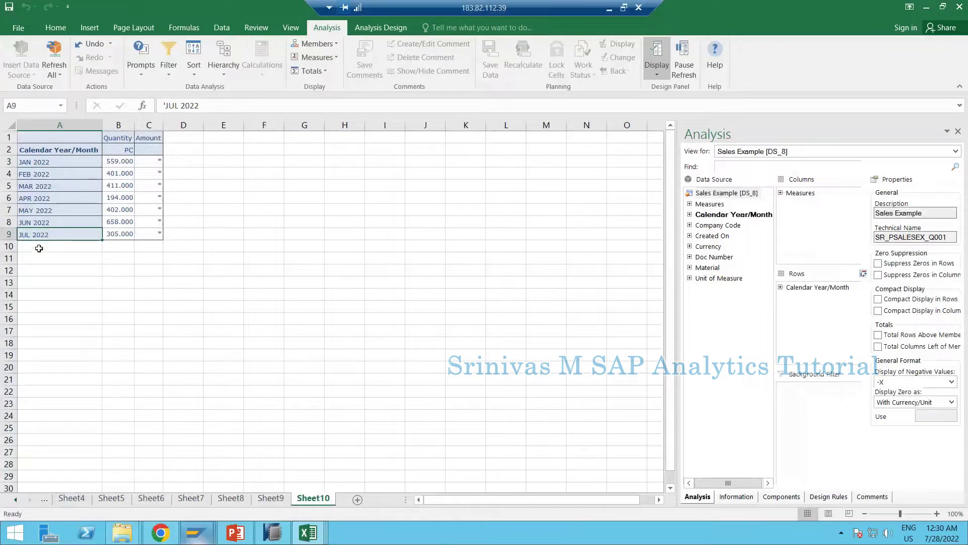
pyautogui.click(39, 248)
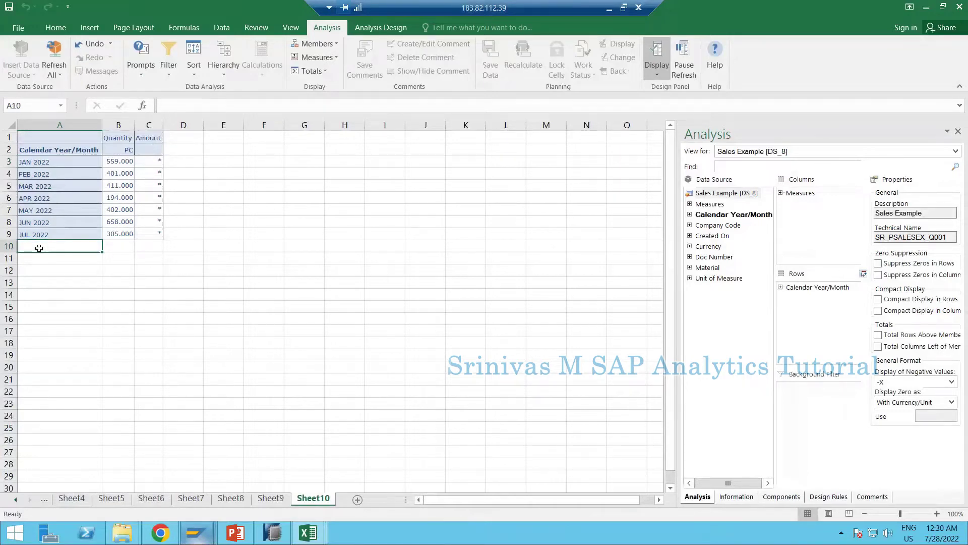
pyautogui.moveTo(42, 259); pyautogui.dragTo(57, 300)
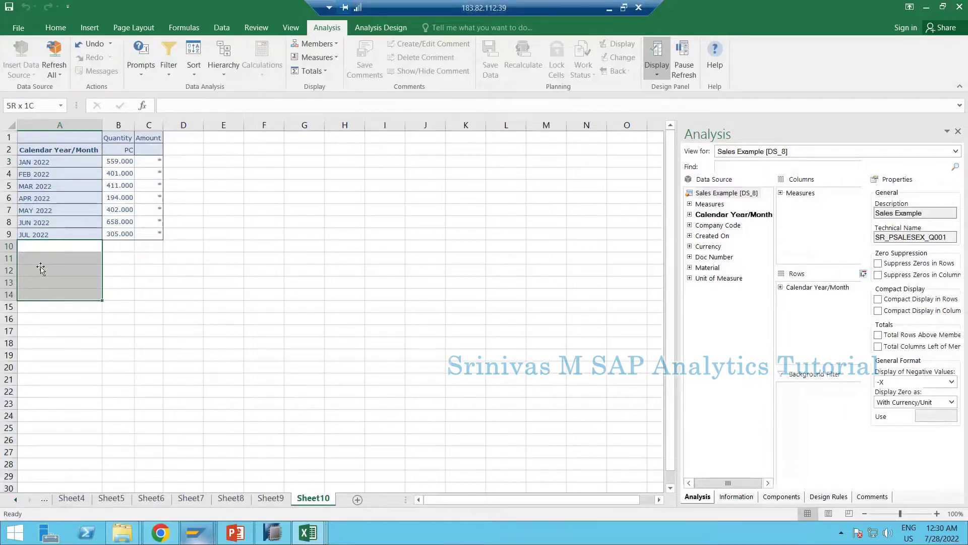
pyautogui.click(10, 246)
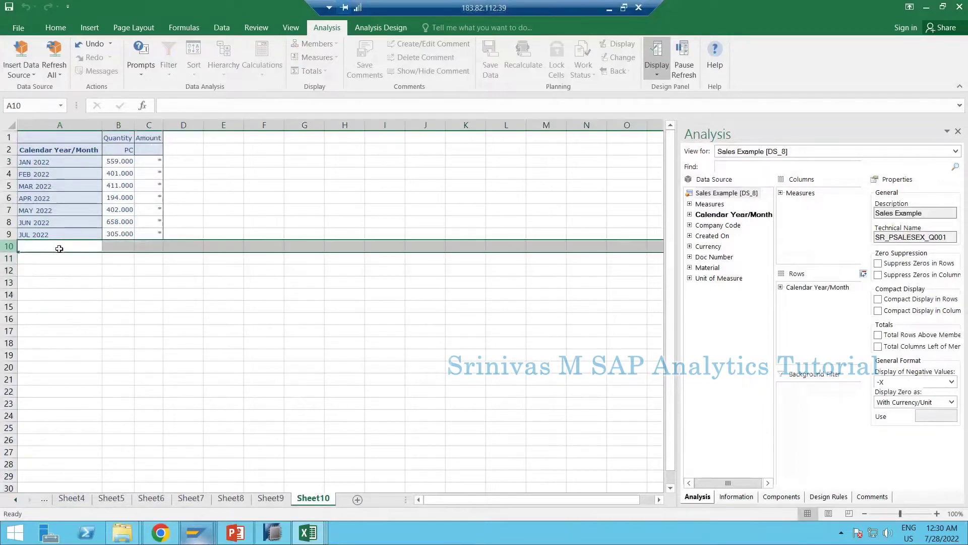
pyautogui.click(86, 235)
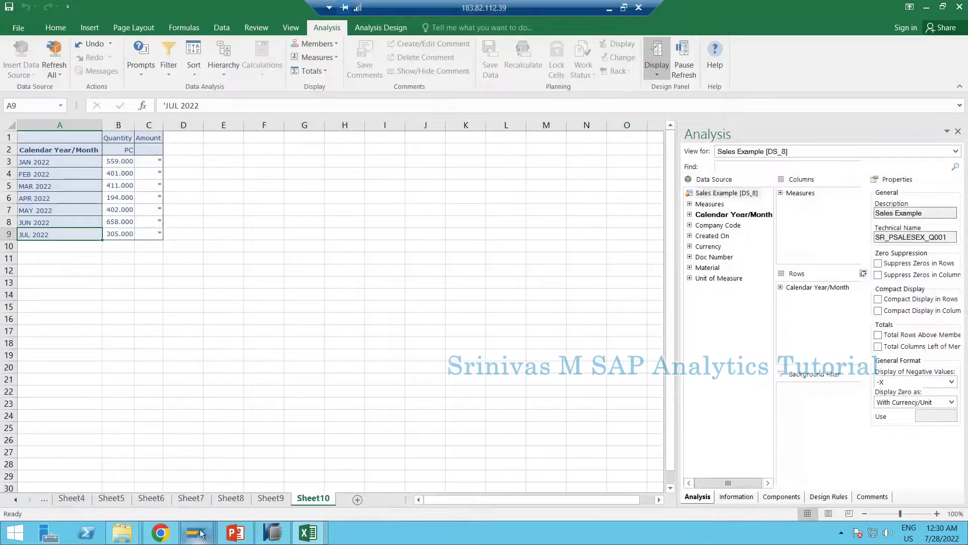
pyautogui.moveTo(202, 533)
pyautogui.click(244, 496)
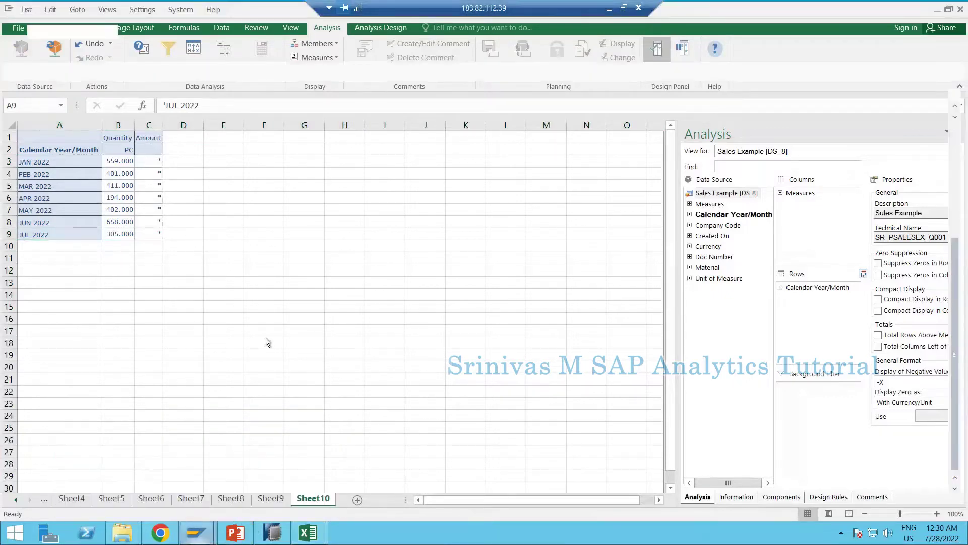
pyautogui.hotkey('alt', 'Tab')
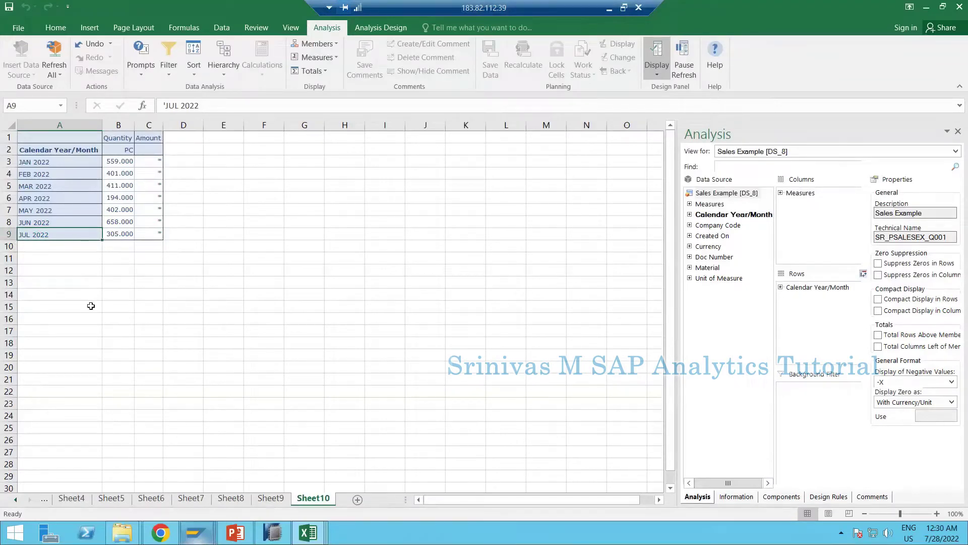
pyautogui.click(8, 246)
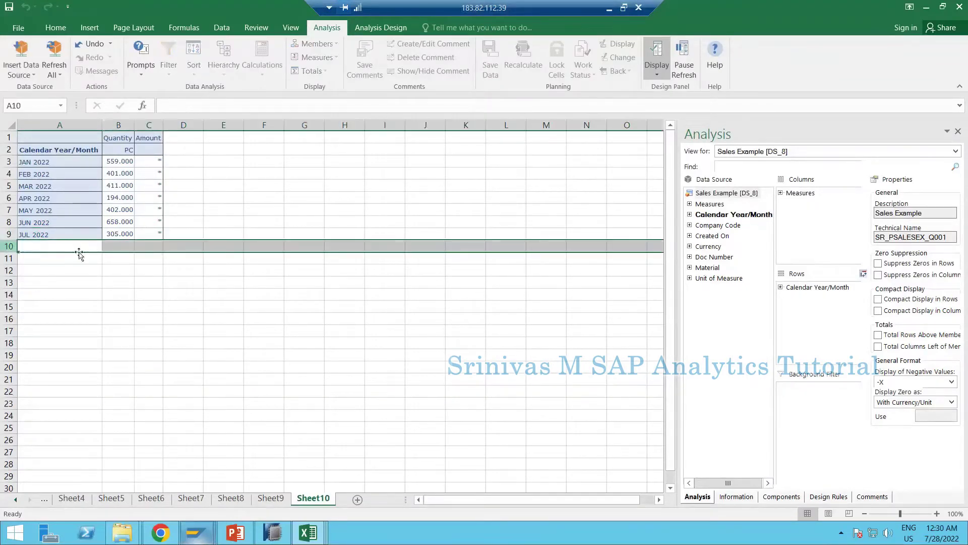
pyautogui.moveTo(67, 245); pyautogui.dragTo(136, 151)
pyautogui.click(74, 246)
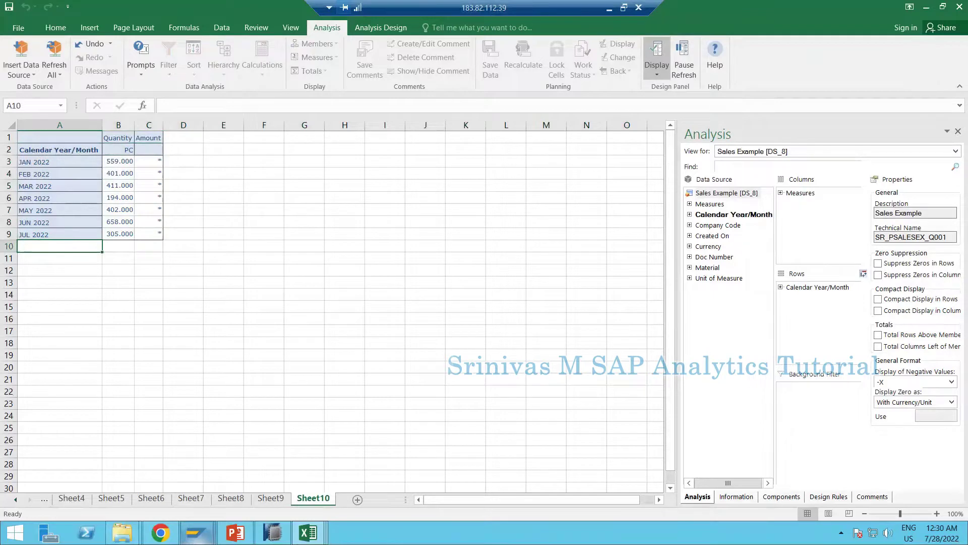
pyautogui.moveTo(281, 540)
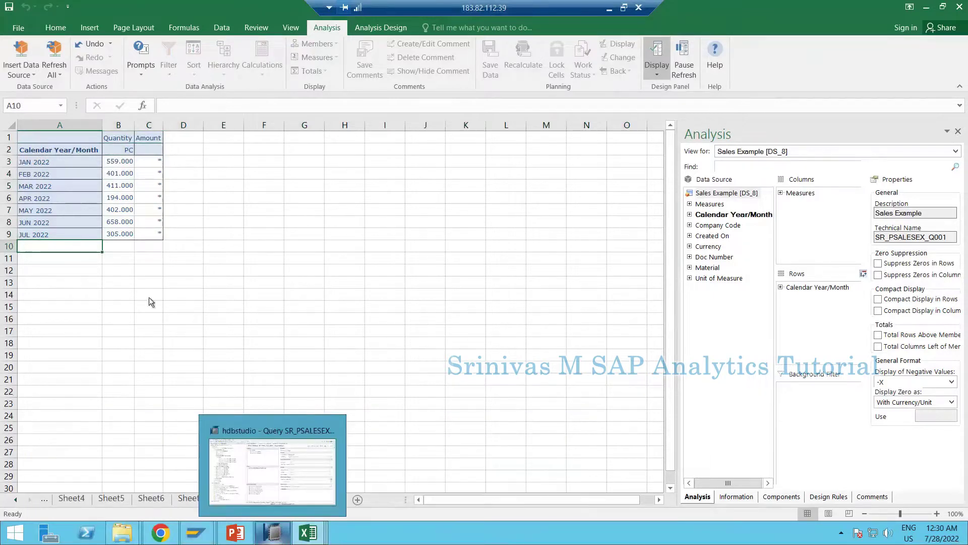
pyautogui.click(96, 162)
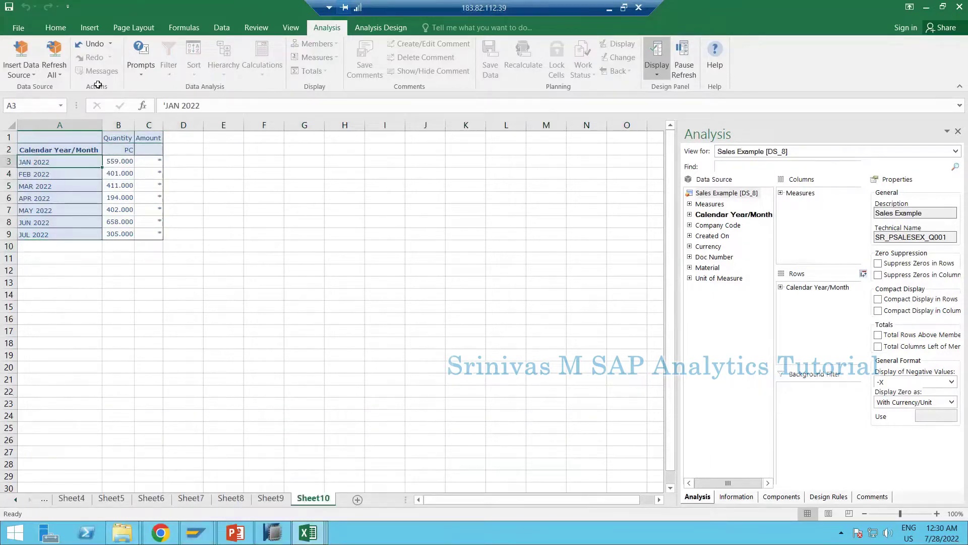
# Step: Change the Sales Example data source's Calendar Year/Month prompt so the range ends at 03.2022
pyautogui.click(143, 74)
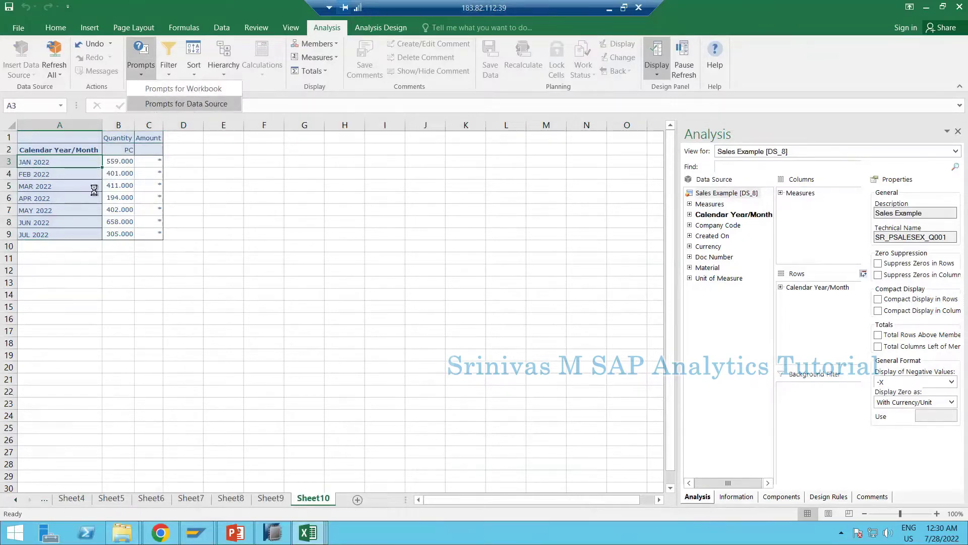
pyautogui.click(187, 103)
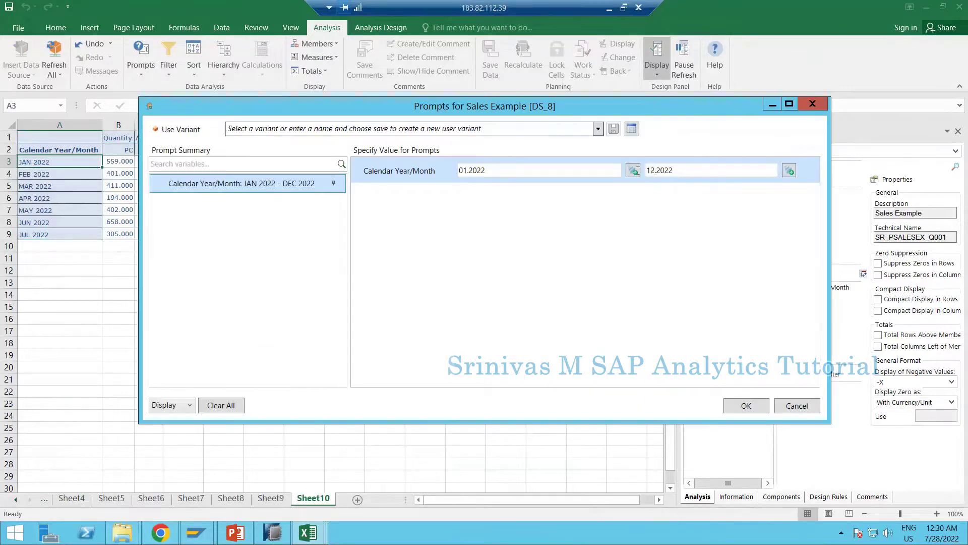
pyautogui.write('03')
pyautogui.click(755, 403)
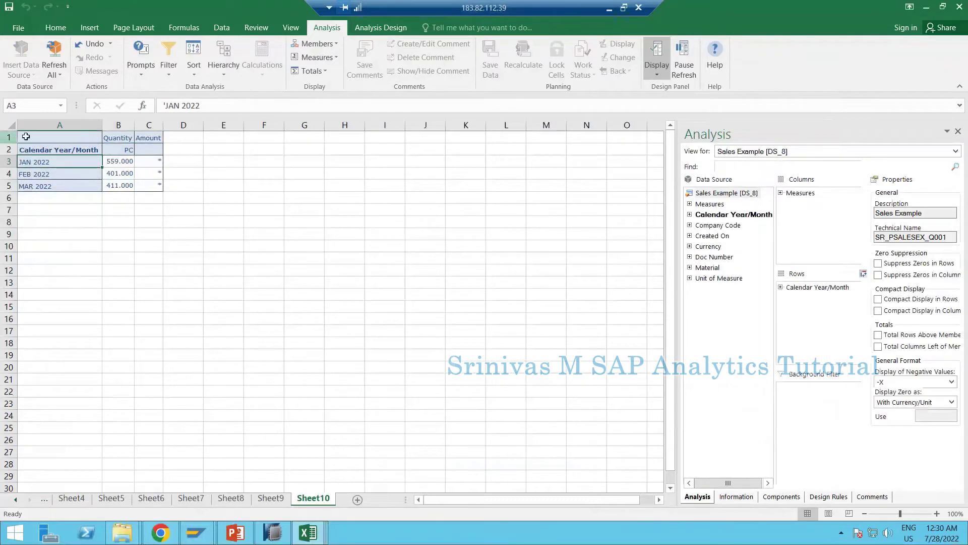
pyautogui.moveTo(39, 138); pyautogui.dragTo(158, 188)
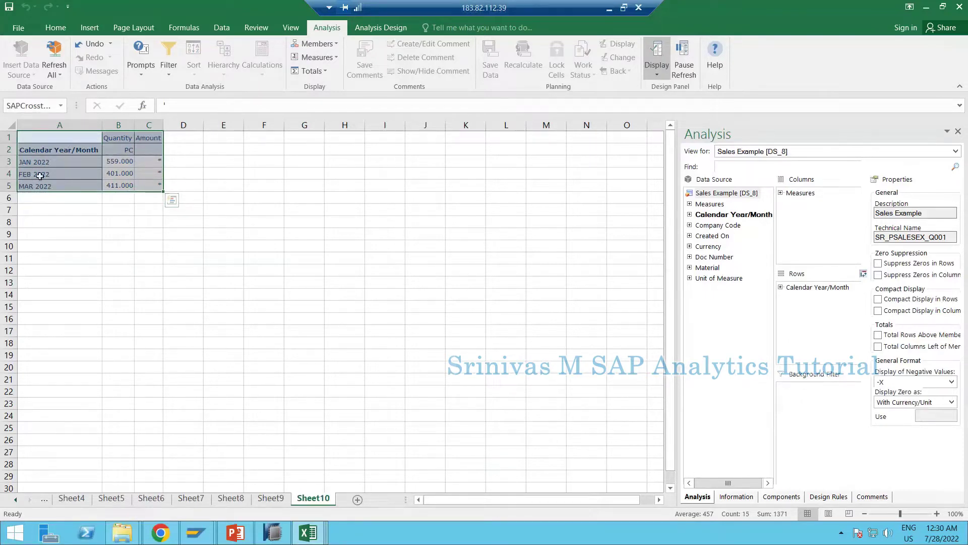
# Step: Insert the Sales Example data source again at cell A7 for Calendar Year/Month 01.2022 to 03.2022
pyautogui.click(31, 213)
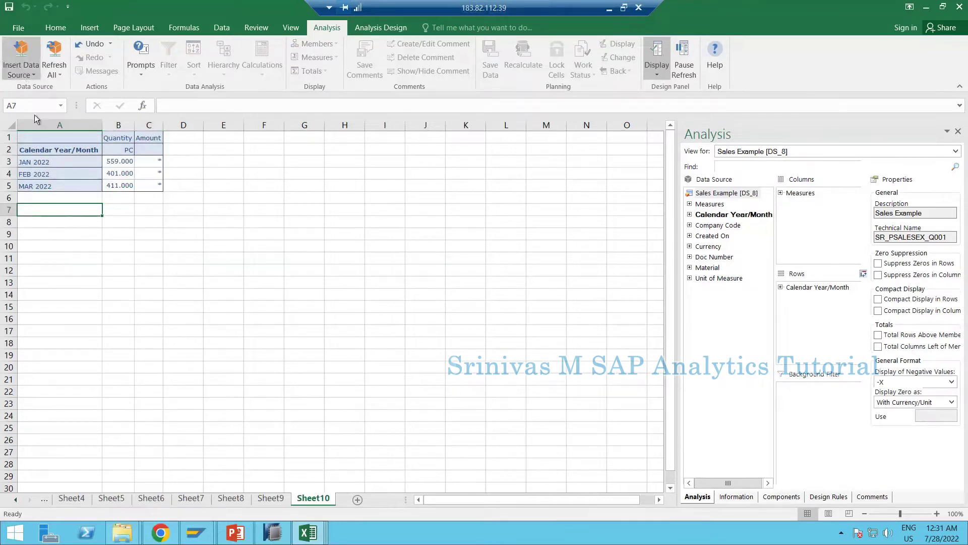
pyautogui.click(21, 65)
pyautogui.click(109, 186)
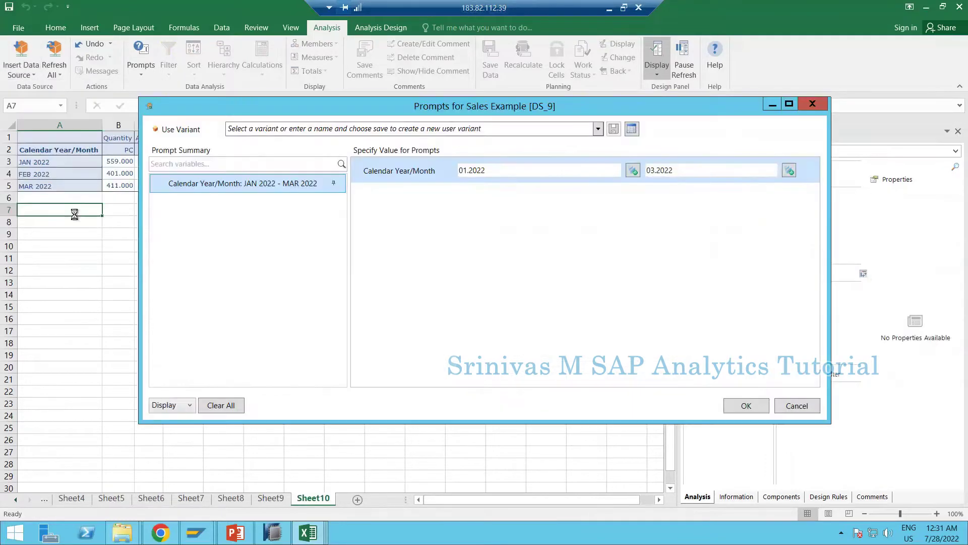
pyautogui.click(745, 406)
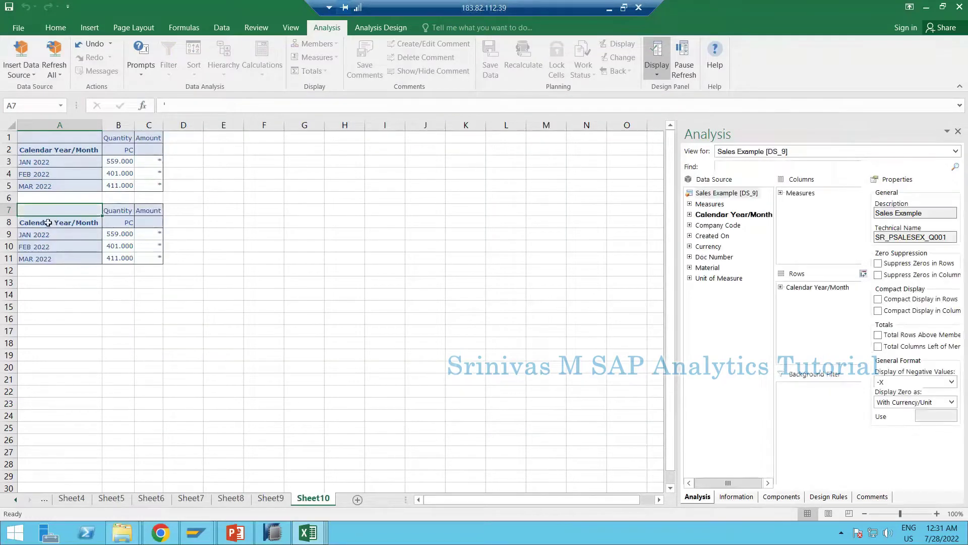
# Step: Compare the month rows and quantities of the upper report in rows 1–5 with the second report in rows 7–11
pyautogui.moveTo(9, 137); pyautogui.dragTo(6, 182)
pyautogui.click(108, 163)
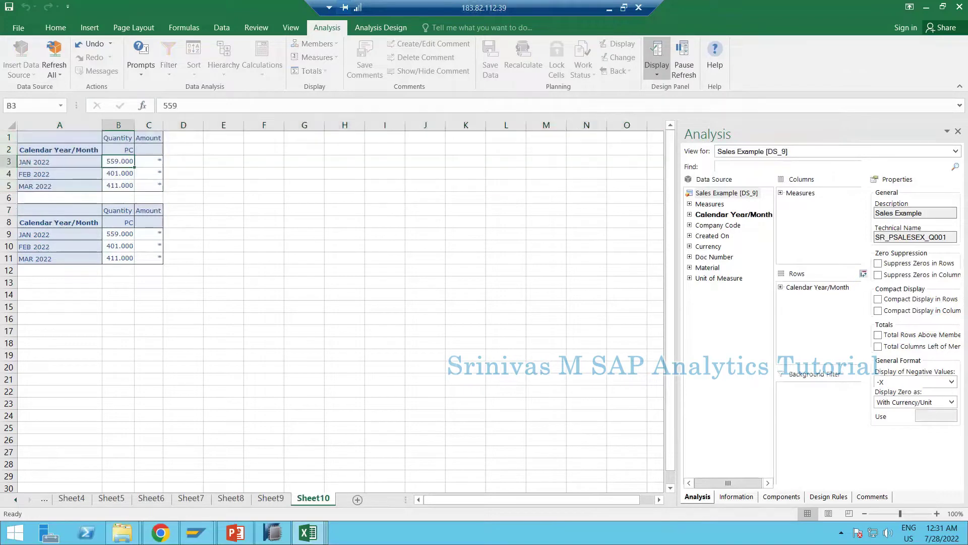
pyautogui.moveTo(9, 210); pyautogui.dragTo(6, 258)
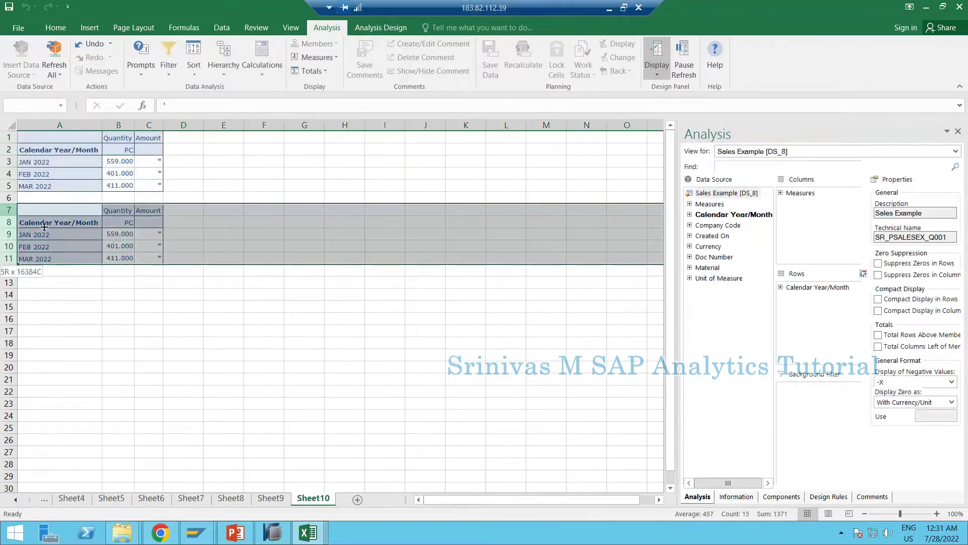
pyautogui.click(56, 166)
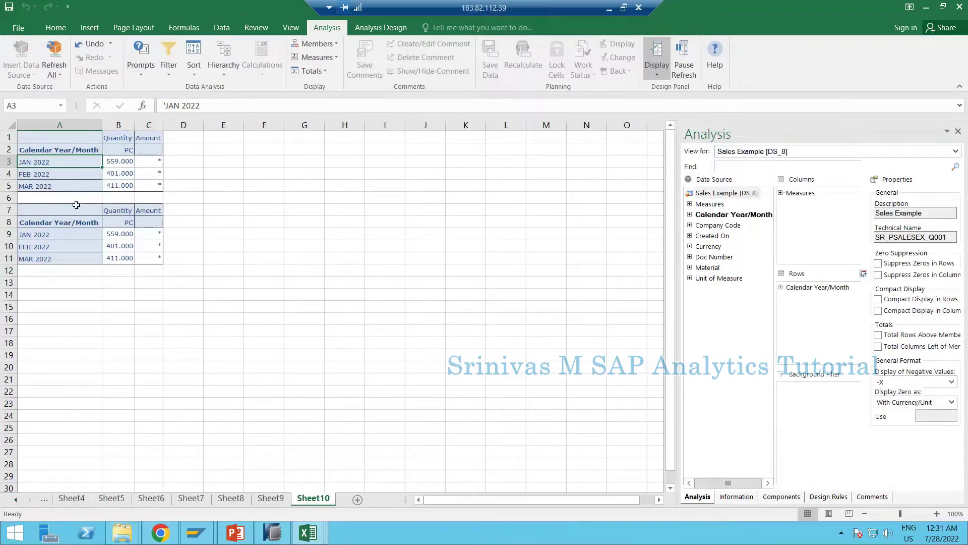
pyautogui.click(59, 136)
pyautogui.hotkey('shift', 'Down')
pyautogui.hotkey('shift', 'Down')
pyautogui.hotkey('shift', 'Down')
pyautogui.hotkey('shift', 'Right')
pyautogui.hotkey('shift', 'Down')
pyautogui.hotkey('shift', 'Down')
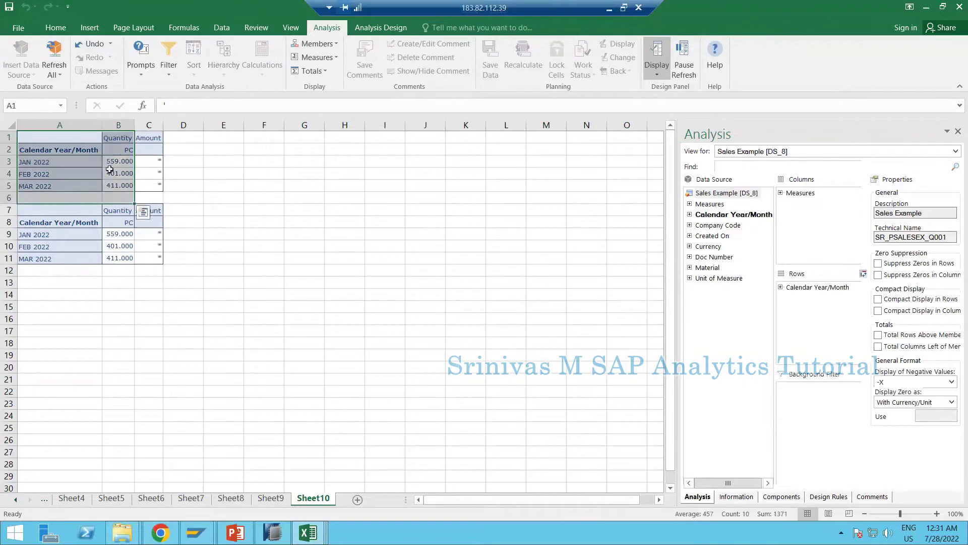
pyautogui.click(100, 164)
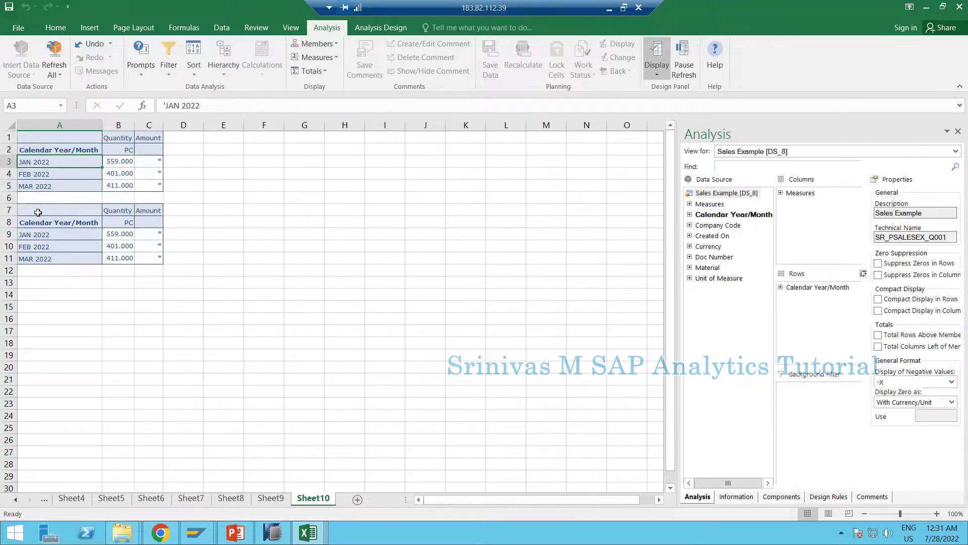
pyautogui.moveTo(38, 212); pyautogui.dragTo(118, 258)
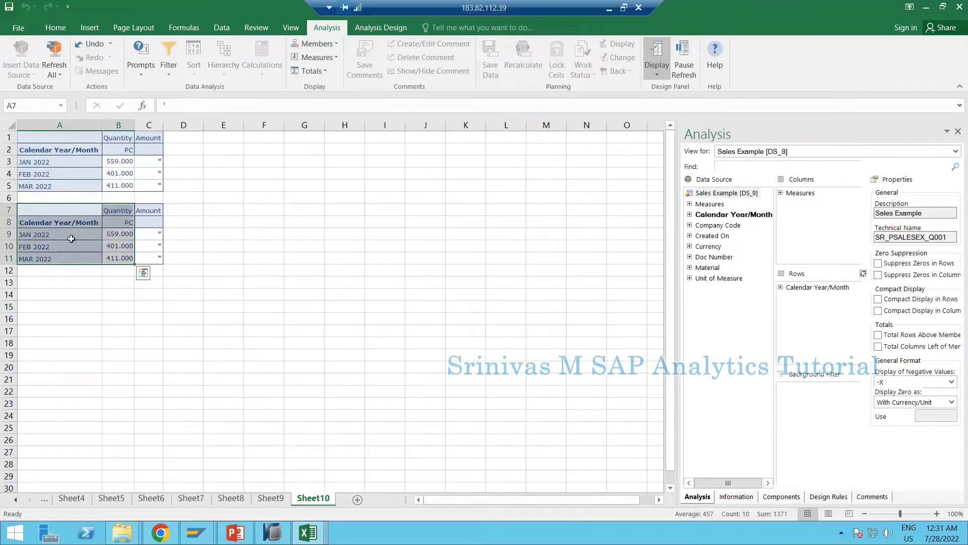
pyautogui.click(117, 160)
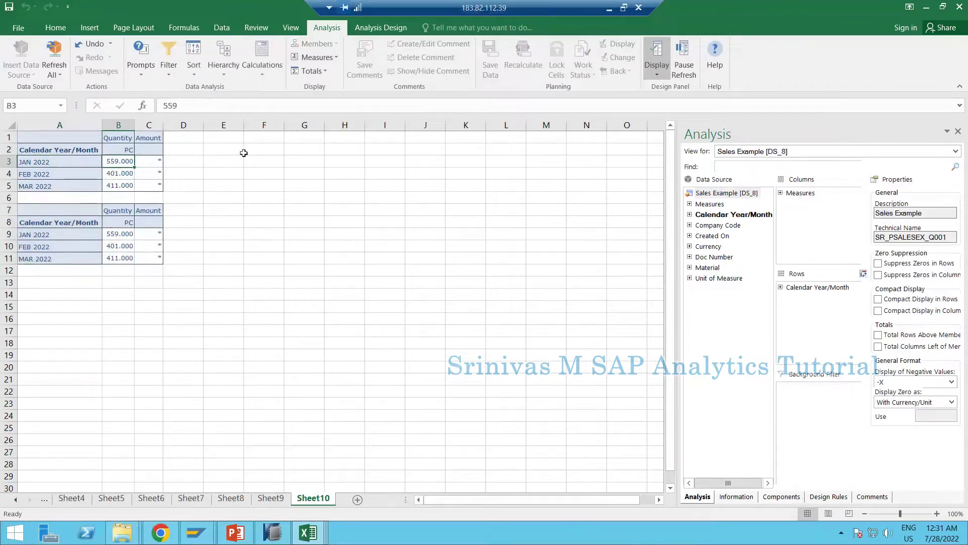
pyautogui.click(204, 163)
pyautogui.click(222, 164)
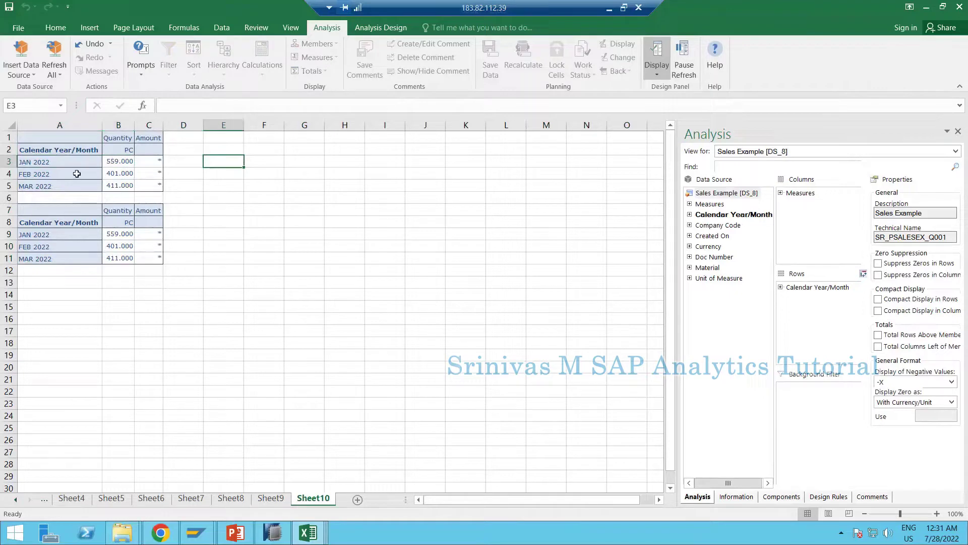
pyautogui.write('=')
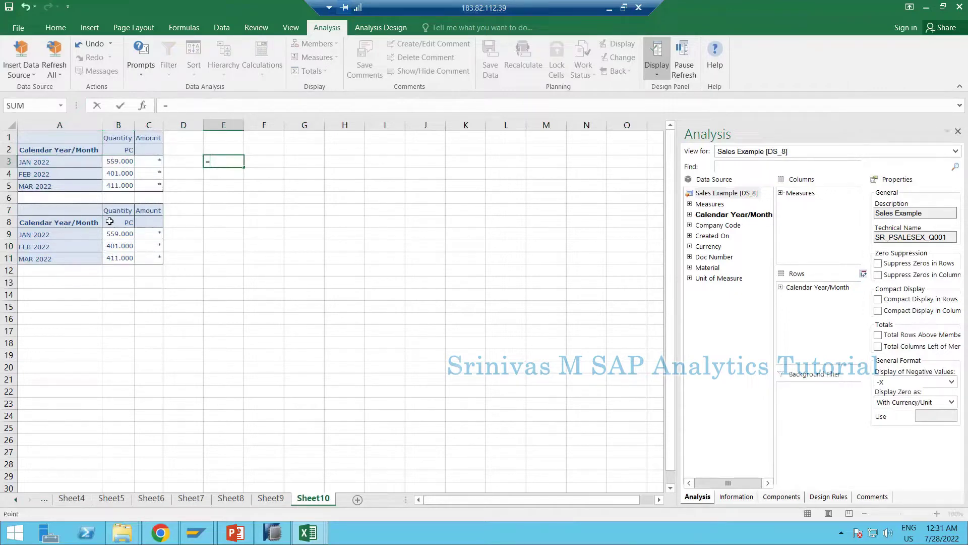
pyautogui.press('Left')
pyautogui.press('Left')
pyautogui.press('Left')
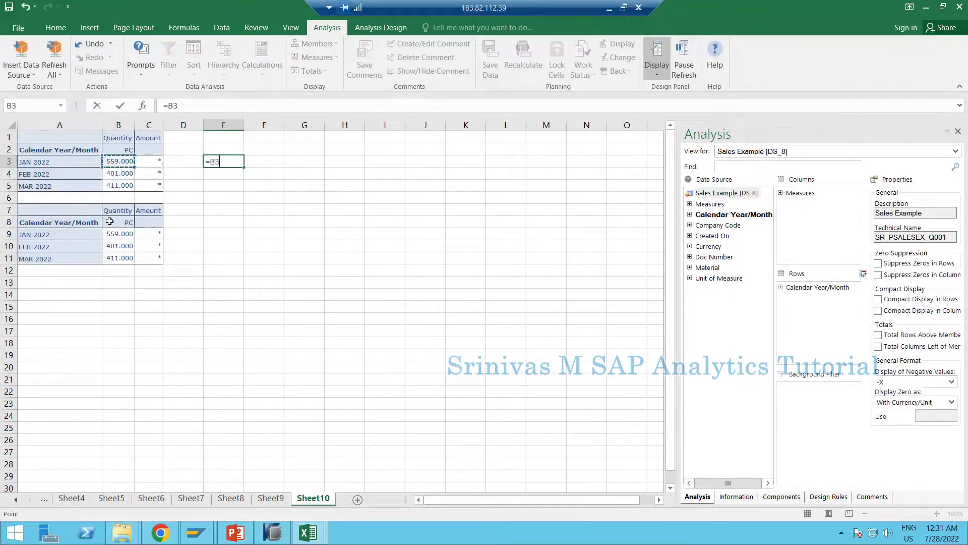
pyautogui.press('Escape')
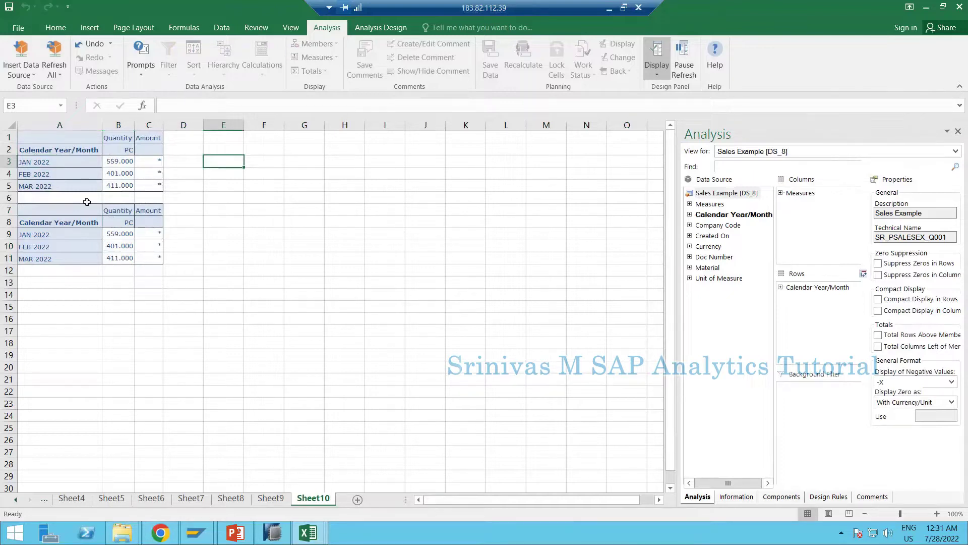
# Step: Label the upper report 2021 in cell A1 and the lower report 2022 in cell A7
pyautogui.click(93, 137)
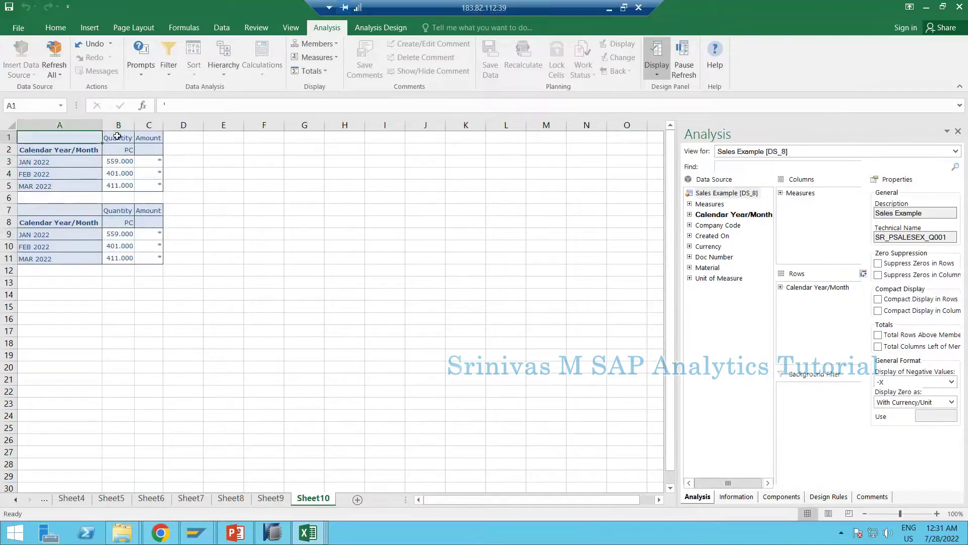
pyautogui.write('2021')
pyautogui.press('Return')
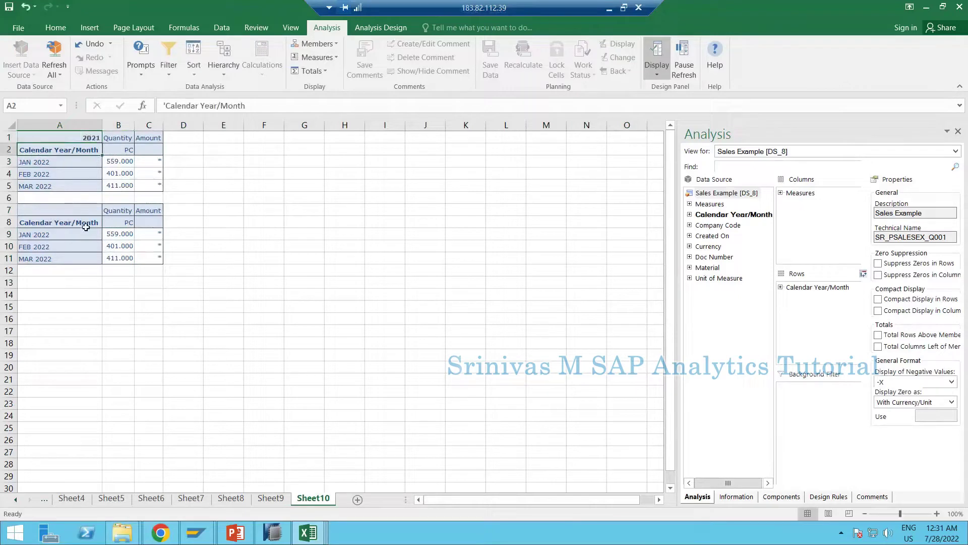
pyautogui.click(63, 207)
pyautogui.write('2022')
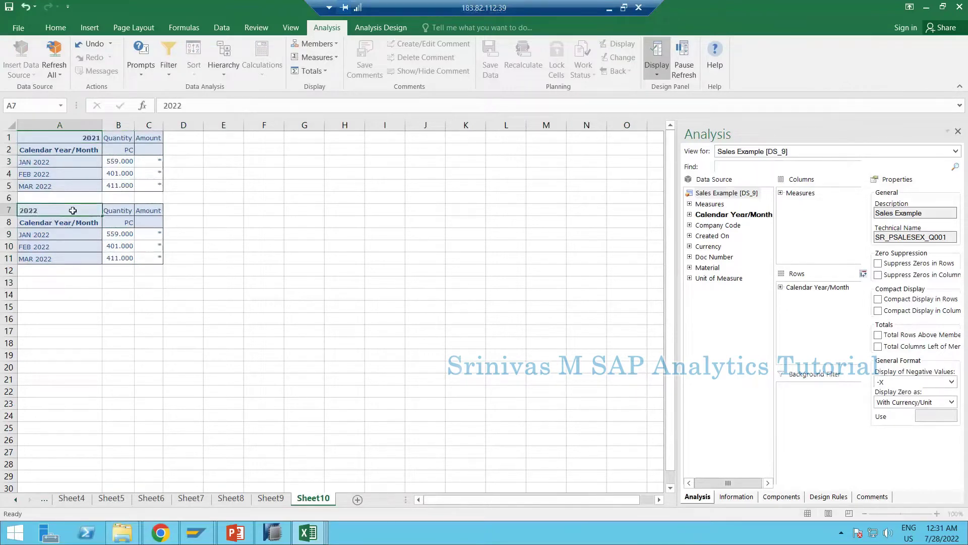
pyautogui.press('Return')
# Step: Calculate the quantity difference between both reports with =B9-B3 in cell E9 and fill it down to E11
pyautogui.click(116, 235)
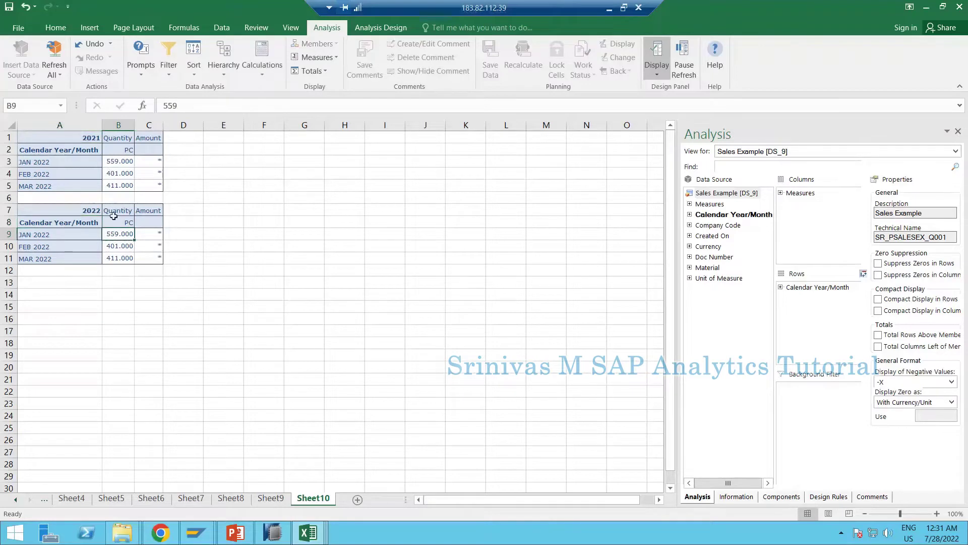
pyautogui.click(218, 233)
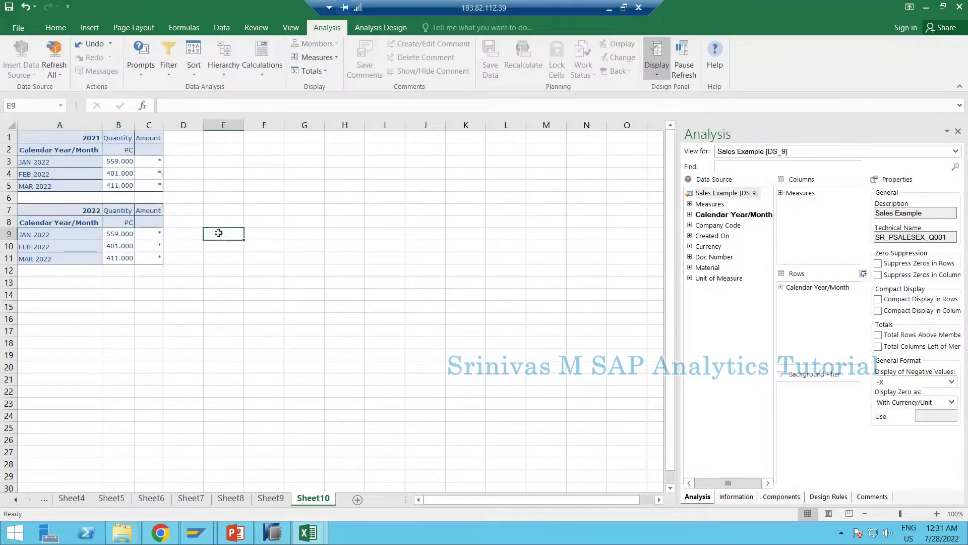
pyautogui.write('=')
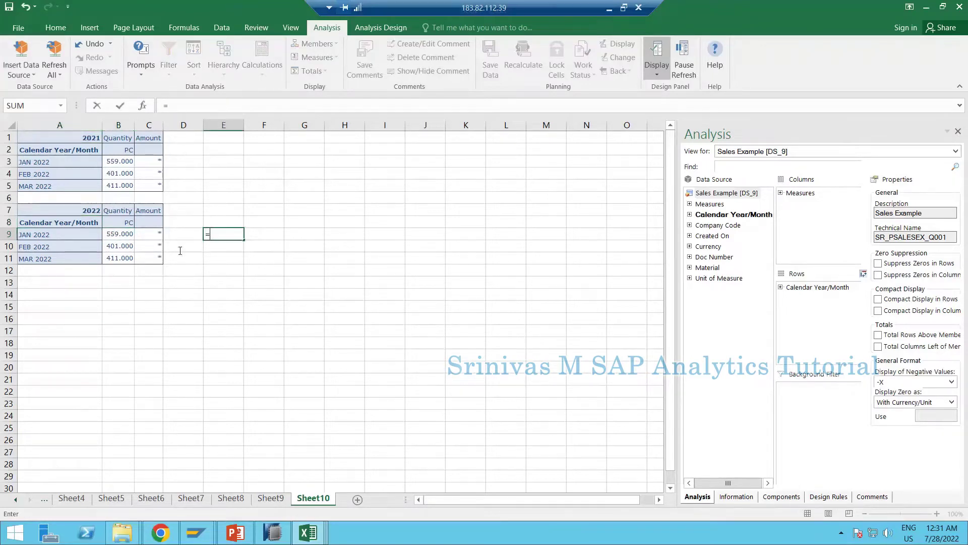
pyautogui.click(125, 238)
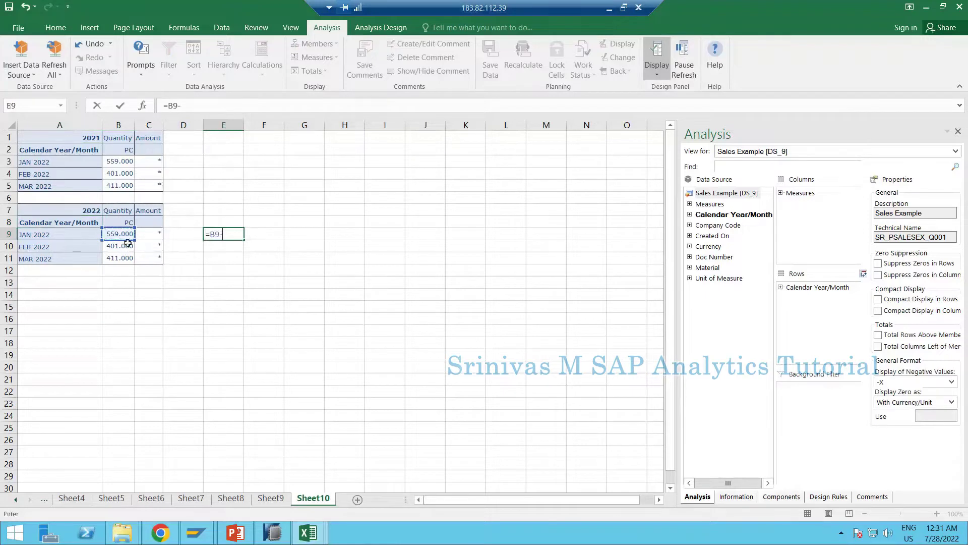
pyautogui.write('-')
pyautogui.click(124, 161)
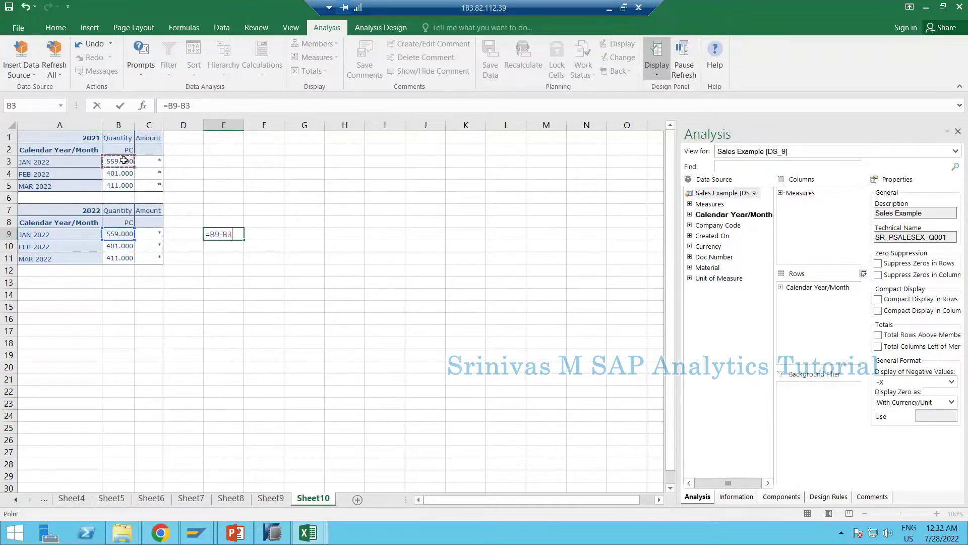
pyautogui.press('Return')
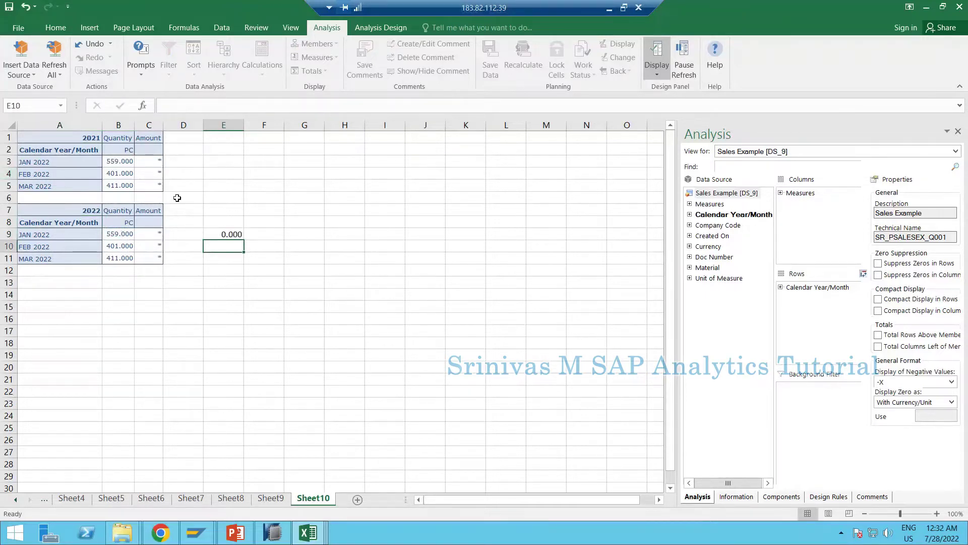
pyautogui.click(224, 233)
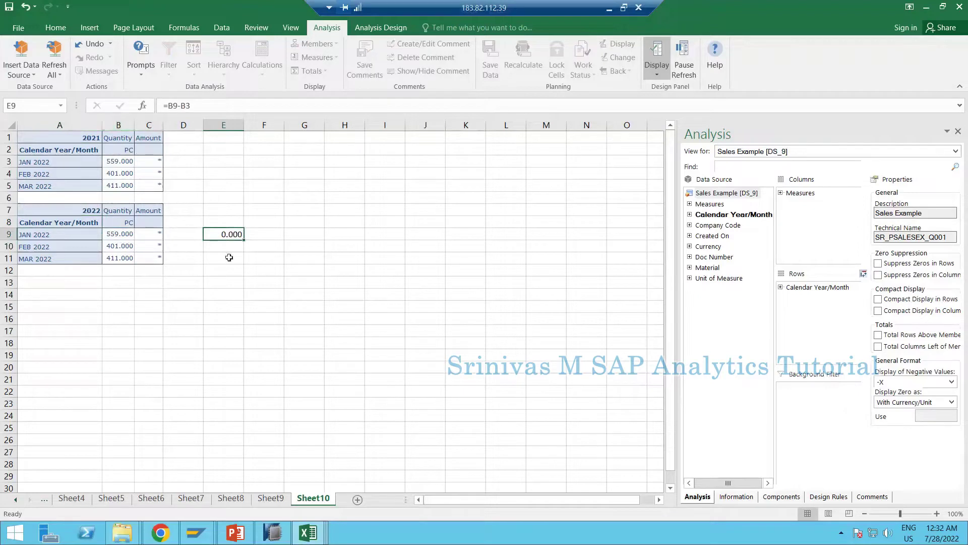
pyautogui.moveTo(245, 241); pyautogui.dragTo(245, 261)
# Step: Examine the 2021 report's header and month rows, the blank row 6 and the start of the 2022 report for overlap risk
pyautogui.click(43, 151)
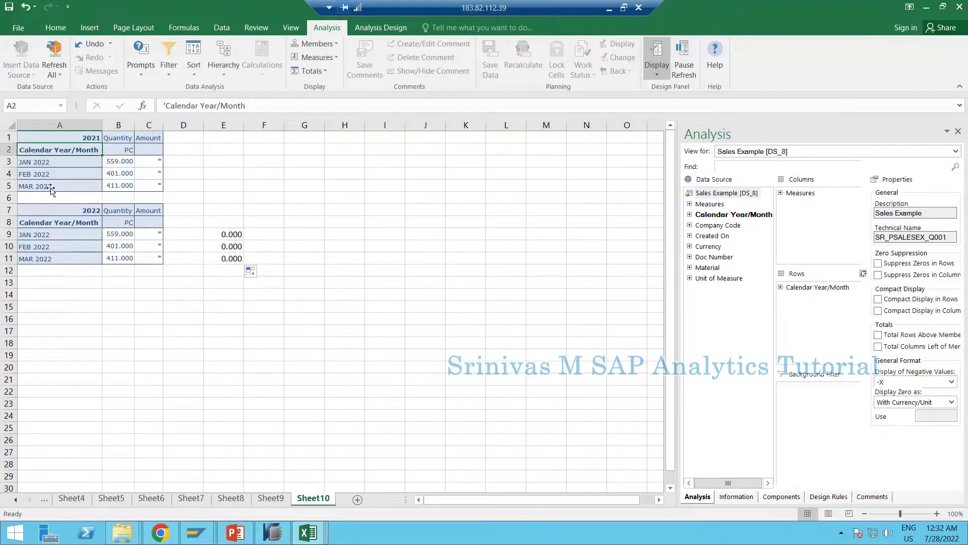
pyautogui.click(52, 160)
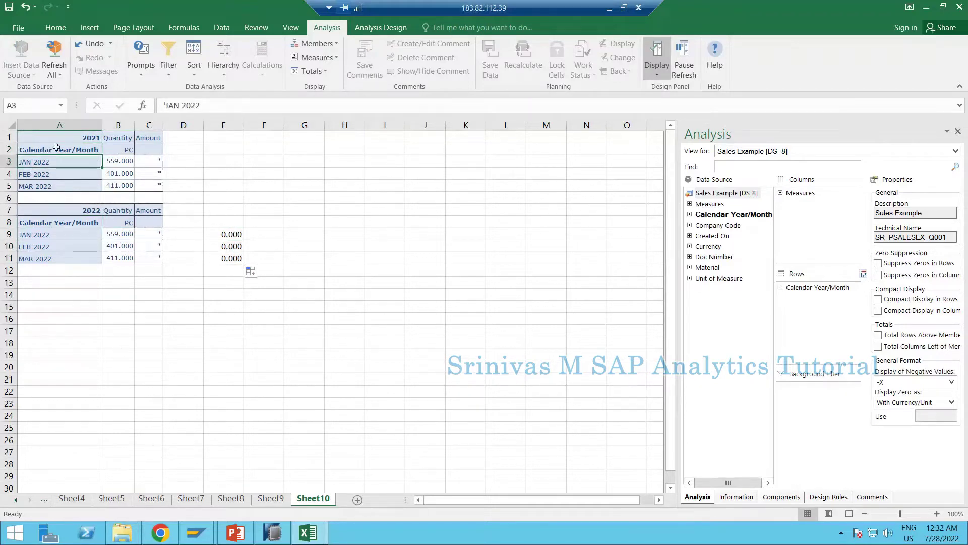
pyautogui.click(57, 148)
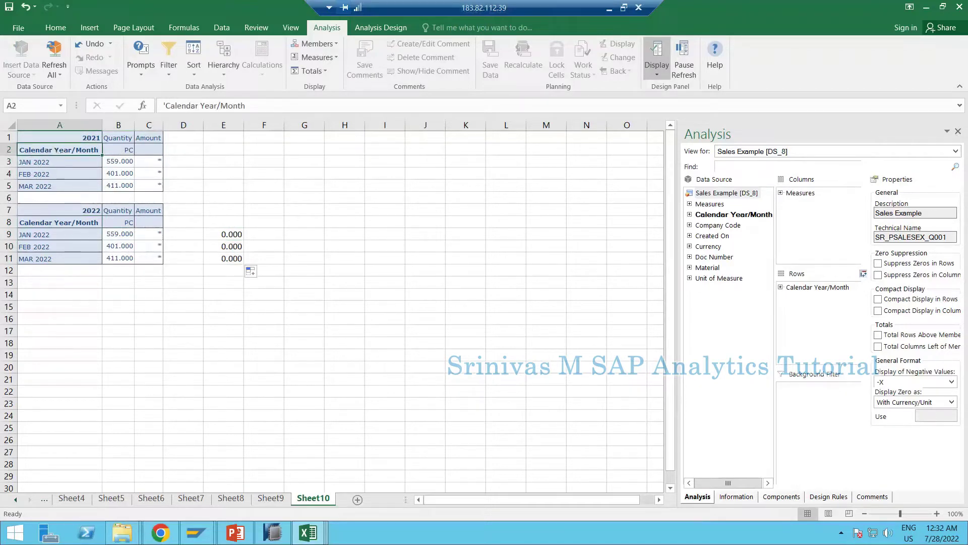
pyautogui.moveTo(7, 185); pyautogui.dragTo(8, 224)
pyautogui.moveTo(39, 193); pyautogui.dragTo(41, 188)
pyautogui.click(41, 185)
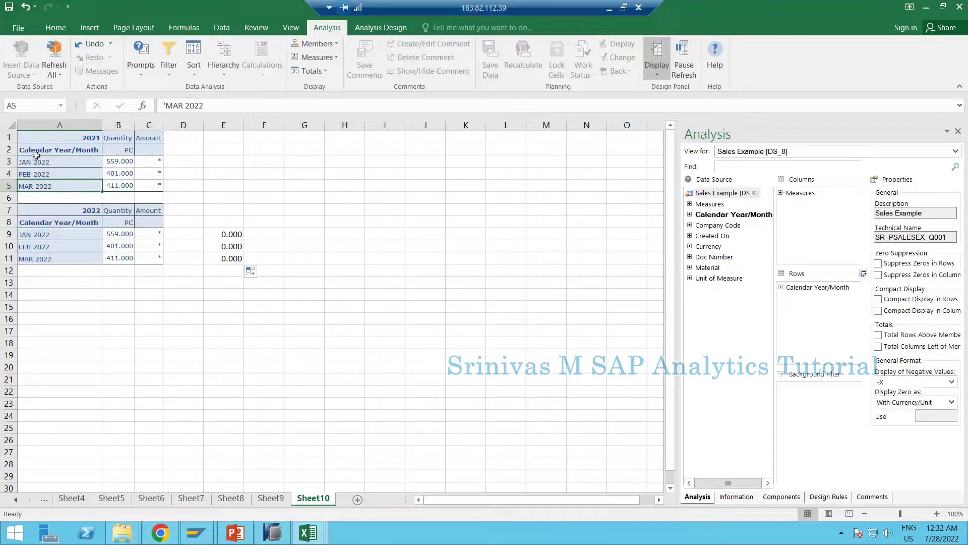
pyautogui.moveTo(47, 137); pyautogui.dragTo(109, 188)
pyautogui.click(74, 187)
pyautogui.moveTo(68, 197); pyautogui.dragTo(163, 195)
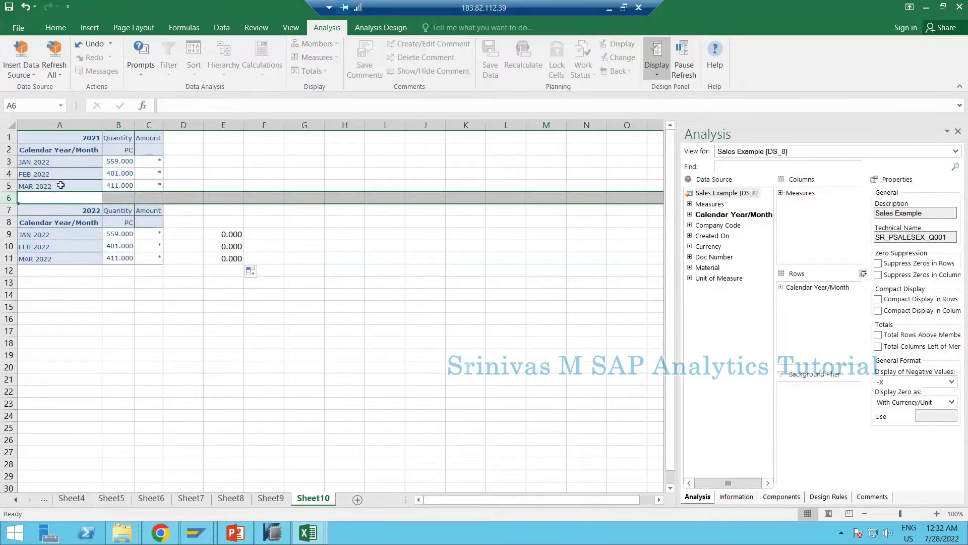
pyautogui.moveTo(36, 177); pyautogui.dragTo(156, 198)
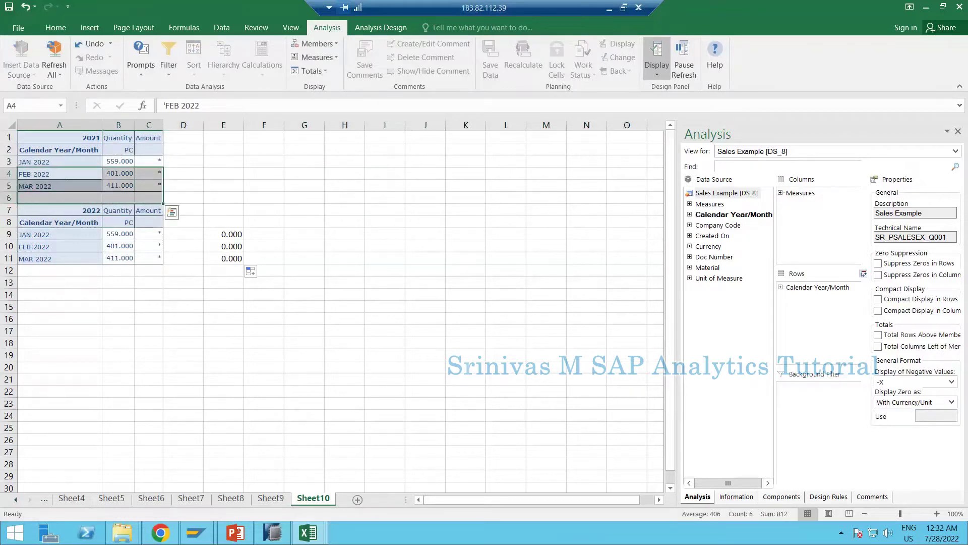
pyautogui.click(10, 210)
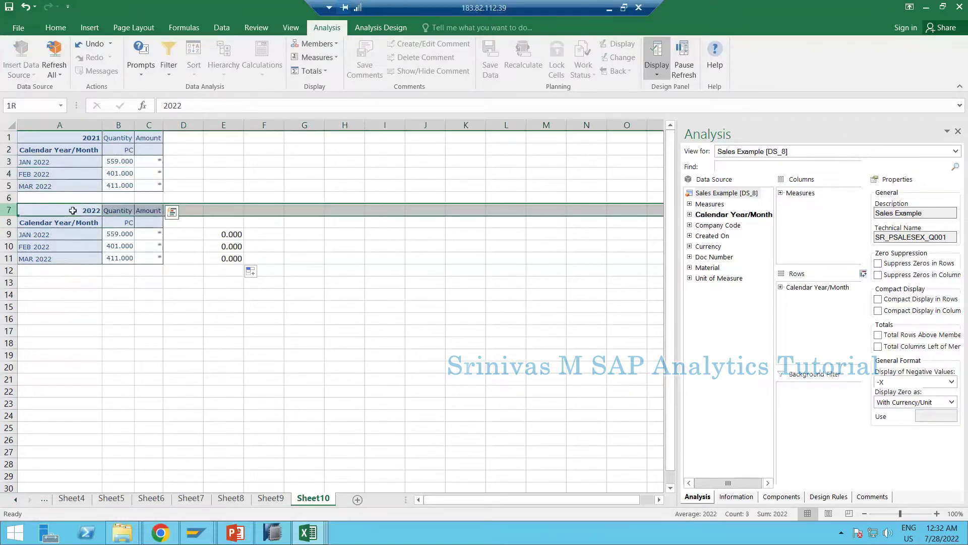
# Step: Set the upper report's Calendar Year/Month prompt range to 01.2022 through 06.2022
pyautogui.click(39, 149)
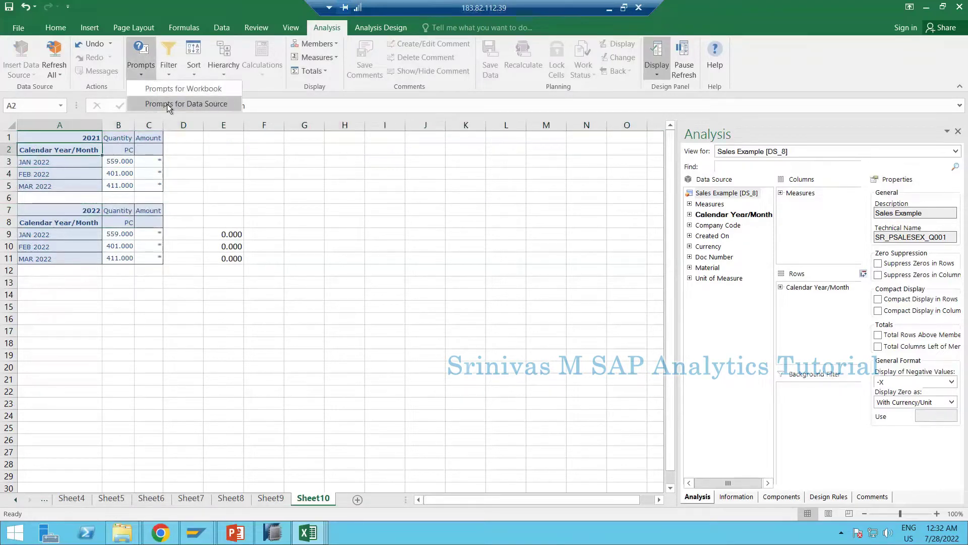
pyautogui.click(168, 103)
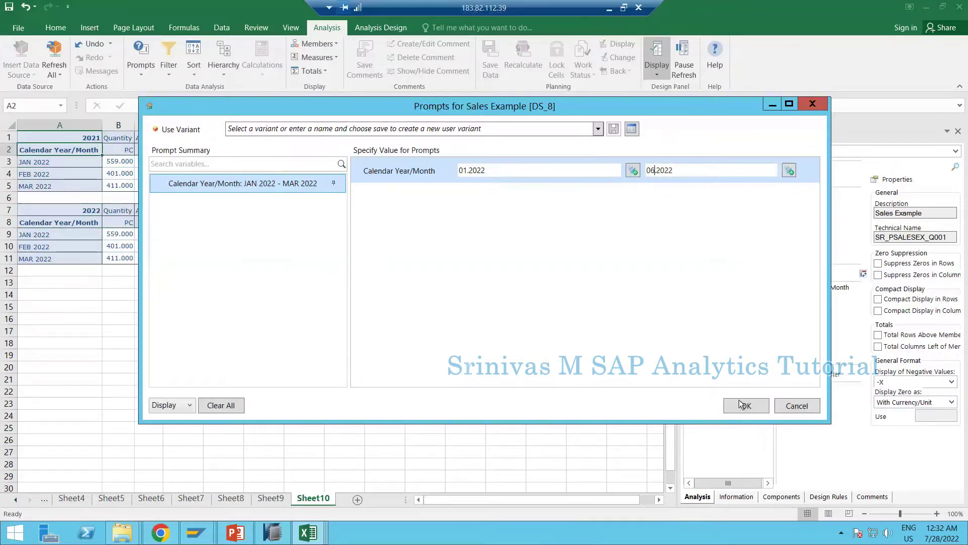
pyautogui.click(740, 404)
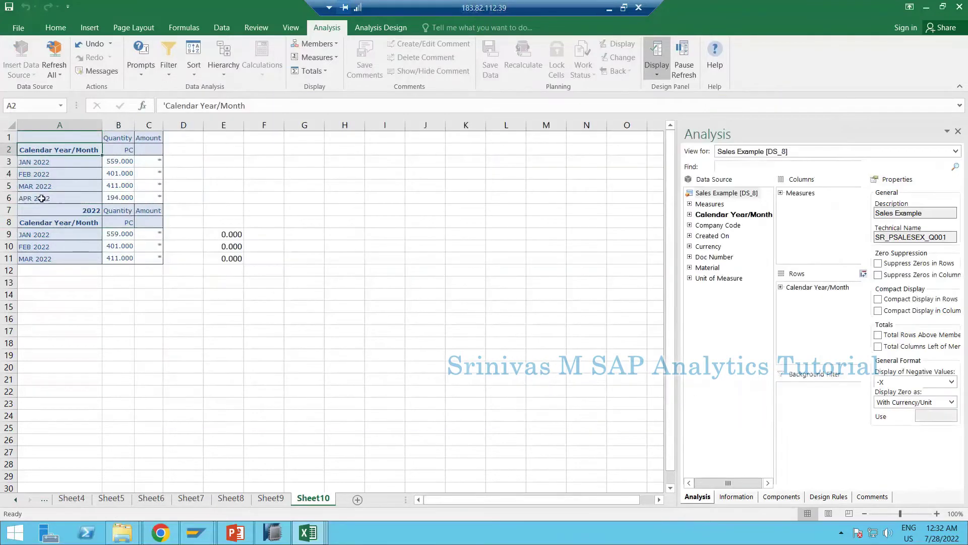
# Step: Examine where the expanded upper report meets the 2022 report at rows 6 and 7, comparing both report ranges with the empty cells beside them
pyautogui.moveTo(9, 211); pyautogui.dragTo(12, 258)
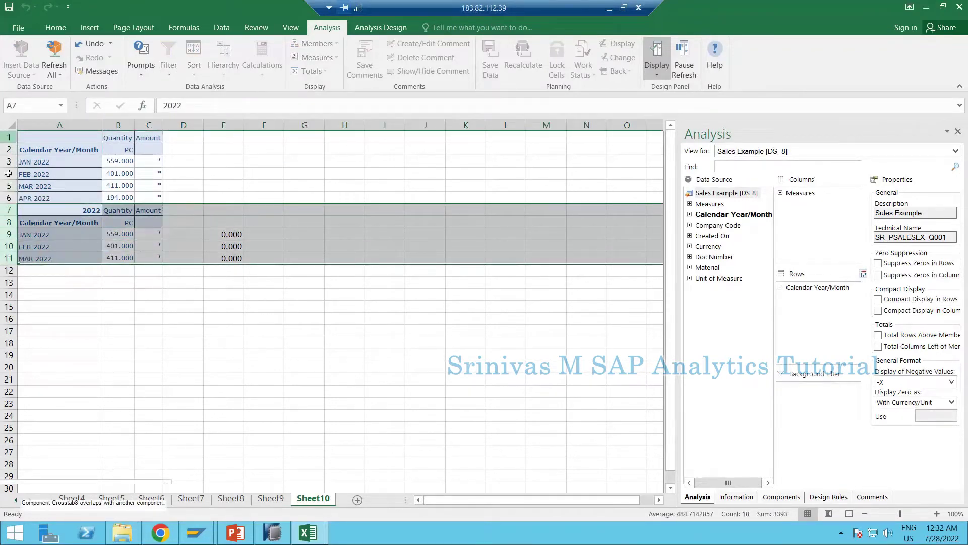
pyautogui.moveTo(9, 137); pyautogui.dragTo(8, 198)
pyautogui.click(20, 210)
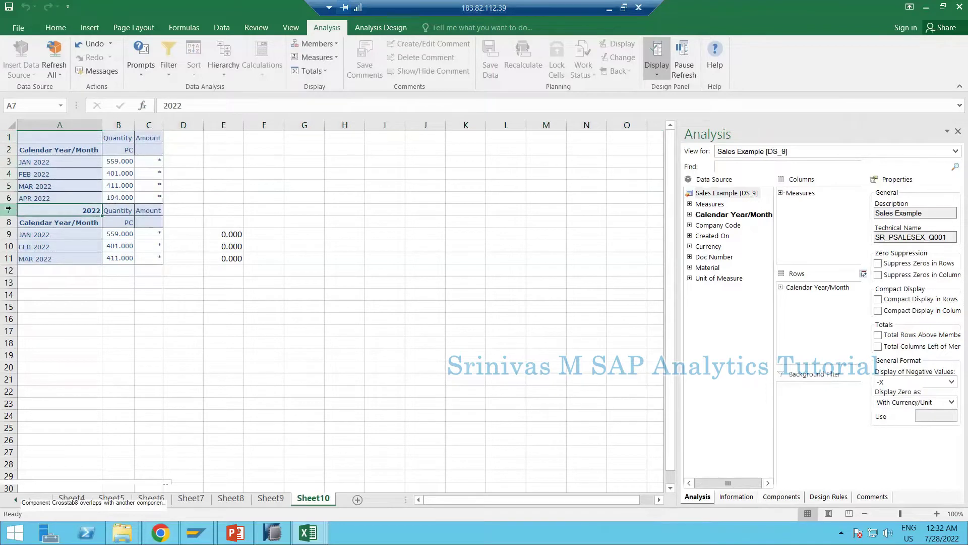
pyautogui.click(9, 210)
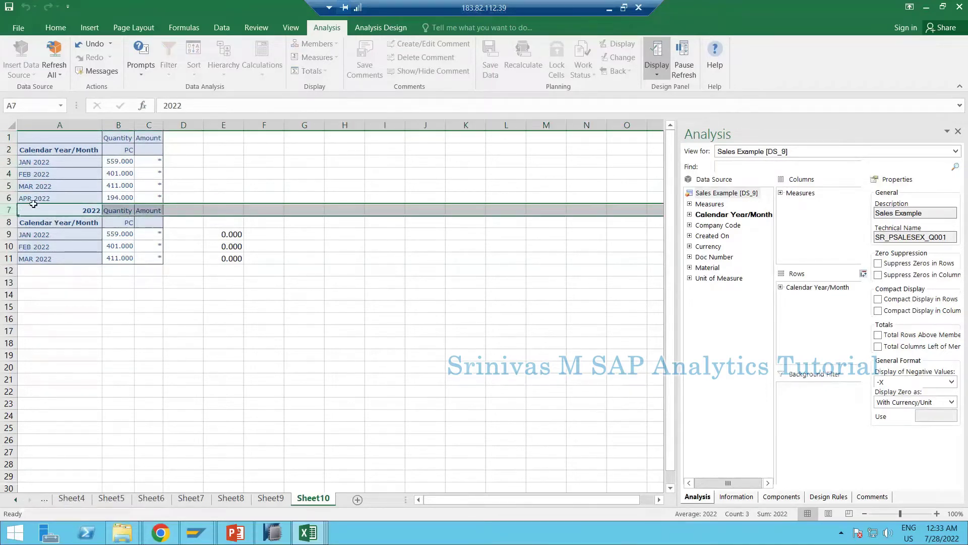
pyautogui.click(24, 206)
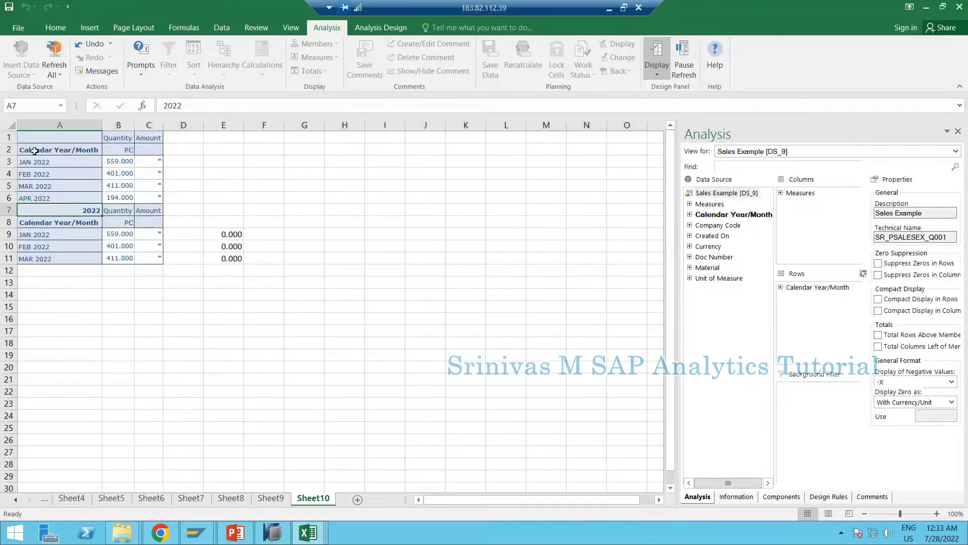
pyautogui.moveTo(9, 209); pyautogui.dragTo(10, 259)
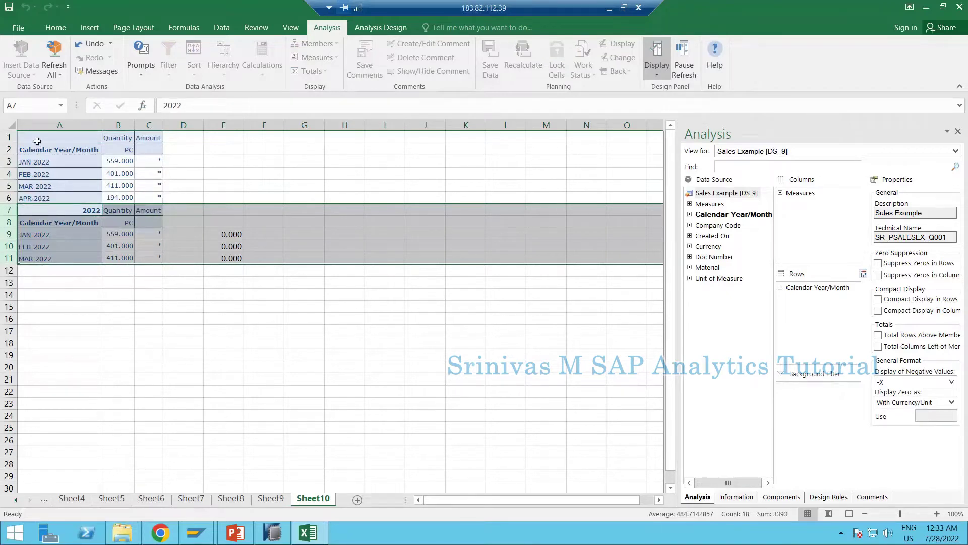
pyautogui.moveTo(38, 141); pyautogui.dragTo(150, 184)
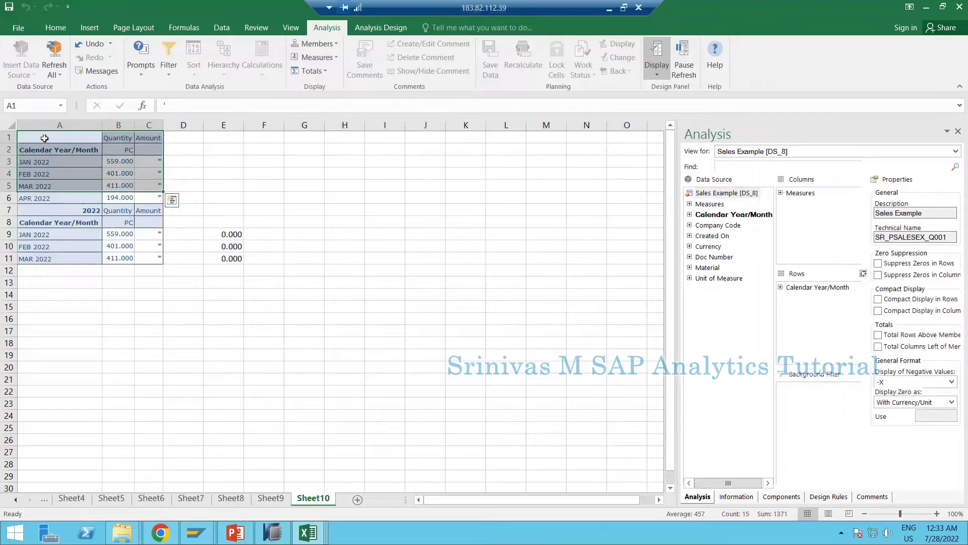
pyautogui.moveTo(42, 138); pyautogui.dragTo(140, 203)
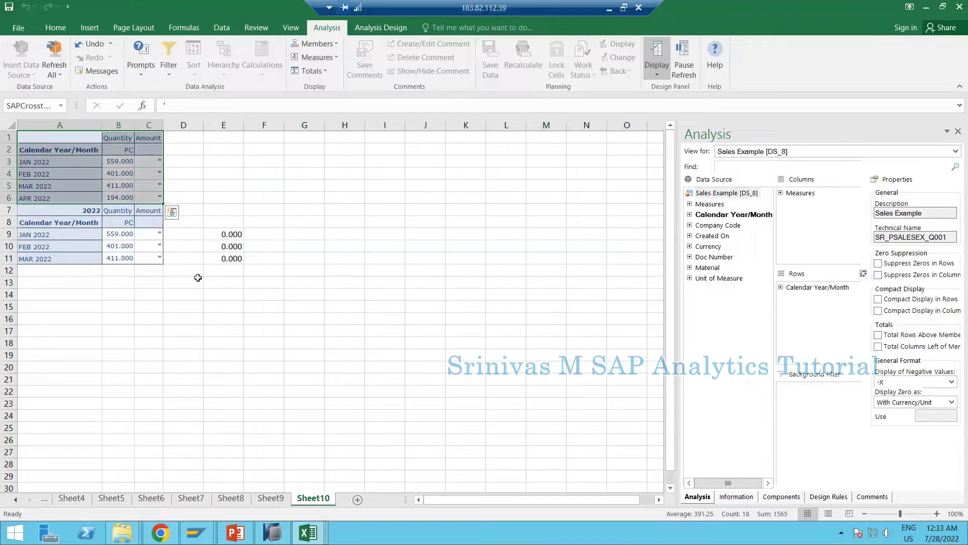
pyautogui.click(341, 182)
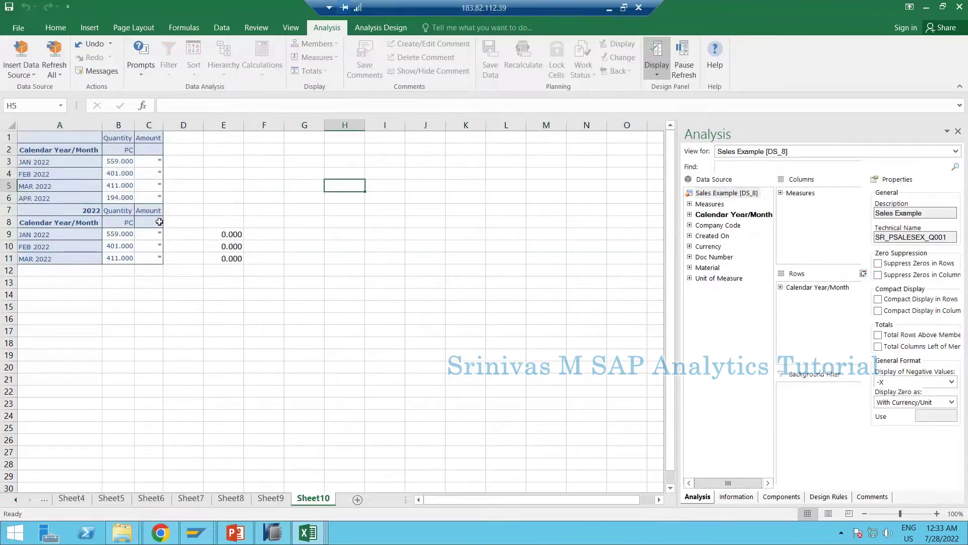
pyautogui.moveTo(350, 149); pyautogui.dragTo(537, 290)
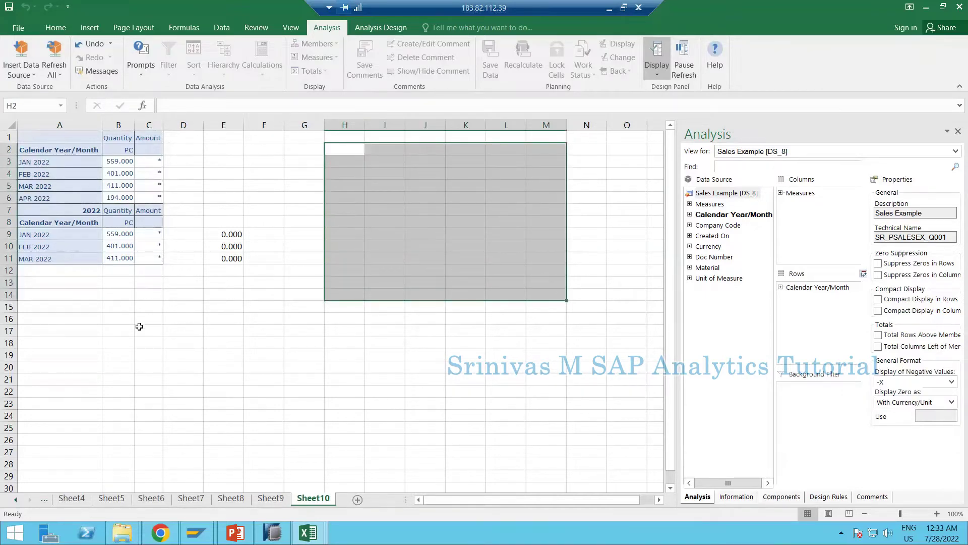
pyautogui.click(139, 324)
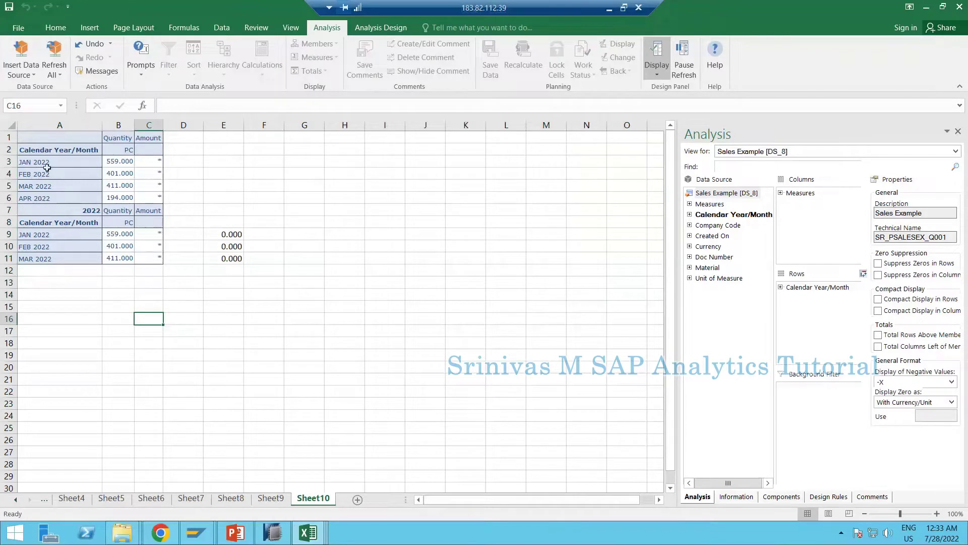
pyautogui.click(48, 145)
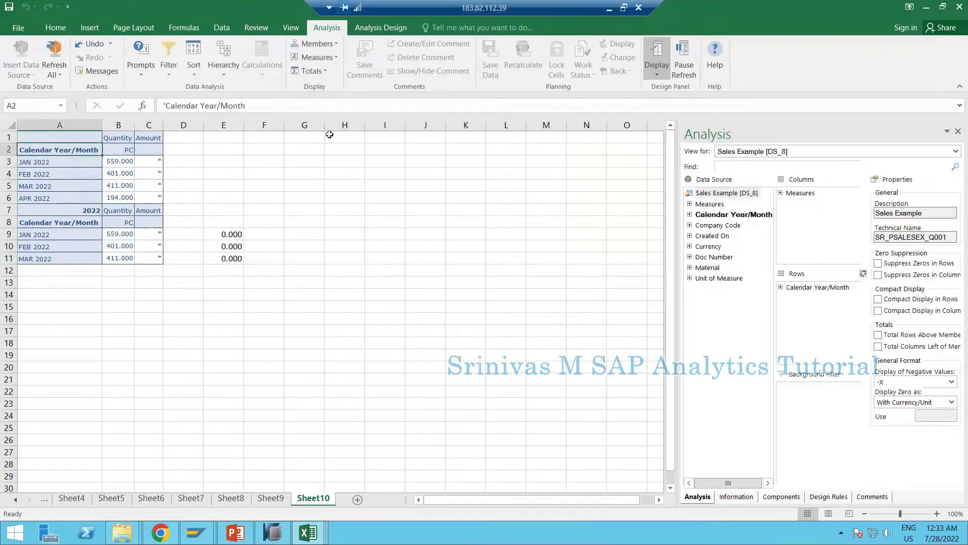
pyautogui.click(285, 175)
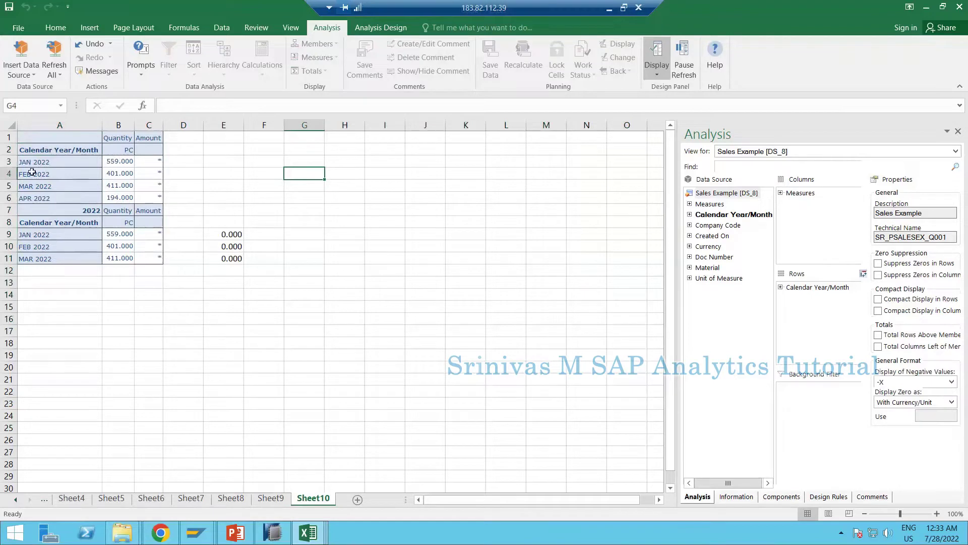
# Step: Try the upper report with its measures in the rows and Calendar Year/Month filtered to January–March 2022, and undo that layout
pyautogui.moveTo(37, 137); pyautogui.dragTo(141, 190)
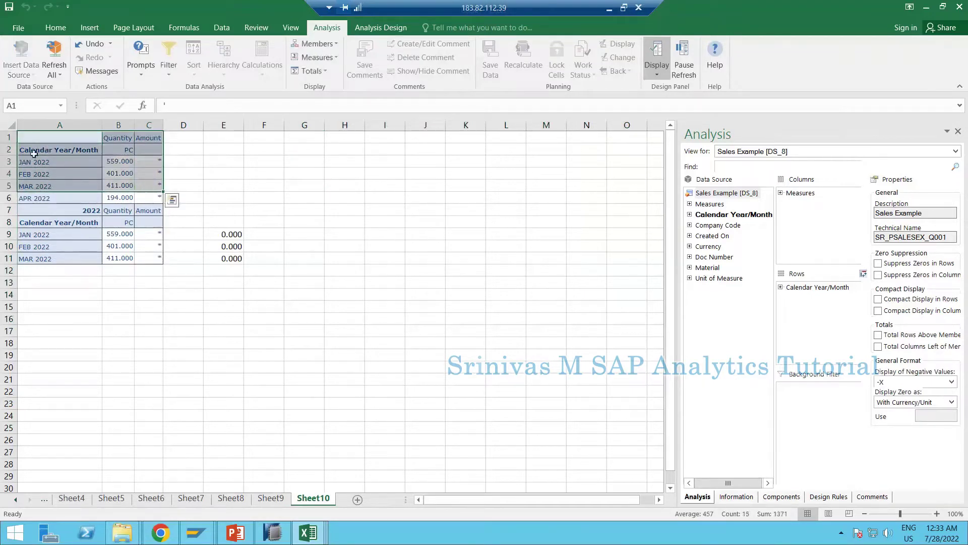
pyautogui.moveTo(43, 139); pyautogui.dragTo(157, 190)
pyautogui.moveTo(90, 161); pyautogui.dragTo(54, 185)
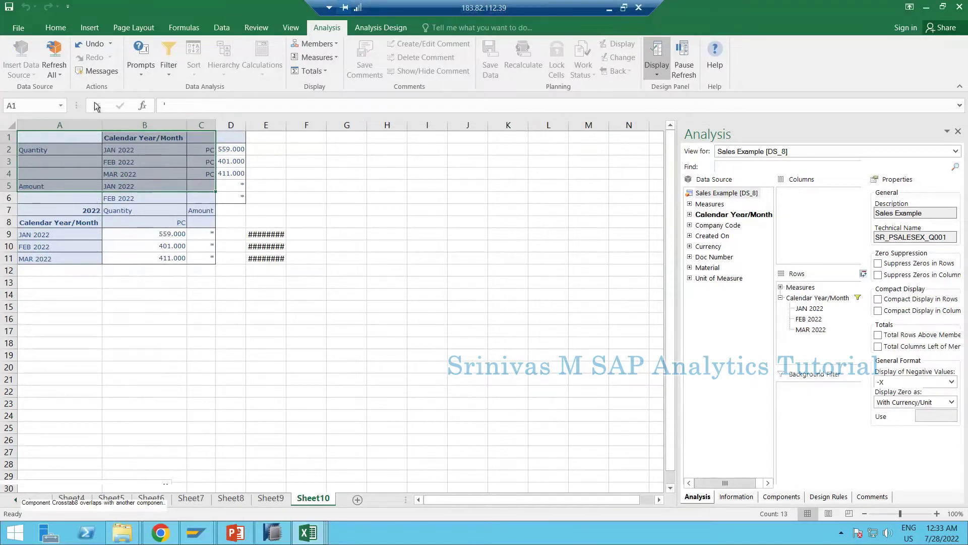
pyautogui.click(60, 162)
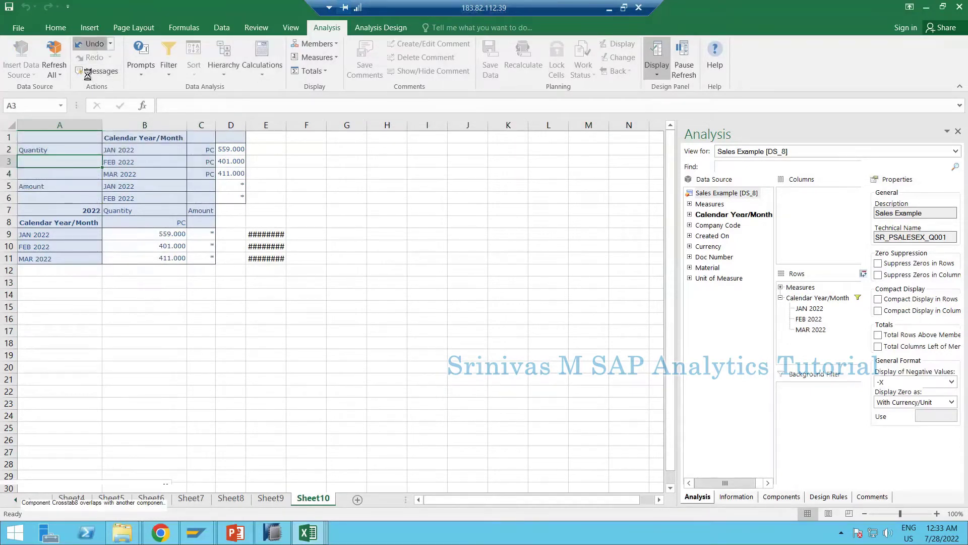
# Step: Outline the empty cell range G3:L18 beside the reports with a thick outside border
pyautogui.click(46, 140)
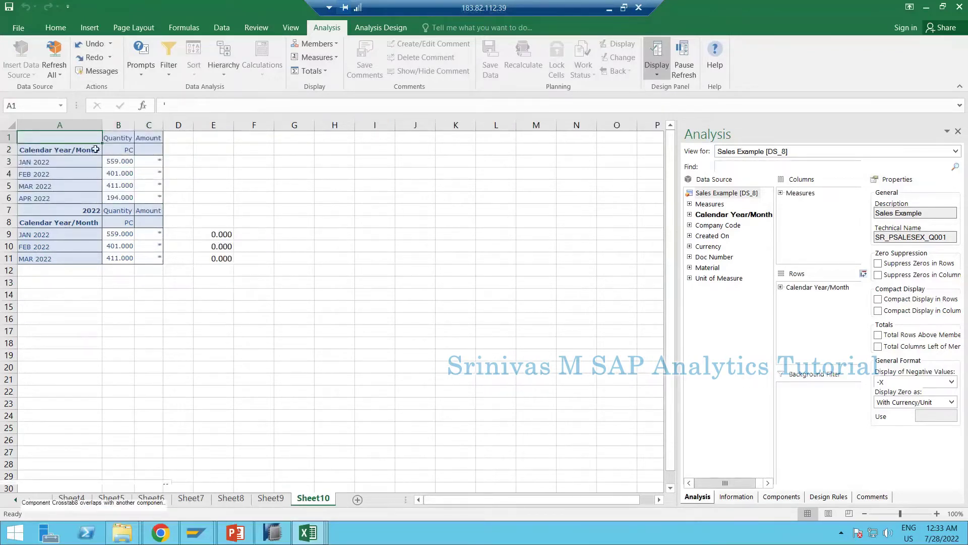
pyautogui.keyDown('shift'); pyautogui.click(137, 182); pyautogui.keyUp('shift')
pyautogui.keyDown('shift'); pyautogui.click(153, 202); pyautogui.keyUp('shift')
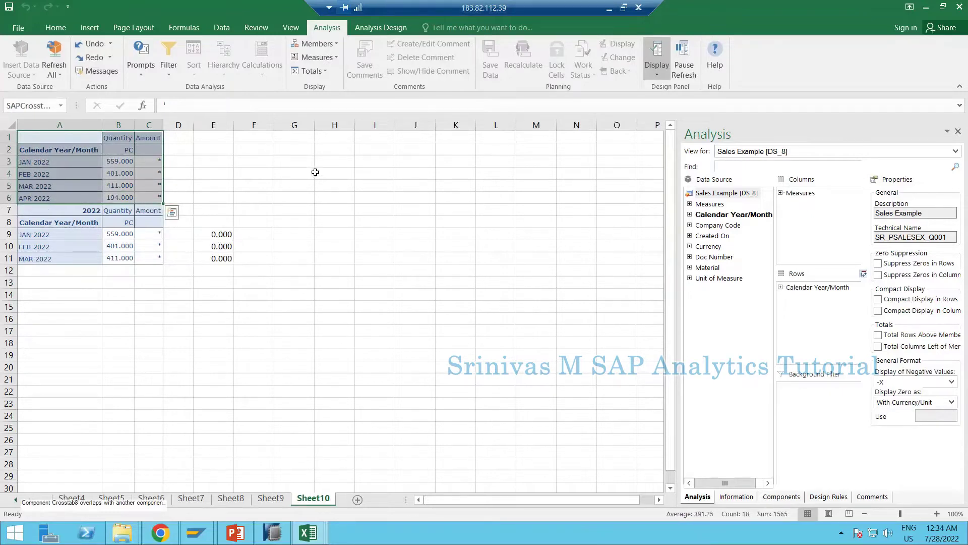
pyautogui.moveTo(294, 160); pyautogui.dragTo(502, 342)
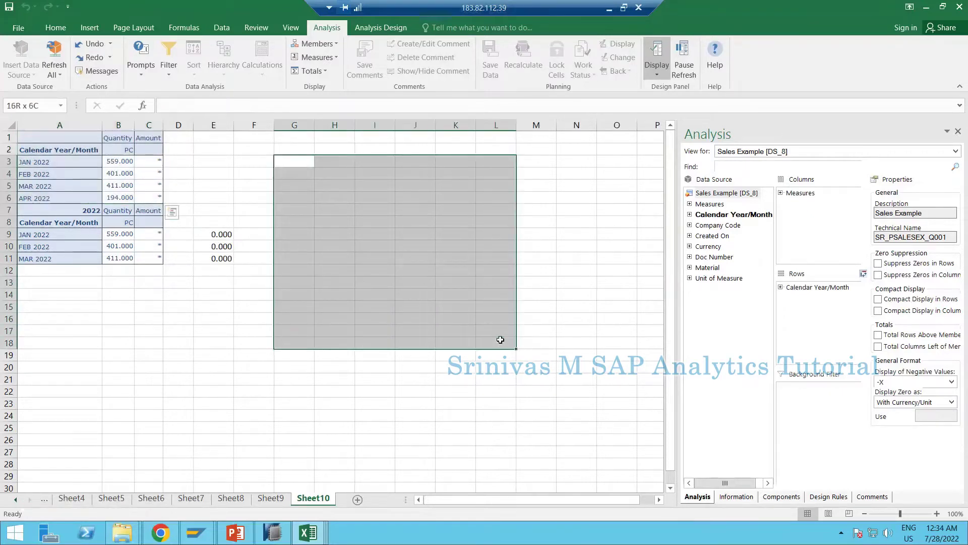
pyautogui.click(140, 75)
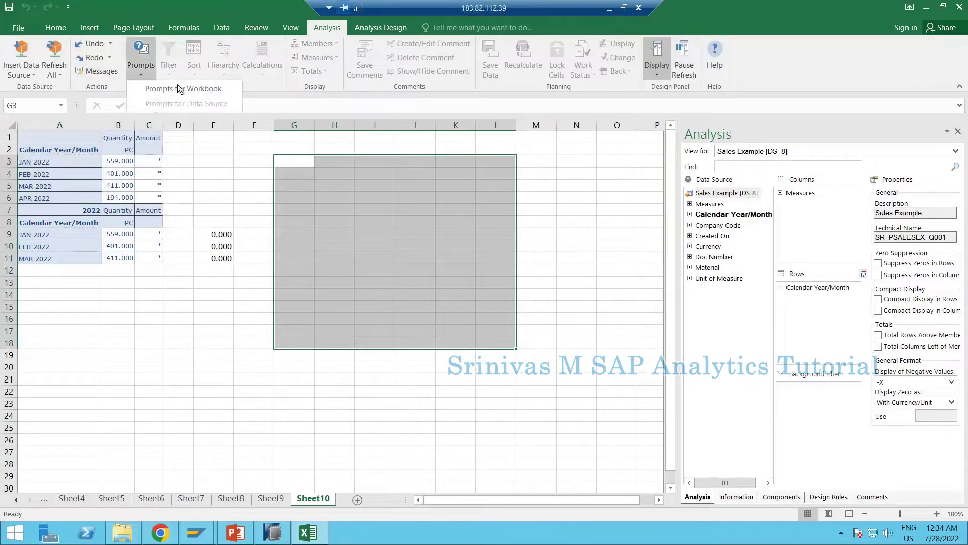
pyautogui.click(55, 28)
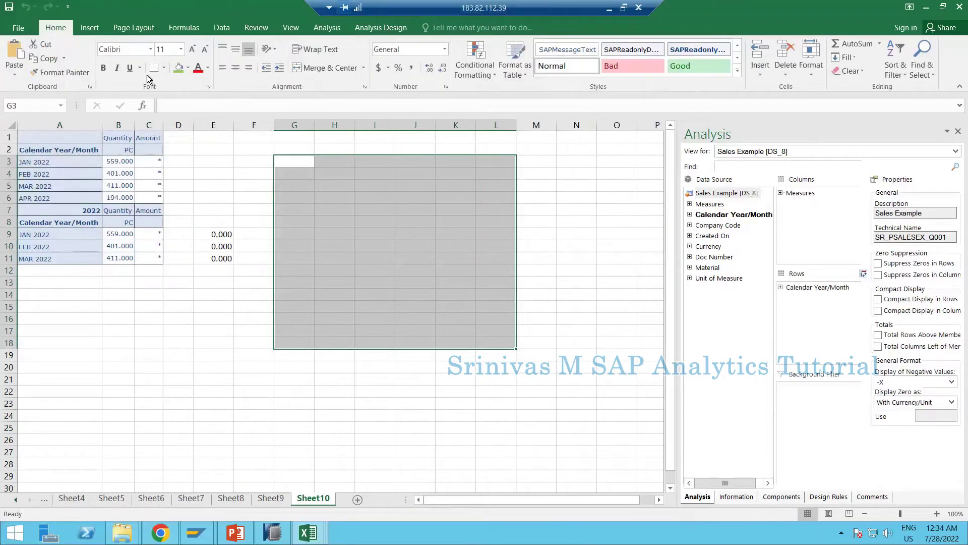
pyautogui.click(165, 71)
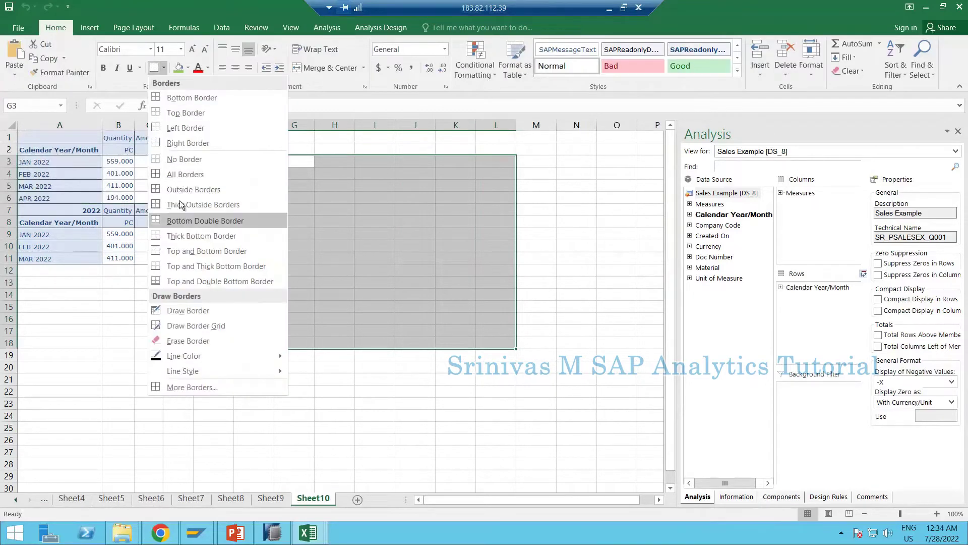
pyautogui.click(179, 202)
pyautogui.click(376, 211)
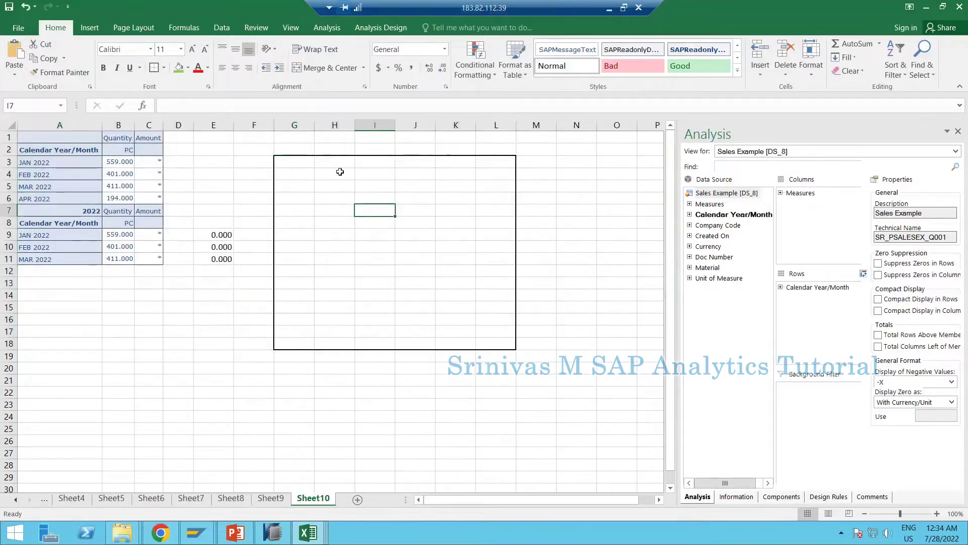
pyautogui.click(294, 166)
# Step: Compare the Sales Example query's sheet definition in SAP HANA Studio with the bordered area G3:L18 in the Excel sheet
pyautogui.moveTo(283, 539)
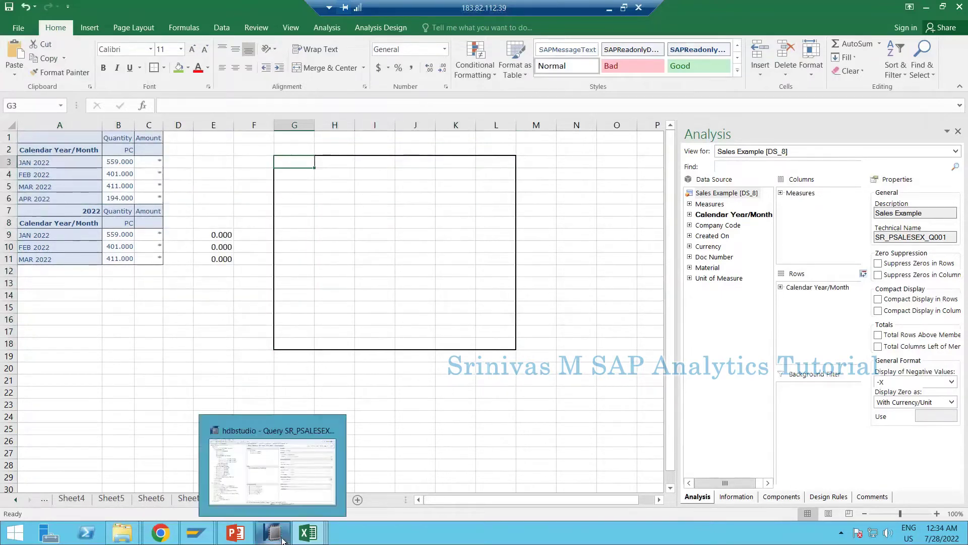
pyautogui.hotkey('alt', 'Tab')
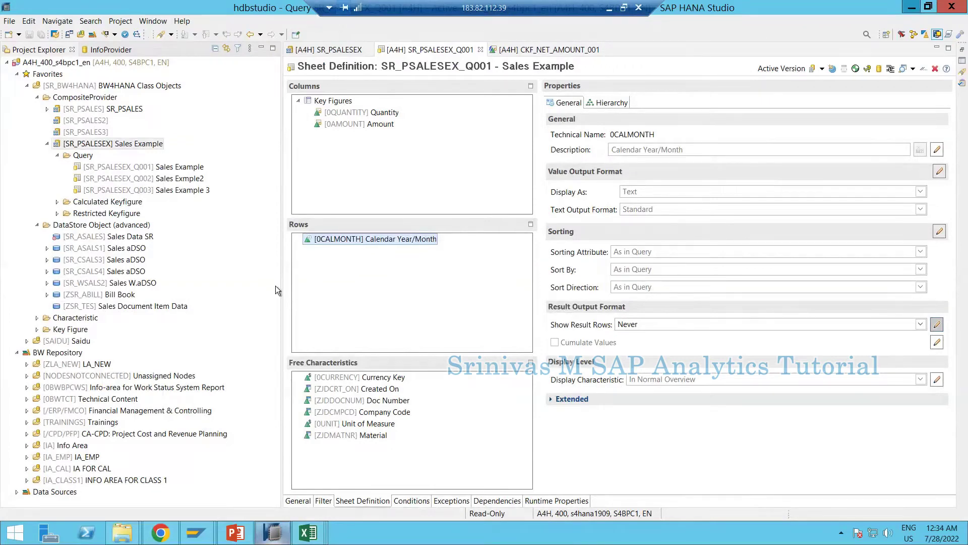
pyautogui.hotkey('alt', 'Tab')
pyautogui.click(294, 206)
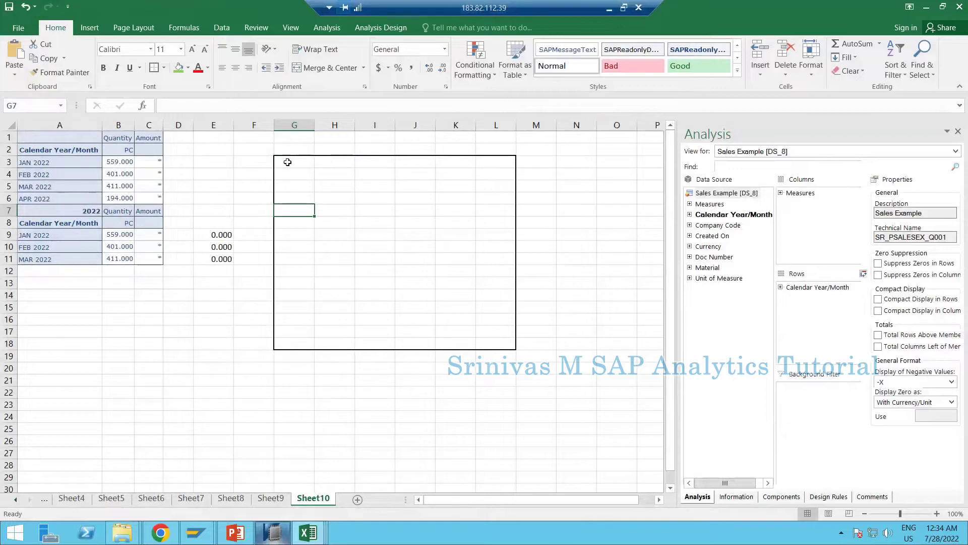
pyautogui.moveTo(285, 160); pyautogui.dragTo(513, 349)
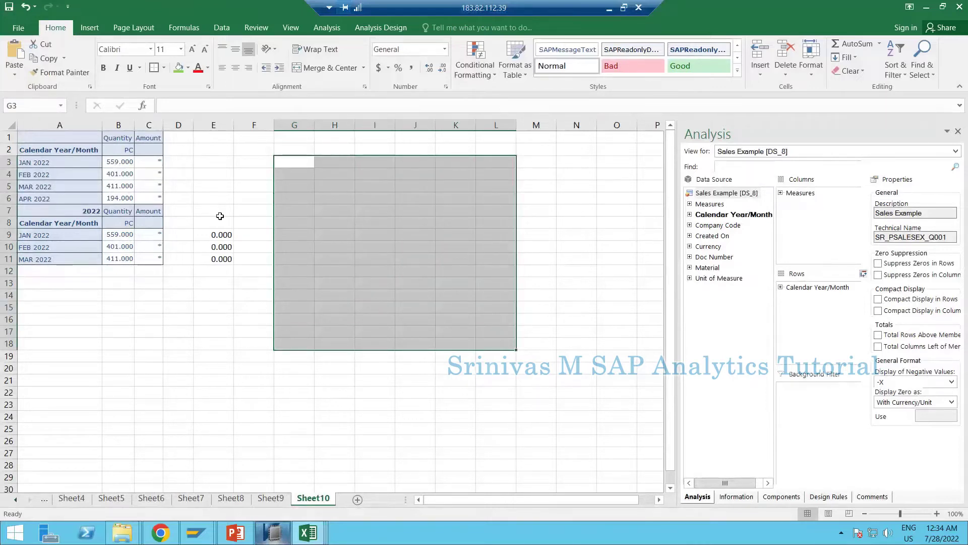
pyautogui.moveTo(301, 162); pyautogui.dragTo(496, 324)
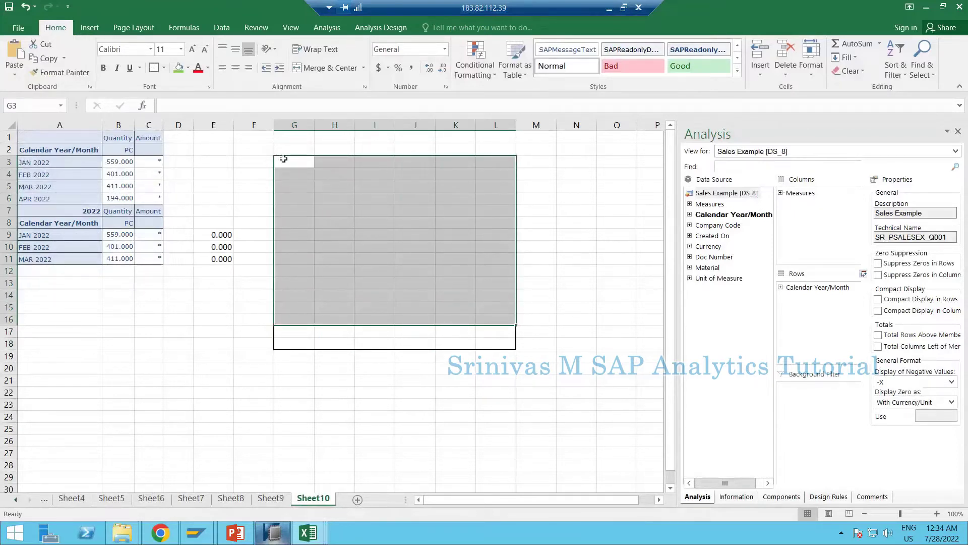
pyautogui.moveTo(283, 160); pyautogui.dragTo(471, 350)
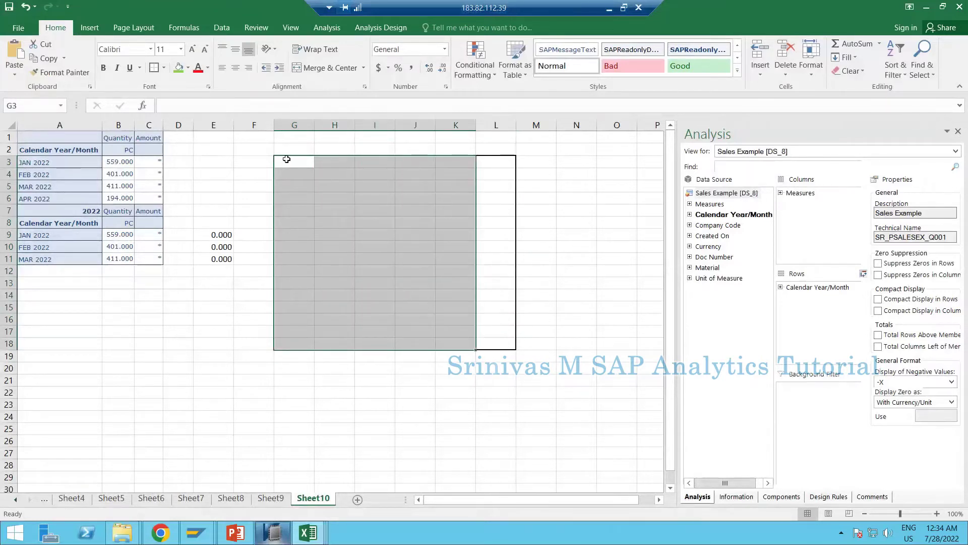
pyautogui.moveTo(287, 162); pyautogui.dragTo(488, 343)
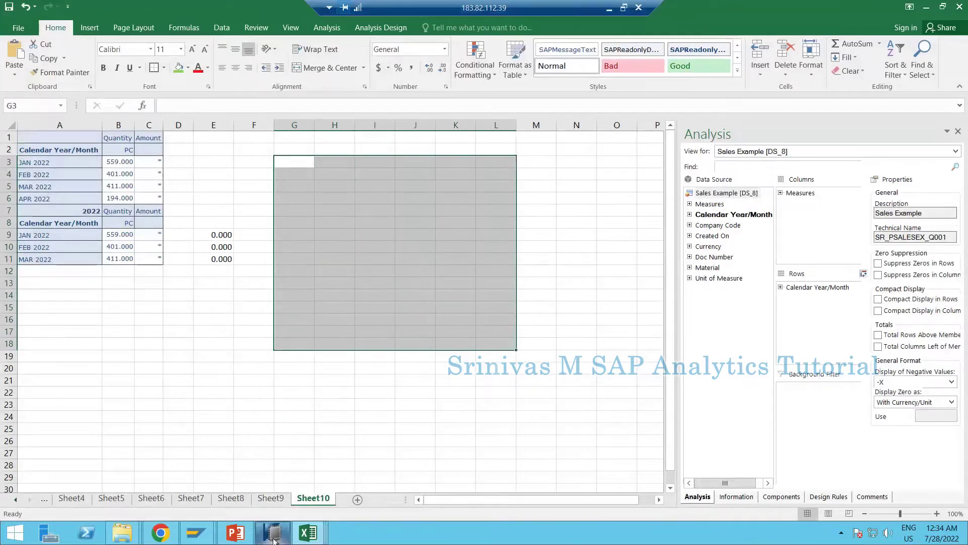
# Step: Switch to SAP HANA Studio, move Calendar Year/Month from the query's rows to the free characteristics, and show the InfoProvider fields
pyautogui.hotkey('alt', 'Tab')
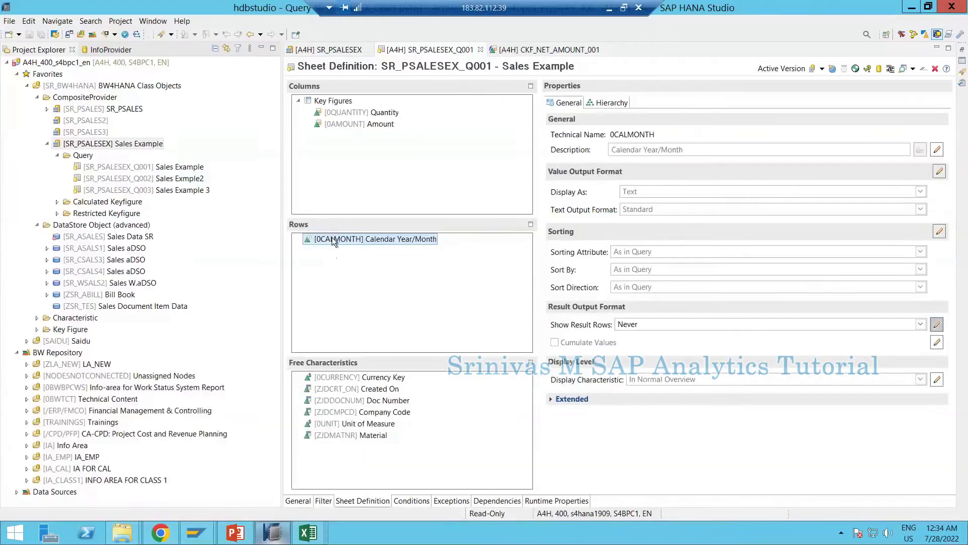
pyautogui.rightClick(333, 240)
pyautogui.click(307, 276)
pyautogui.moveTo(383, 436); pyautogui.dragTo(376, 457)
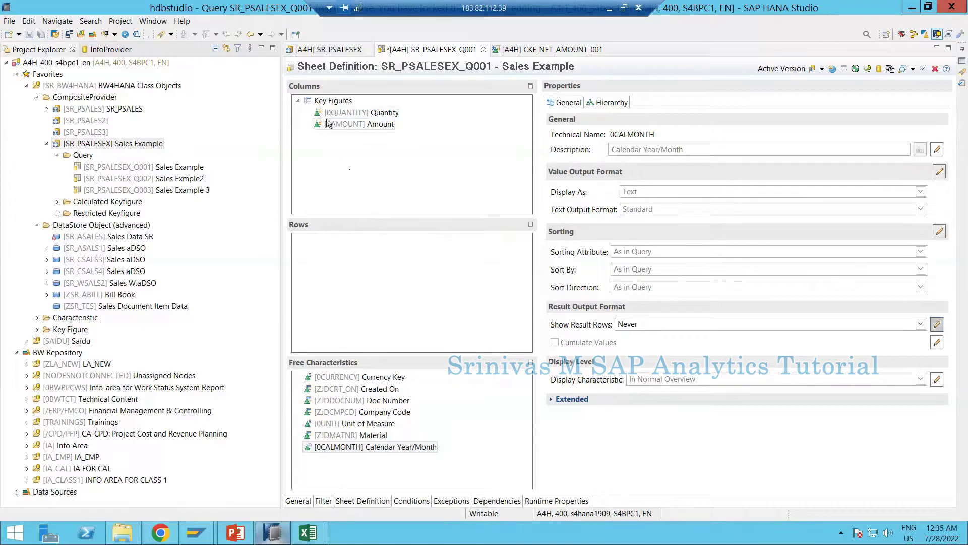
pyautogui.click(109, 49)
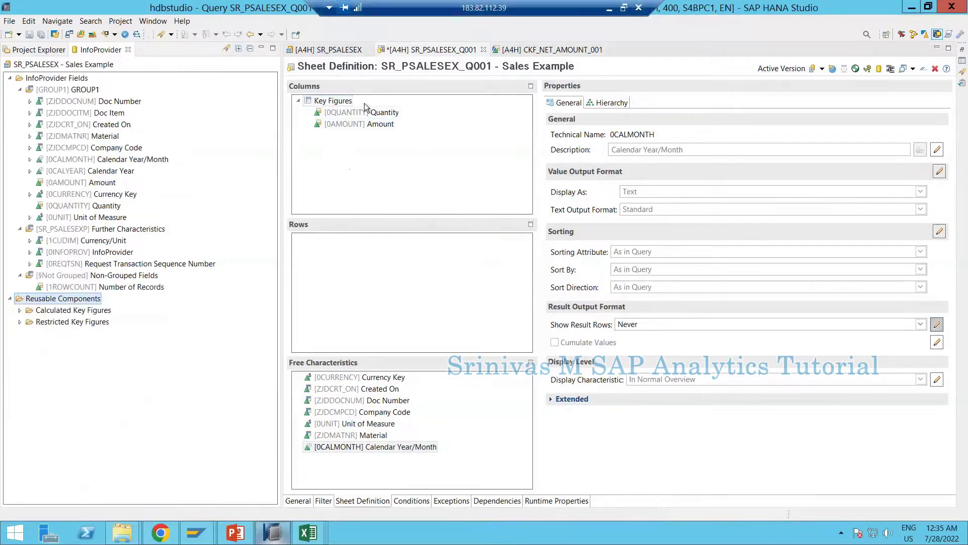
# Step: Create a new structure in the rows of the Sales Example query
pyautogui.click(338, 102)
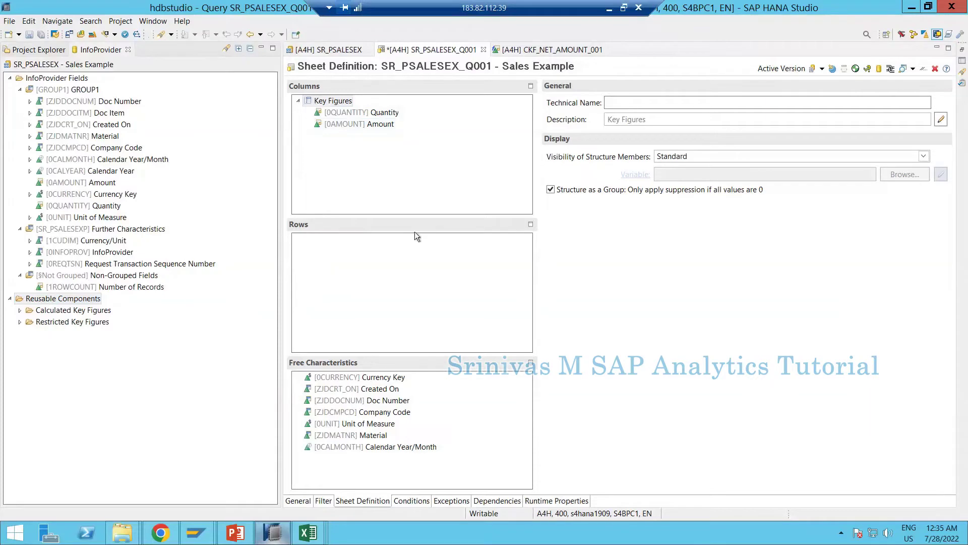
pyautogui.rightClick(381, 255)
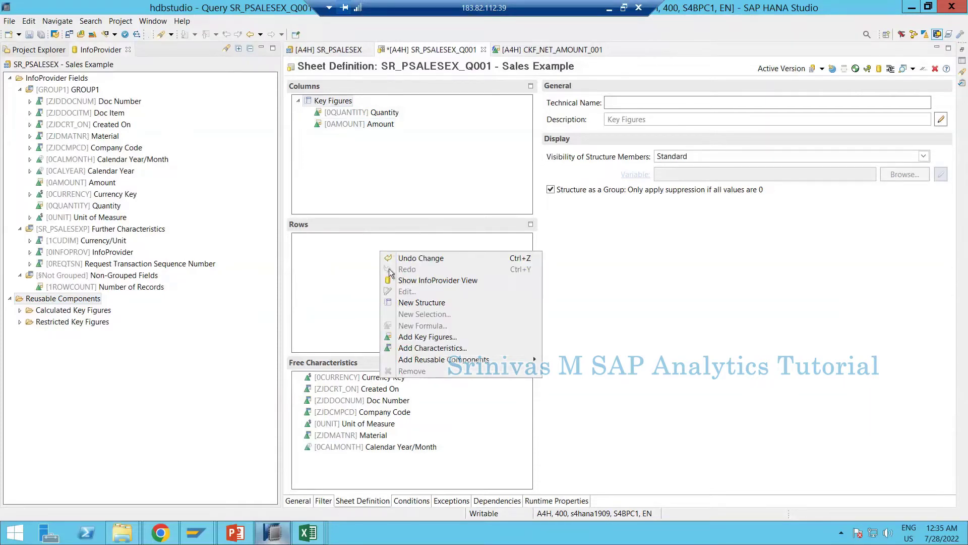
pyautogui.click(428, 303)
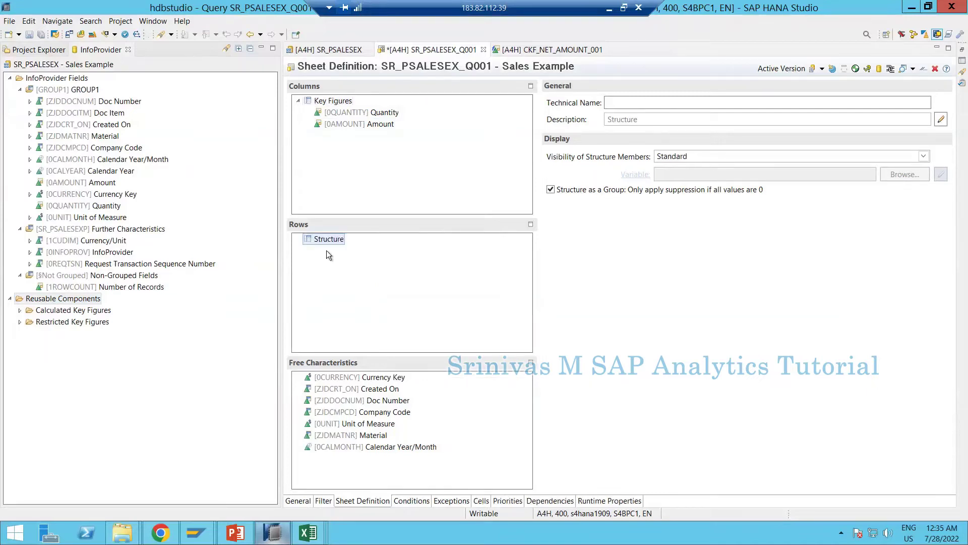
# Step: Review the technical name settings of the row structure and the Key Figures structure, and list the reusable calculated key figures
pyautogui.click(659, 105)
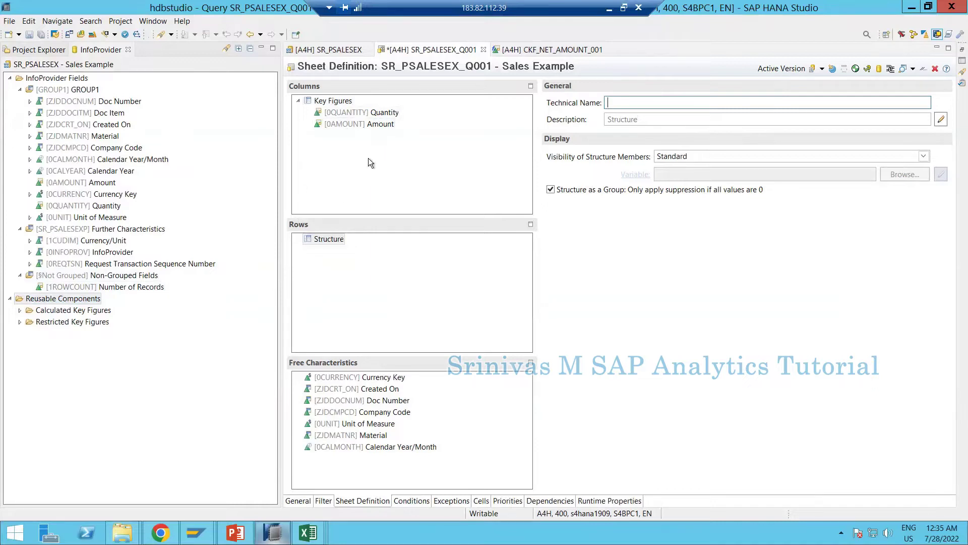
pyautogui.click(331, 103)
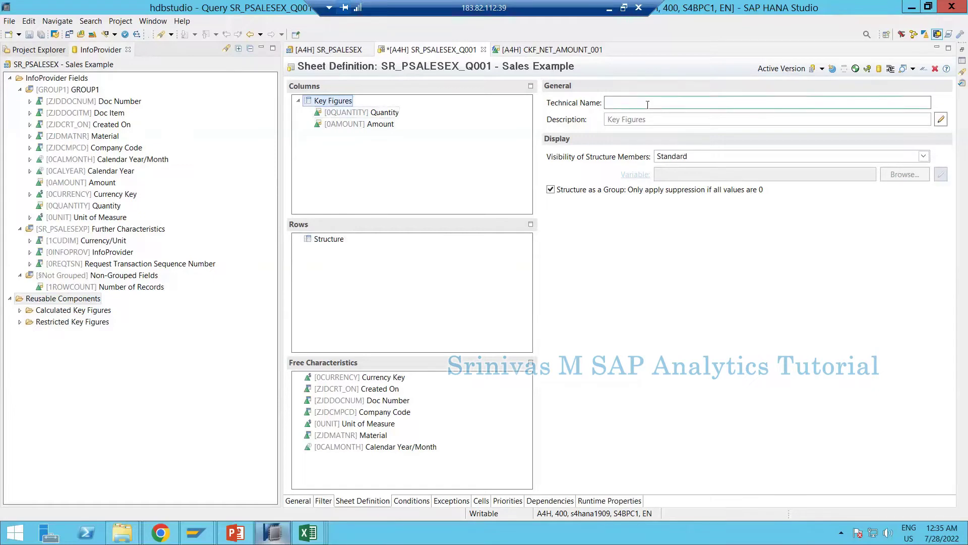
pyautogui.click(20, 309)
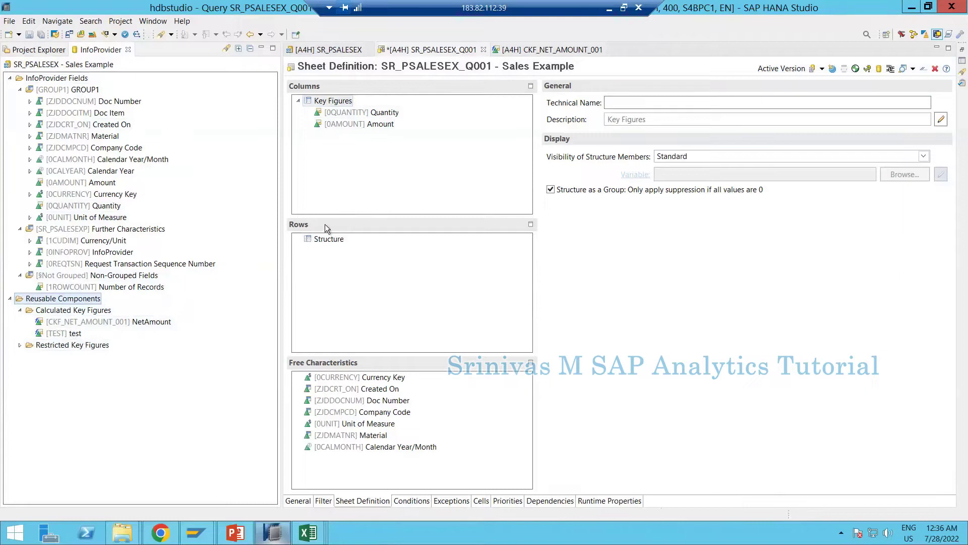
# Step: Add a new selection to the row structure and include Calendar Year/Month from GROUP1 in its selection details
pyautogui.click(323, 243)
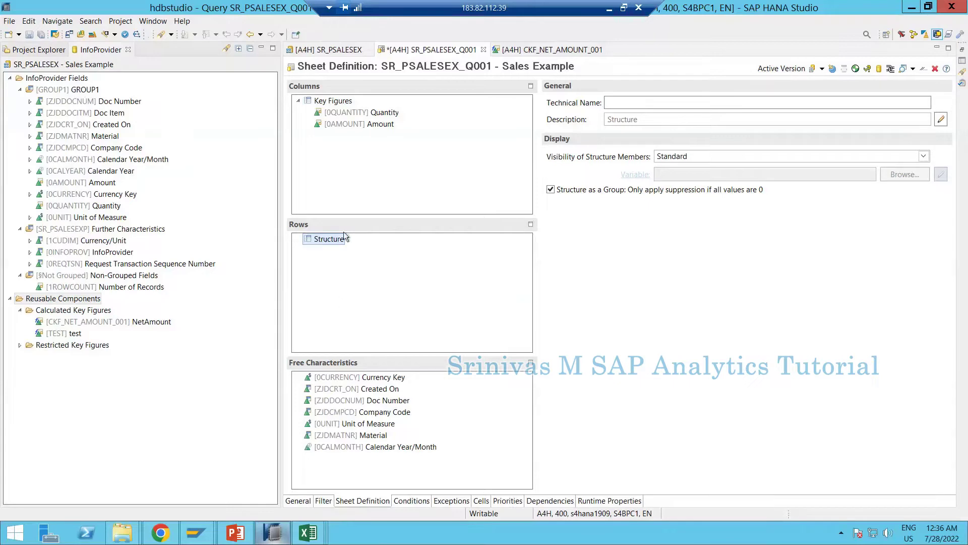
pyautogui.rightClick(327, 241)
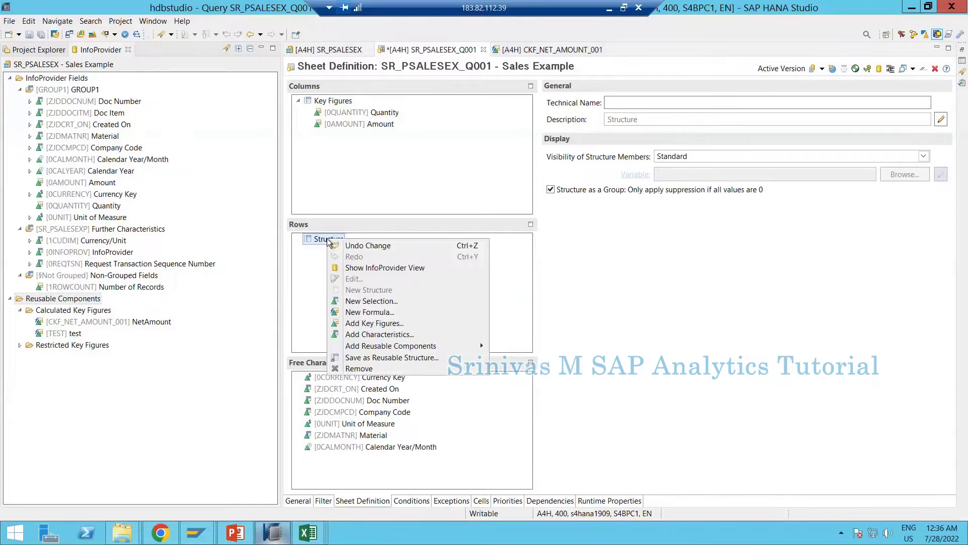
pyautogui.click(371, 301)
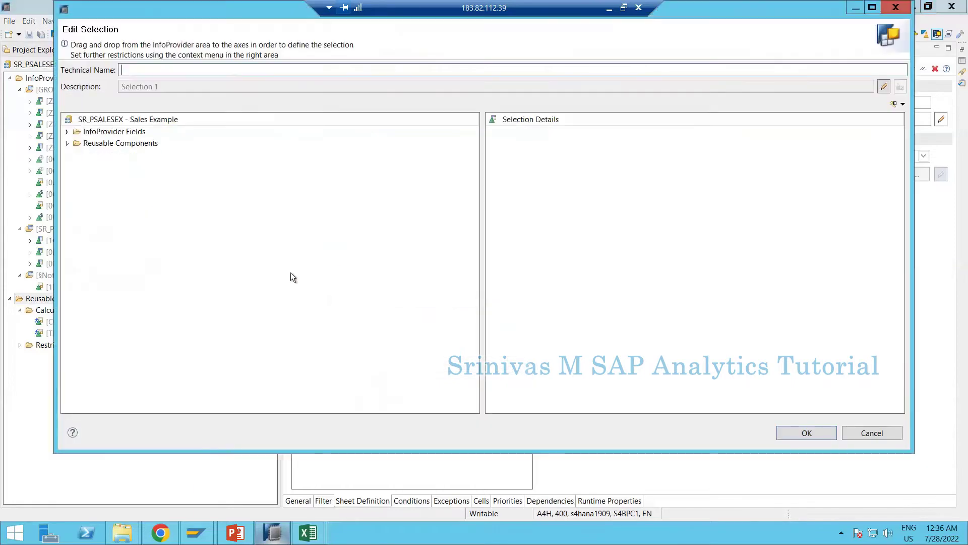
pyautogui.click(67, 131)
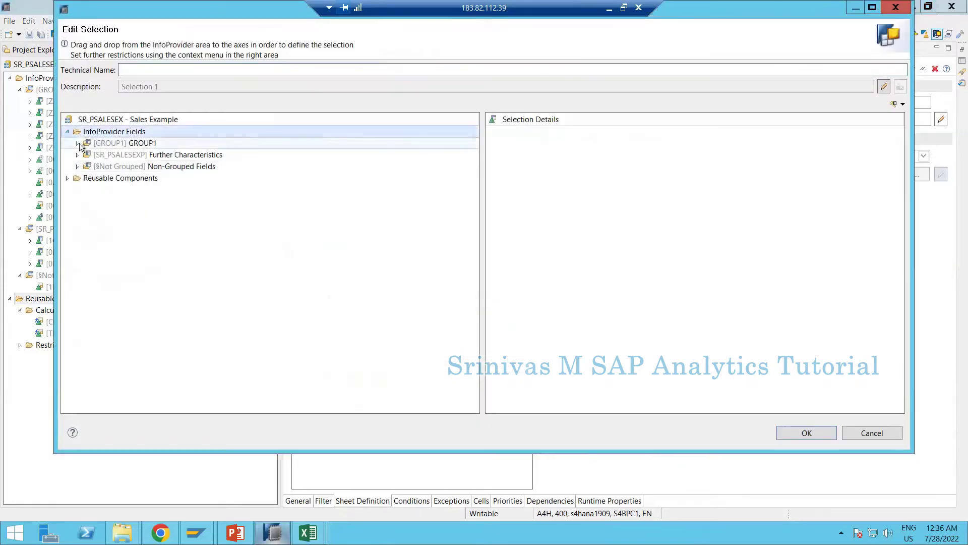
pyautogui.click(78, 144)
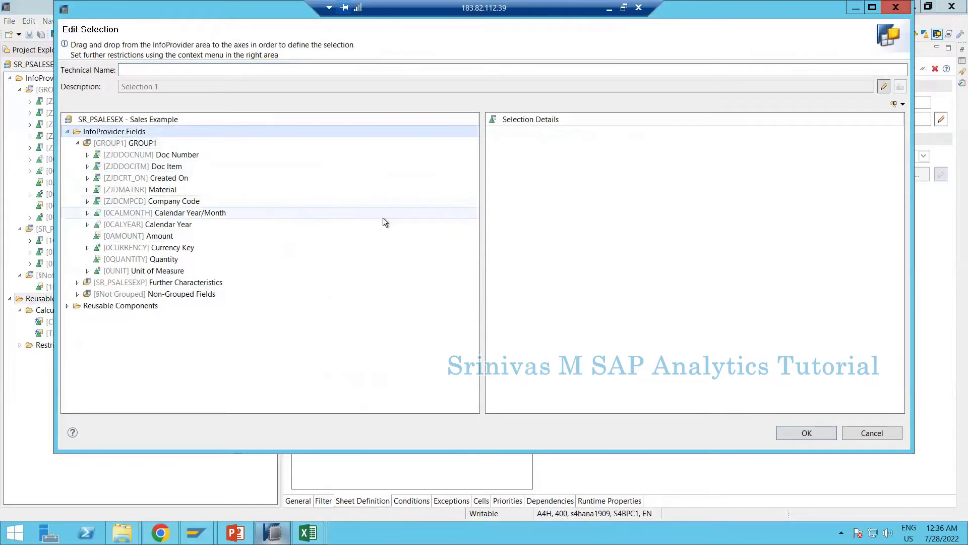
pyautogui.moveTo(383, 217); pyautogui.dragTo(531, 216)
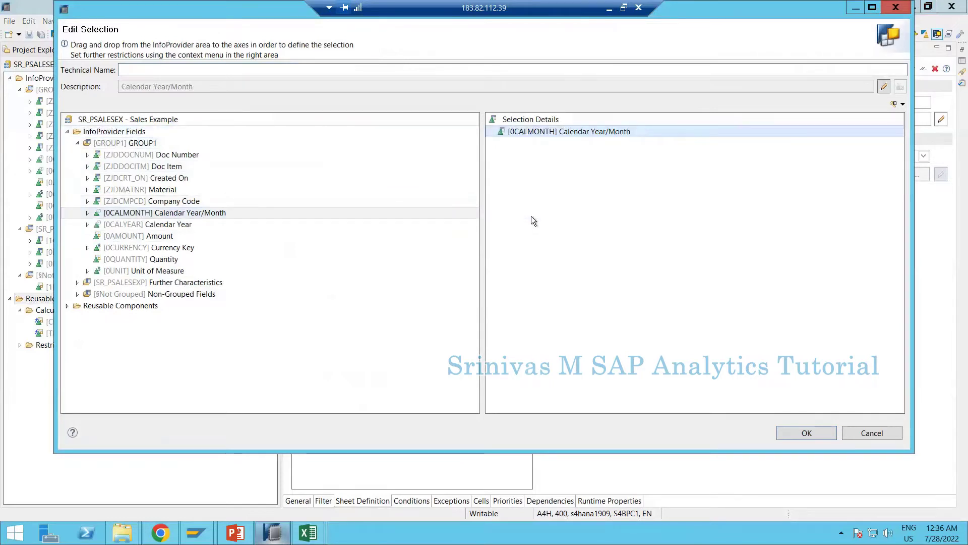
# Step: Restrict the new selection's Calendar Year/Month to January 2022 and confirm the selection
pyautogui.rightClick(518, 137)
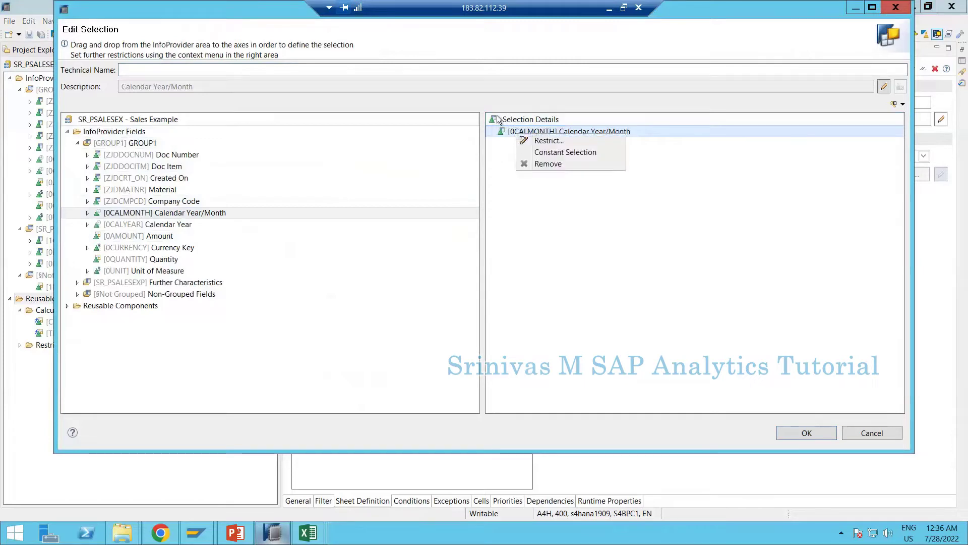
pyautogui.click(535, 141)
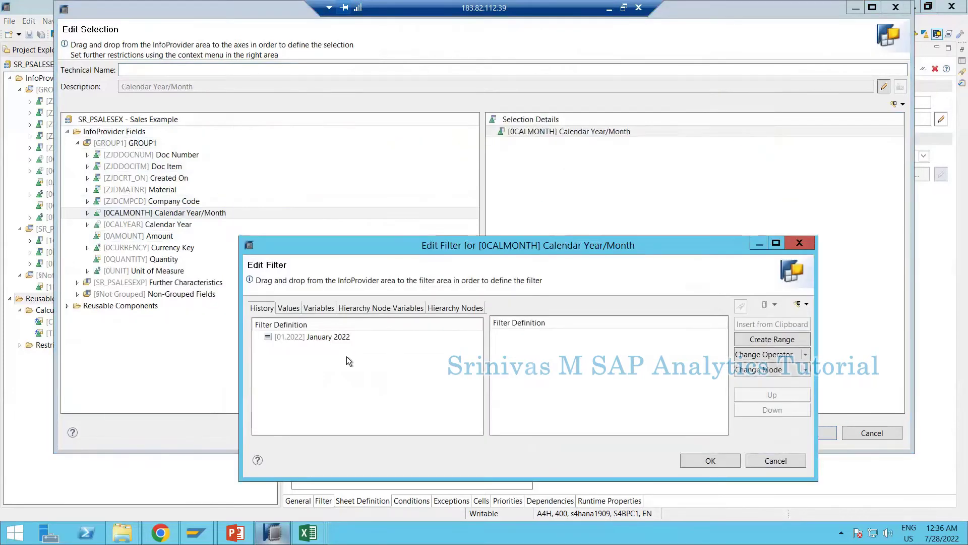
pyautogui.moveTo(312, 337); pyautogui.dragTo(544, 337)
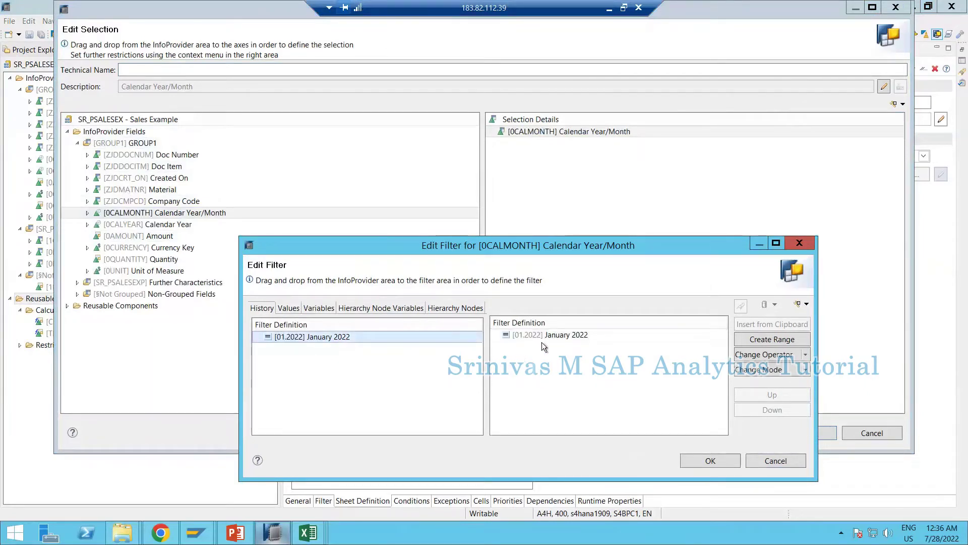
pyautogui.click(702, 462)
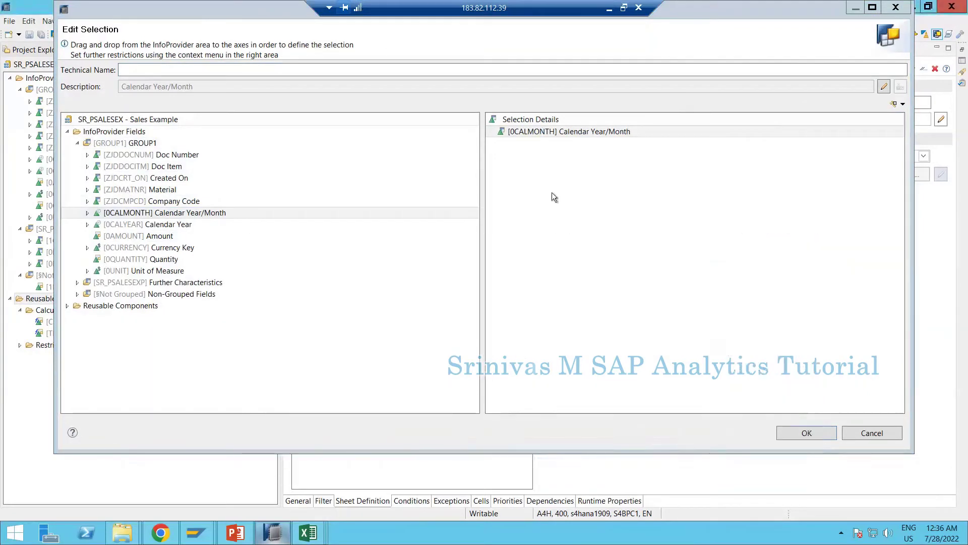
pyautogui.click(804, 432)
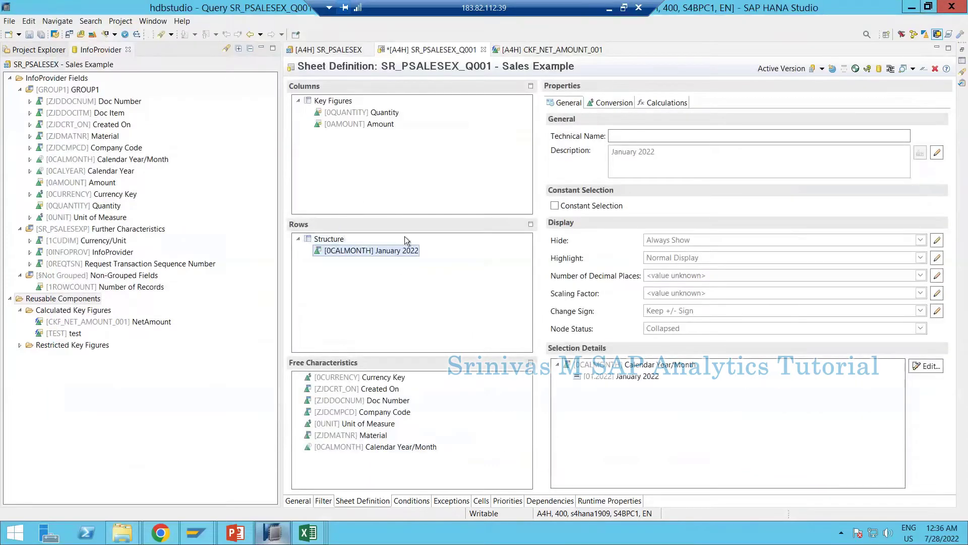
# Step: Change the description of the January selection in the row structure to Jan 2022
pyautogui.click(937, 152)
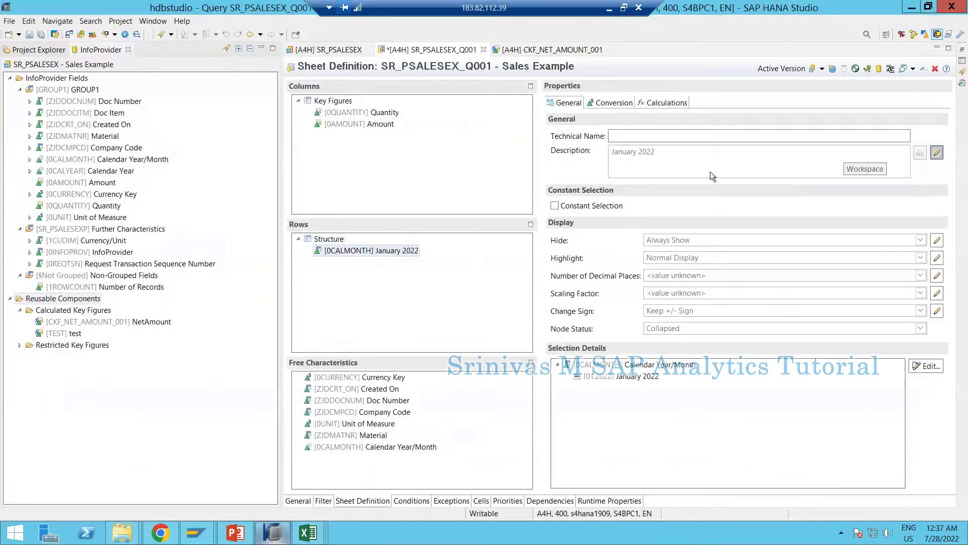
pyautogui.hotkey('ctrl', 'a')
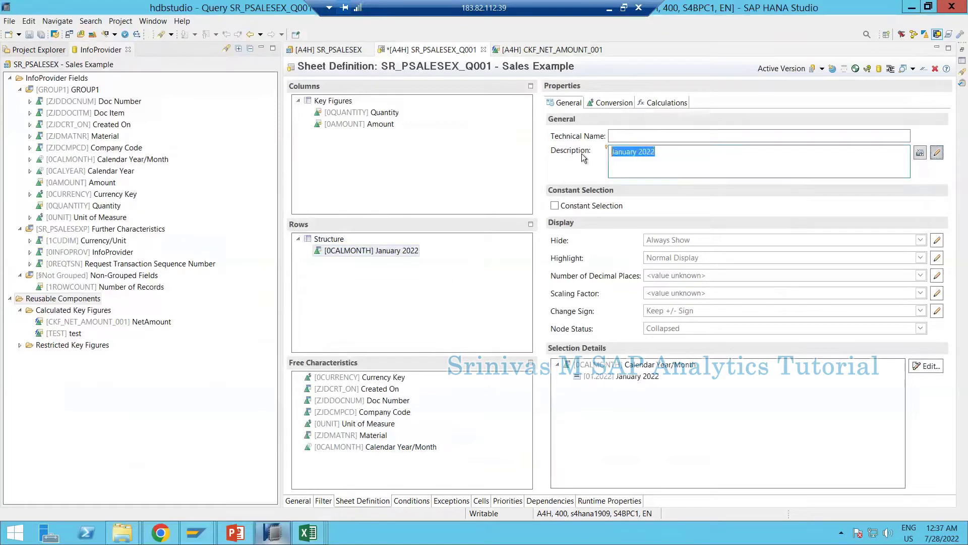
pyautogui.write('Jan')
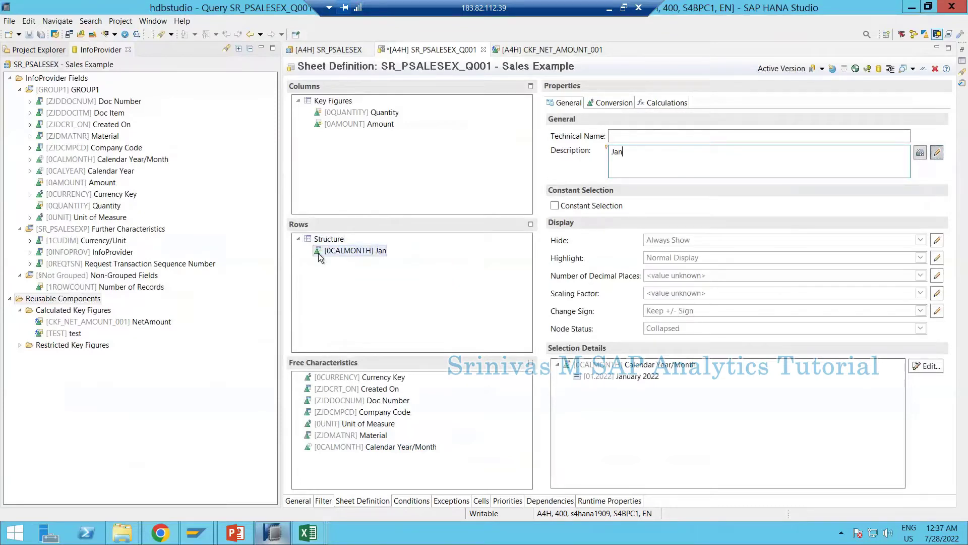
pyautogui.click(325, 241)
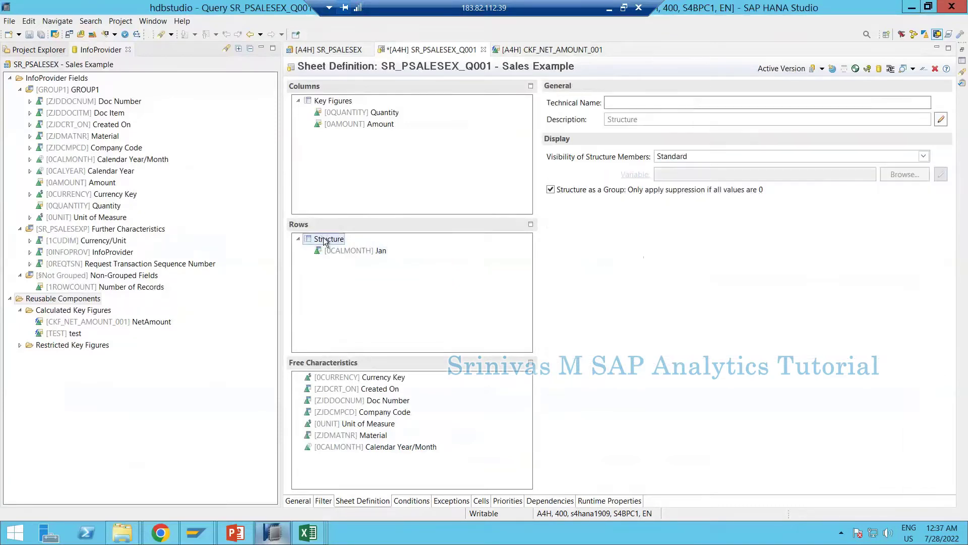
pyautogui.rightClick(326, 242)
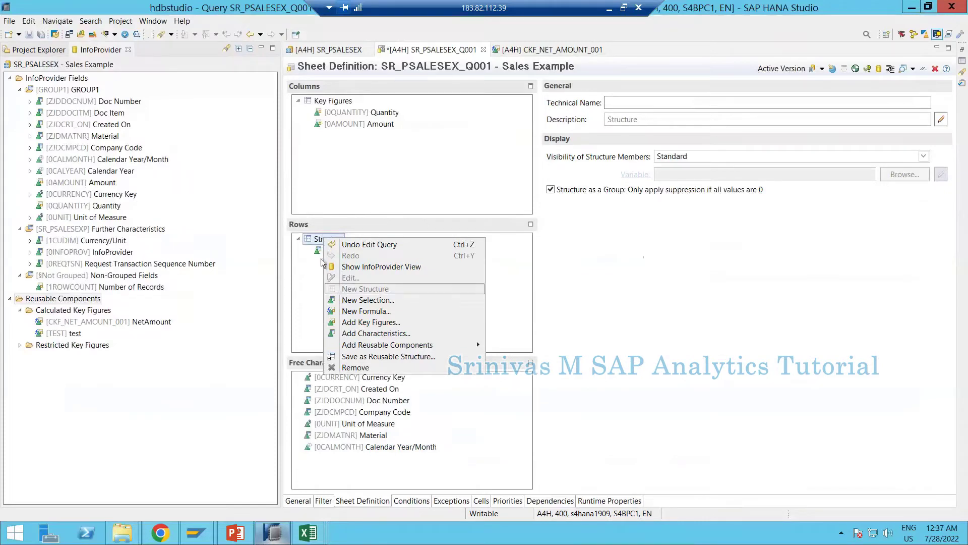
pyautogui.click(319, 251)
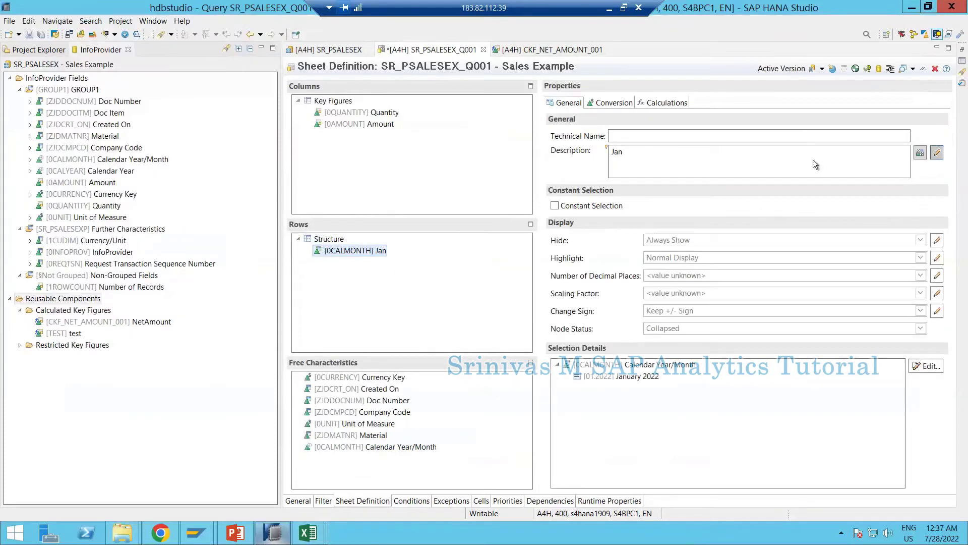
pyautogui.click(841, 157)
pyautogui.write('2022')
# Step: Reopen the Jan 2022 selection and check its Calendar Year/Month restriction
pyautogui.doubleClick(360, 250)
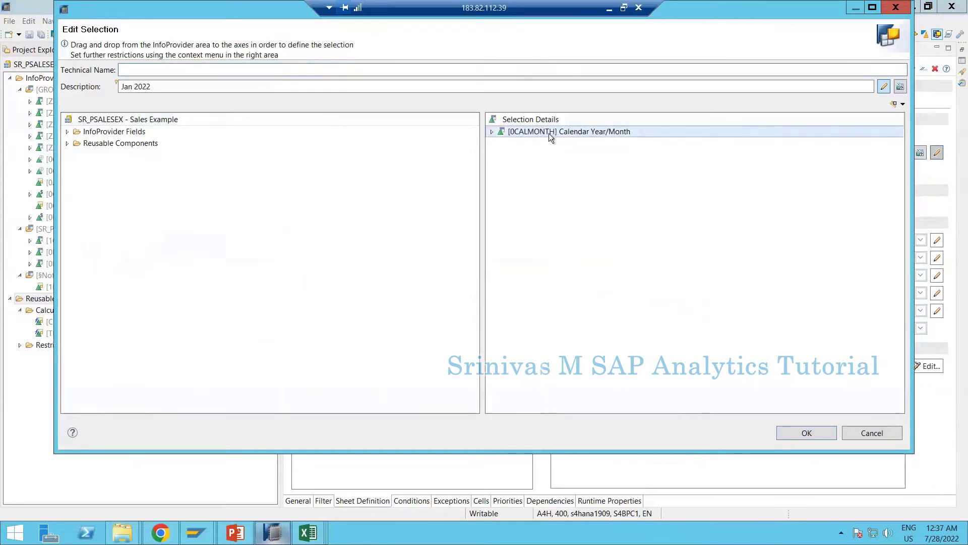
pyautogui.click(492, 133)
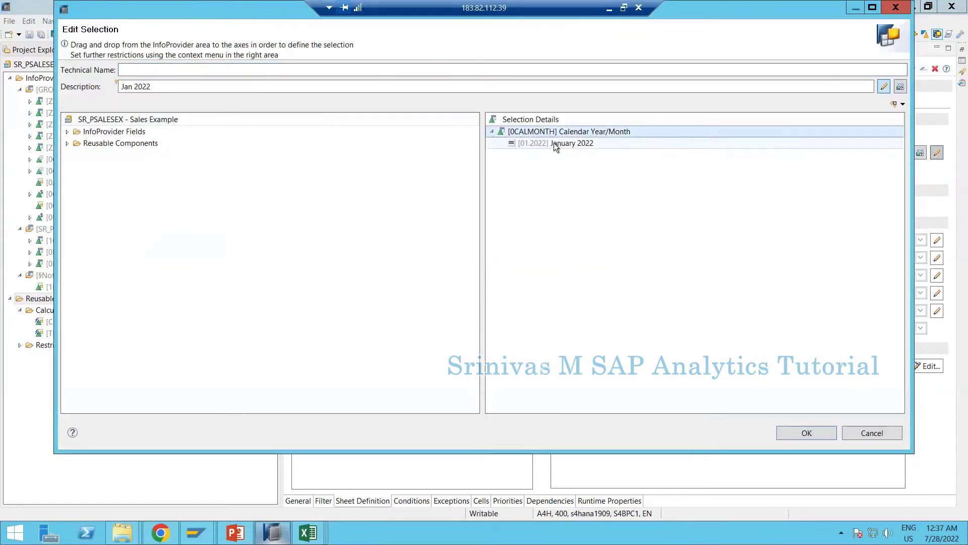
pyautogui.click(791, 434)
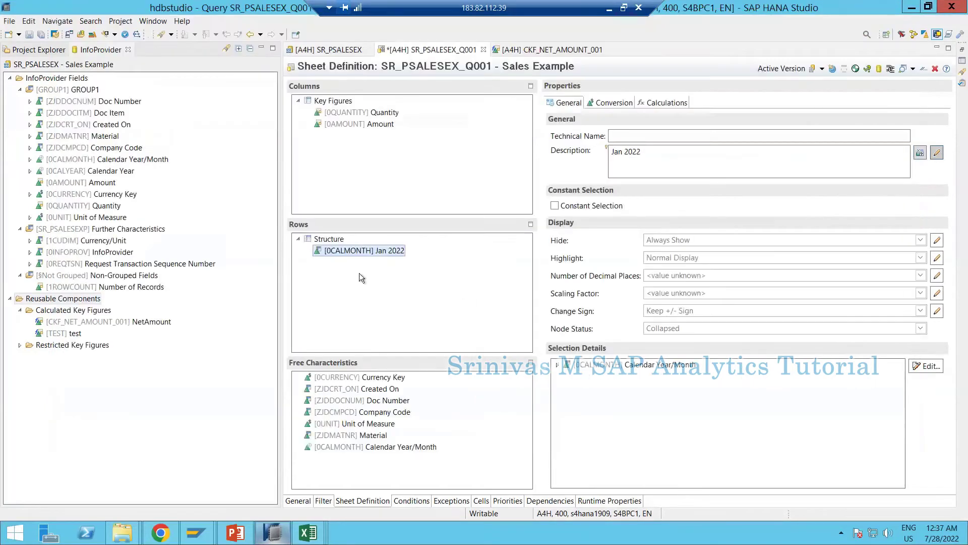
# Step: Add a second selection to the row structure with Calendar Year/Month in its selection details
pyautogui.click(327, 239)
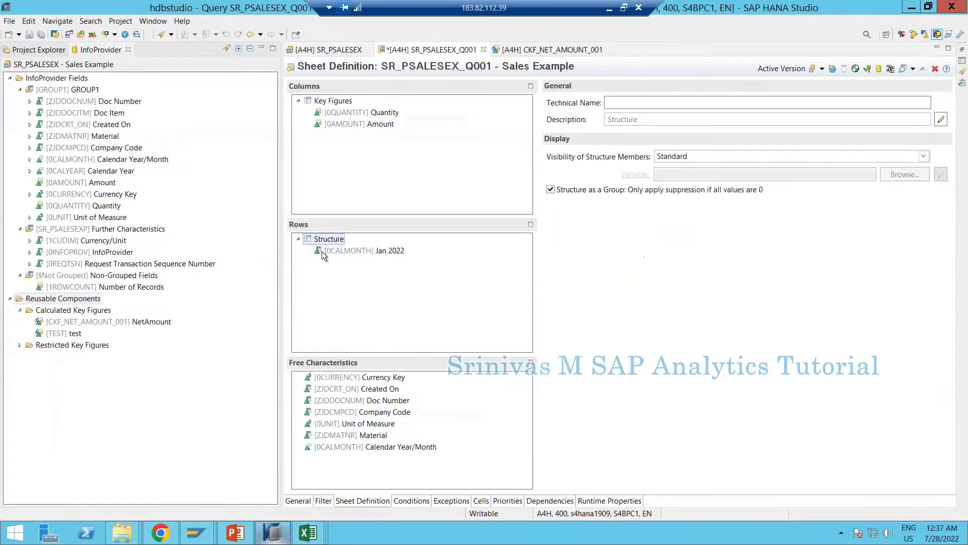
pyautogui.rightClick(322, 241)
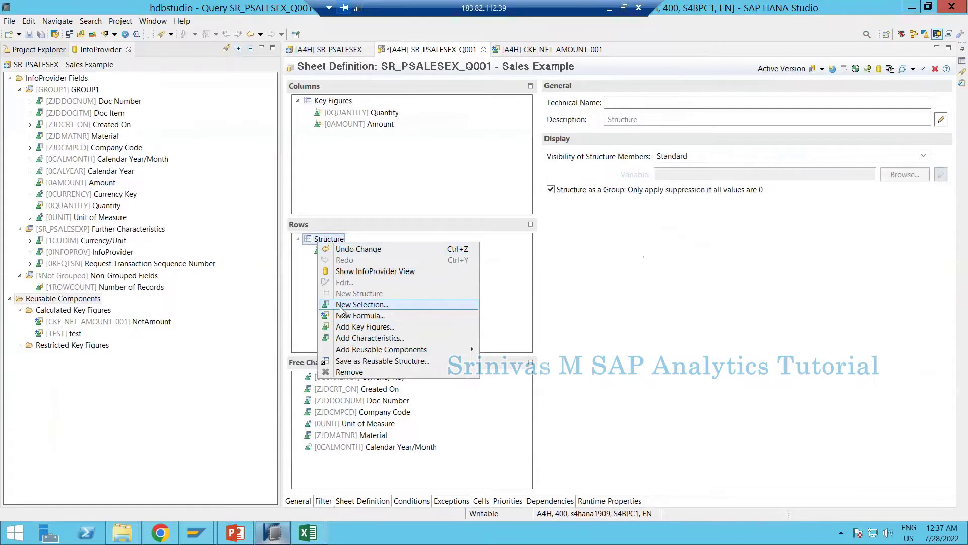
pyautogui.click(337, 304)
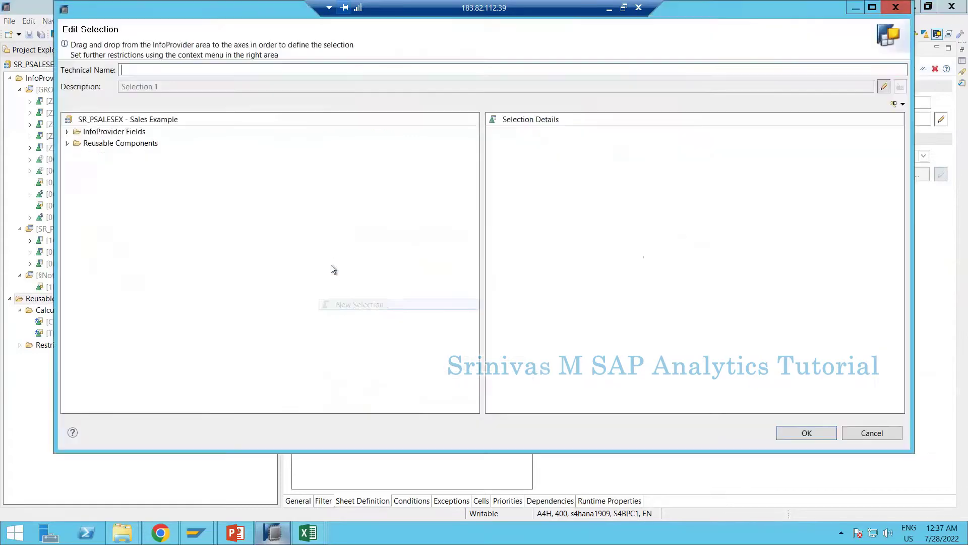
pyautogui.click(67, 132)
pyautogui.click(77, 143)
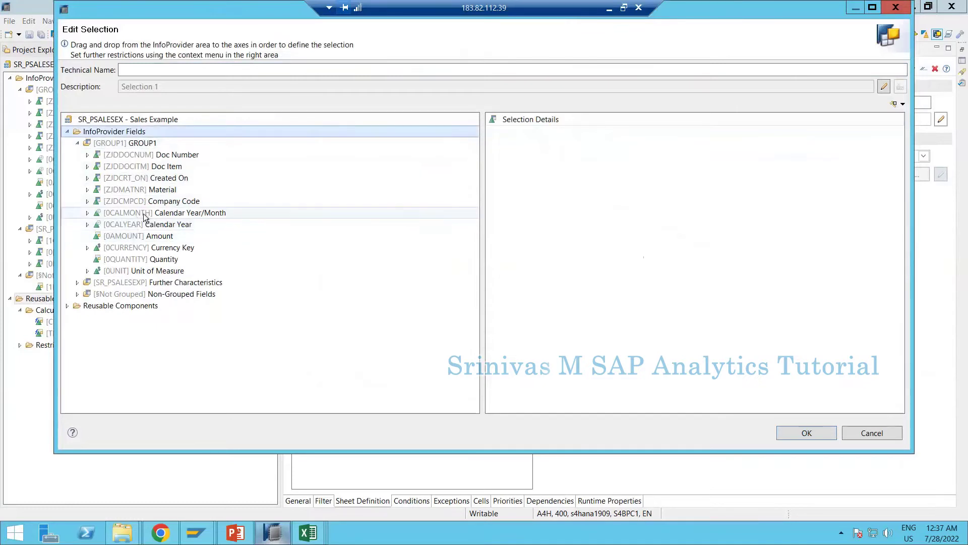
pyautogui.moveTo(145, 213); pyautogui.dragTo(540, 169)
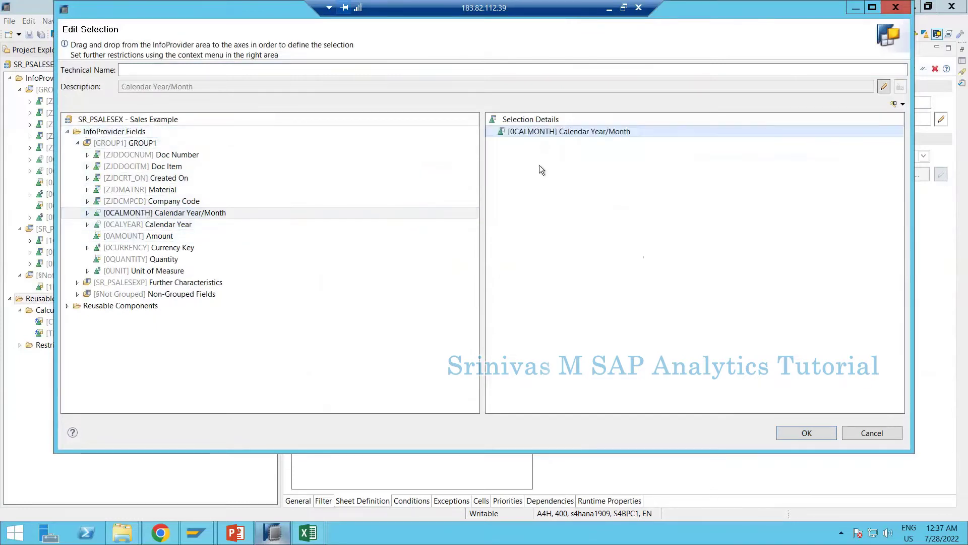
# Step: Restrict the second selection's Calendar Year/Month to the posted value February 2022 and confirm the selection
pyautogui.rightClick(535, 128)
pyautogui.click(559, 134)
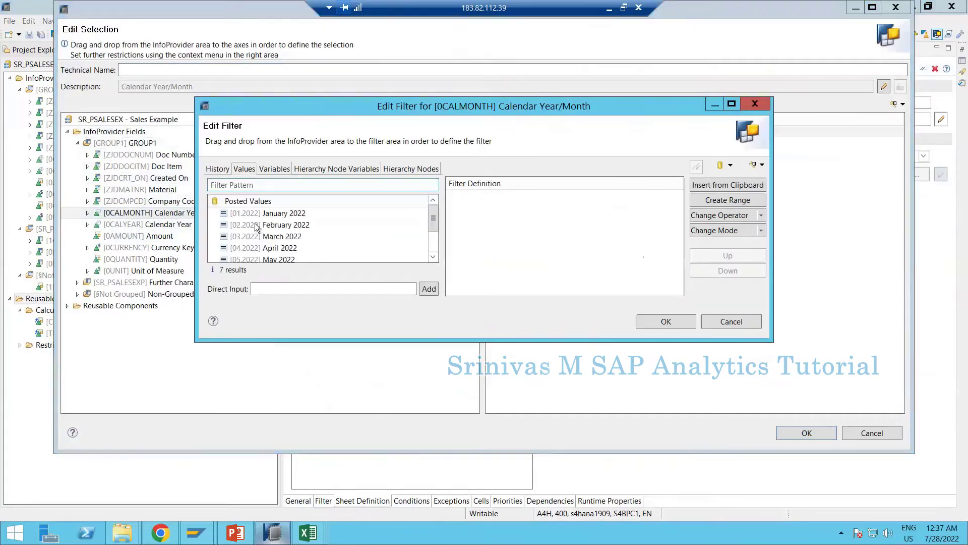
pyautogui.click(244, 169)
pyautogui.moveTo(285, 225); pyautogui.dragTo(500, 266)
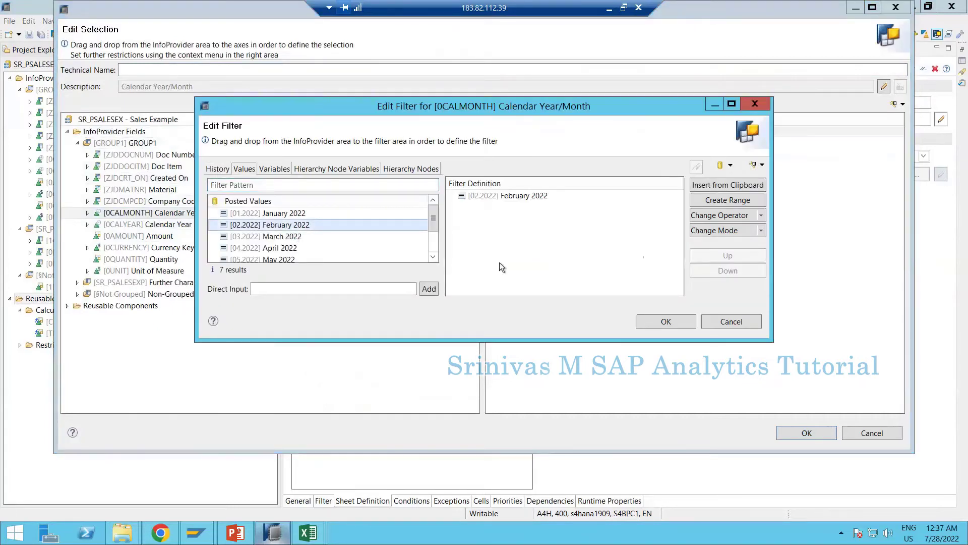
pyautogui.click(685, 321)
pyautogui.click(806, 434)
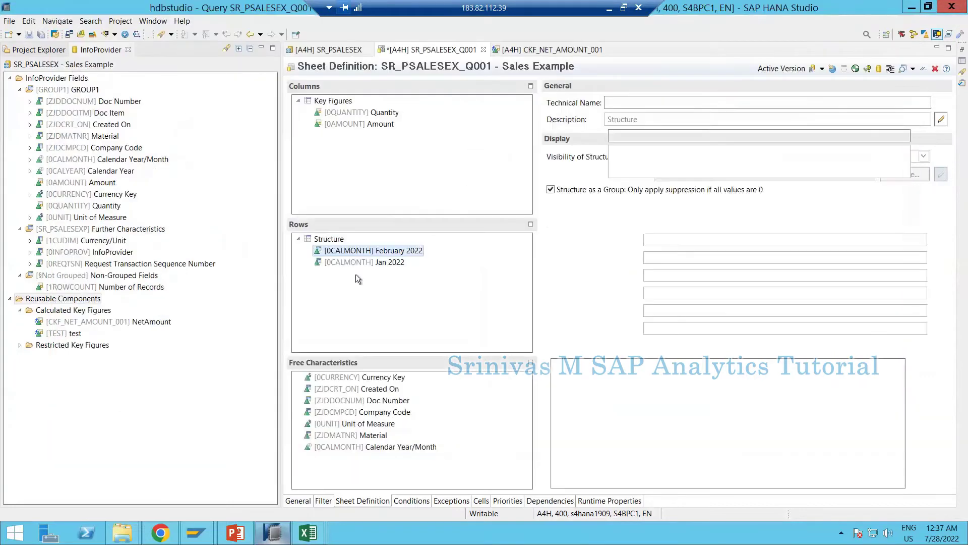
# Step: Make the February 2022 selection's description editable and place Jan 2022 above February 2022 in the row structure
pyautogui.click(937, 152)
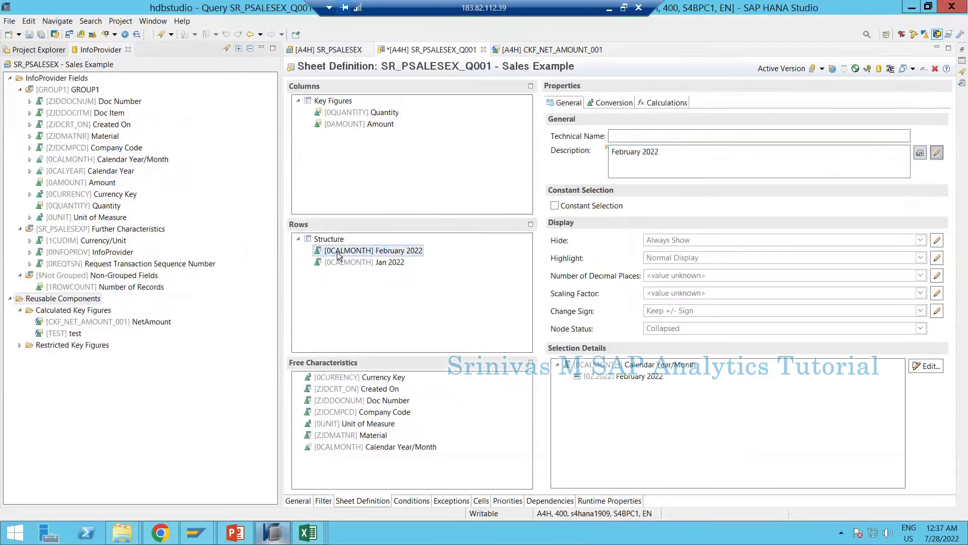
pyautogui.moveTo(340, 262); pyautogui.dragTo(338, 247)
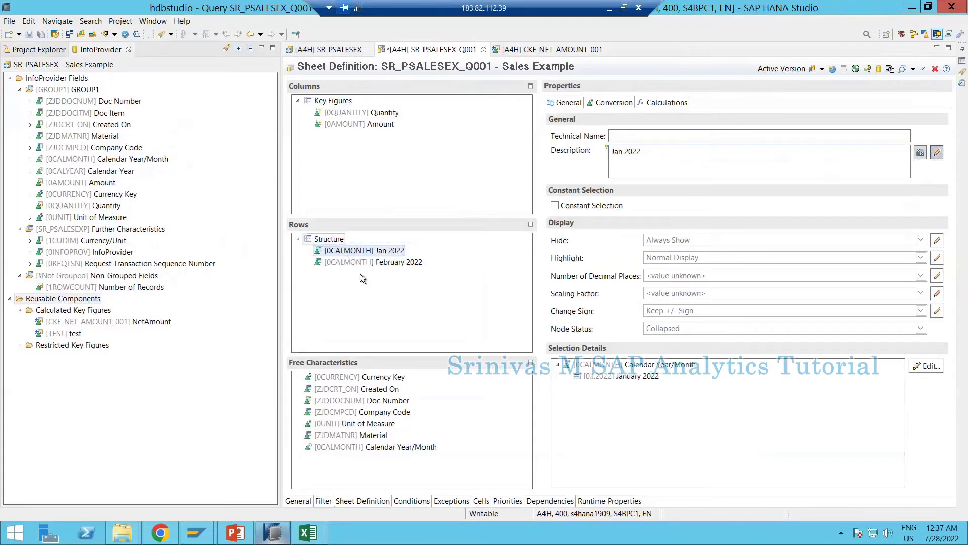
pyautogui.click(367, 263)
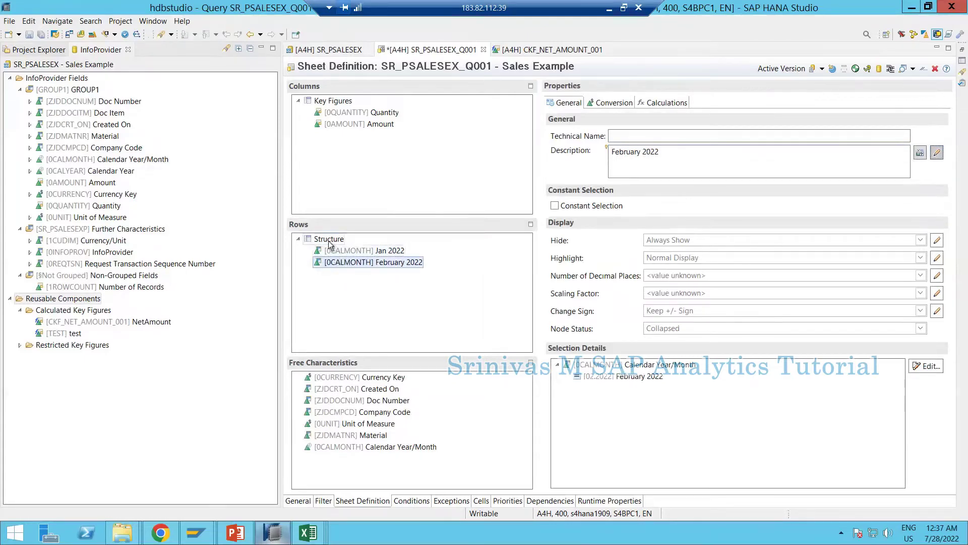
# Step: Add a third selection to the row structure with Calendar Year/Month from GROUP1 in its selection details
pyautogui.rightClick(330, 241)
pyautogui.press('Escape')
pyautogui.rightClick(330, 241)
pyautogui.click(373, 301)
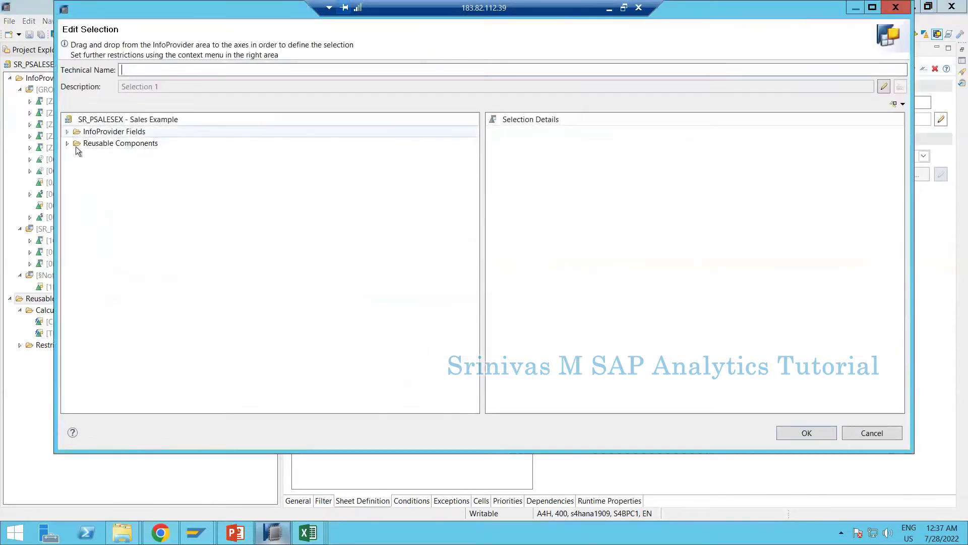
pyautogui.click(67, 132)
pyautogui.click(77, 143)
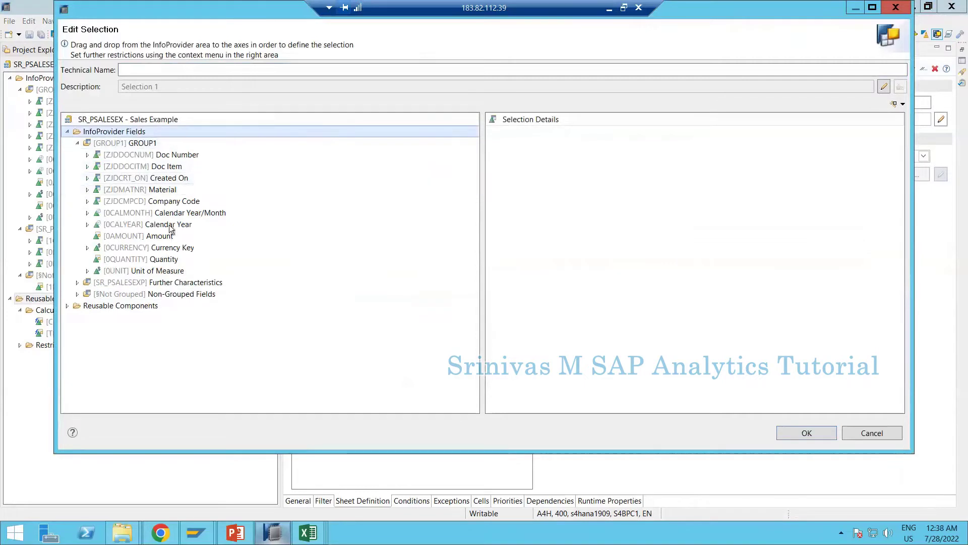
pyautogui.moveTo(292, 213); pyautogui.dragTo(553, 132)
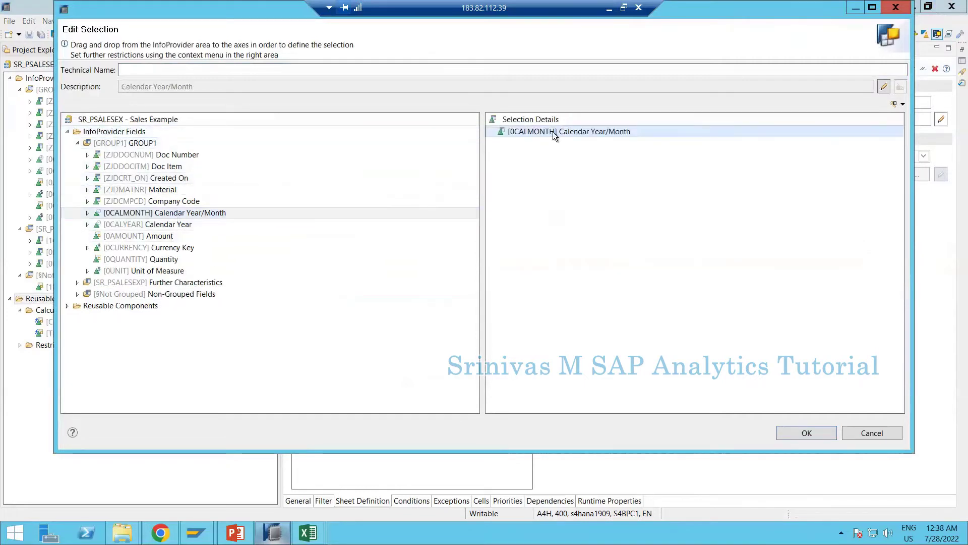
# Step: Restrict the third selection's Calendar Year/Month to the posted value March 2022 and confirm the selection
pyautogui.rightClick(552, 131)
pyautogui.press('Escape')
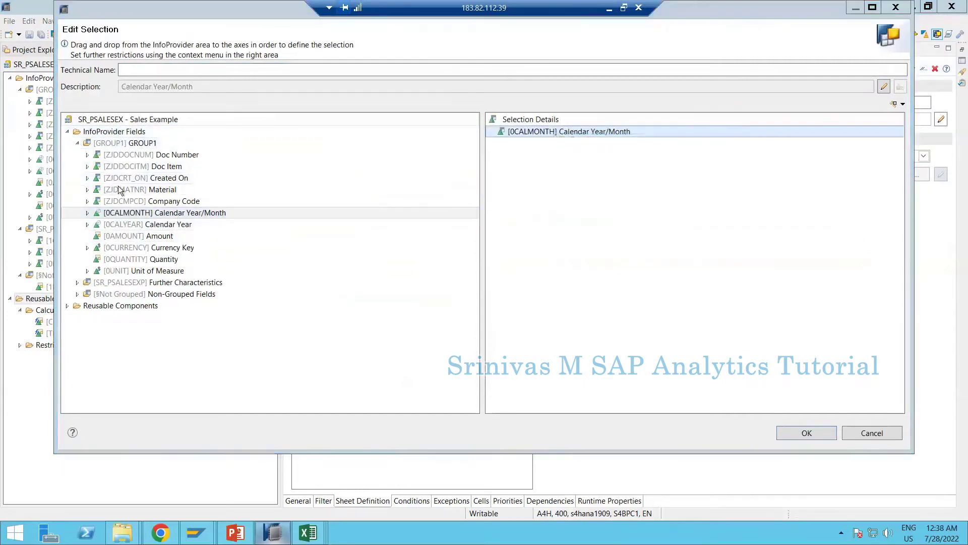
pyautogui.click(255, 168)
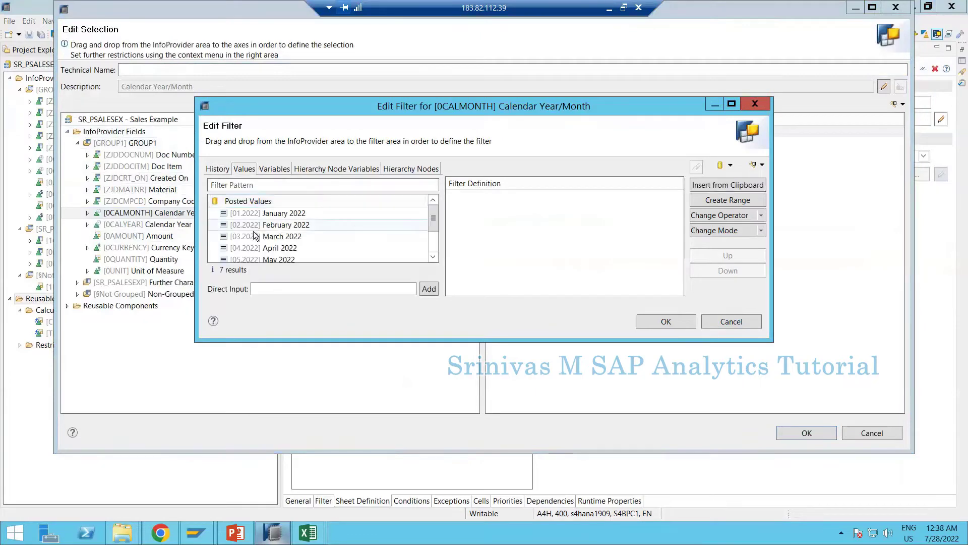
pyautogui.doubleClick(254, 235)
pyautogui.click(656, 322)
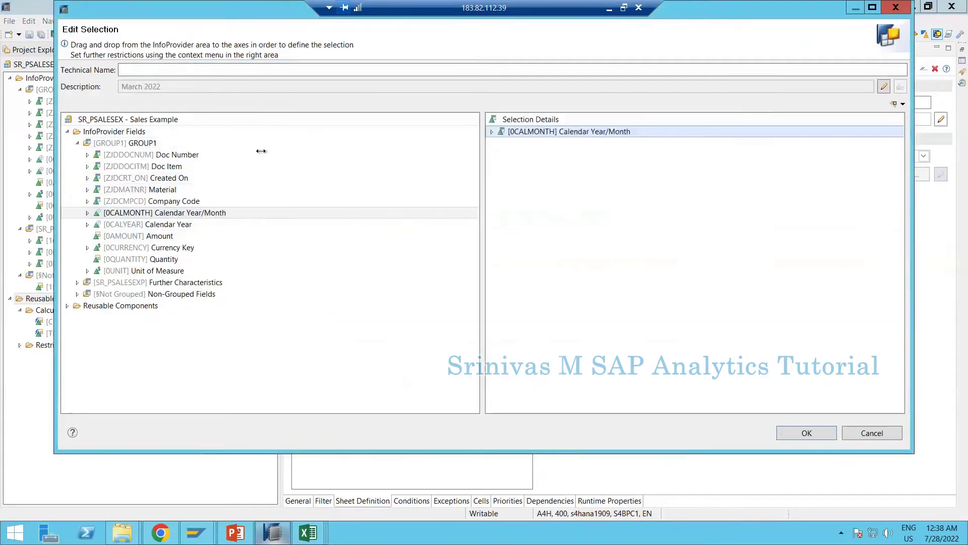
pyautogui.click(806, 434)
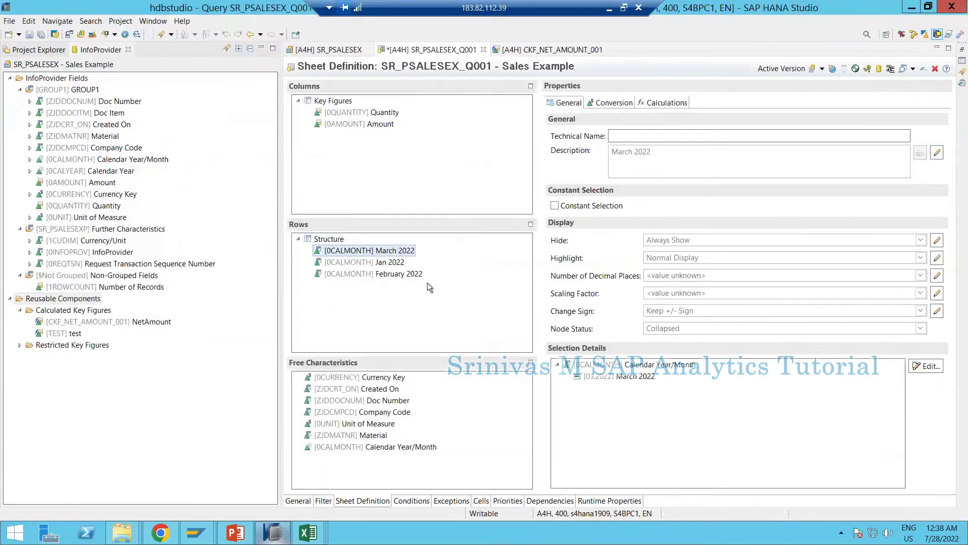
# Step: Move the March 2022 selection below February 2022 in the row structure and save the query
pyautogui.moveTo(380, 256); pyautogui.dragTo(381, 283)
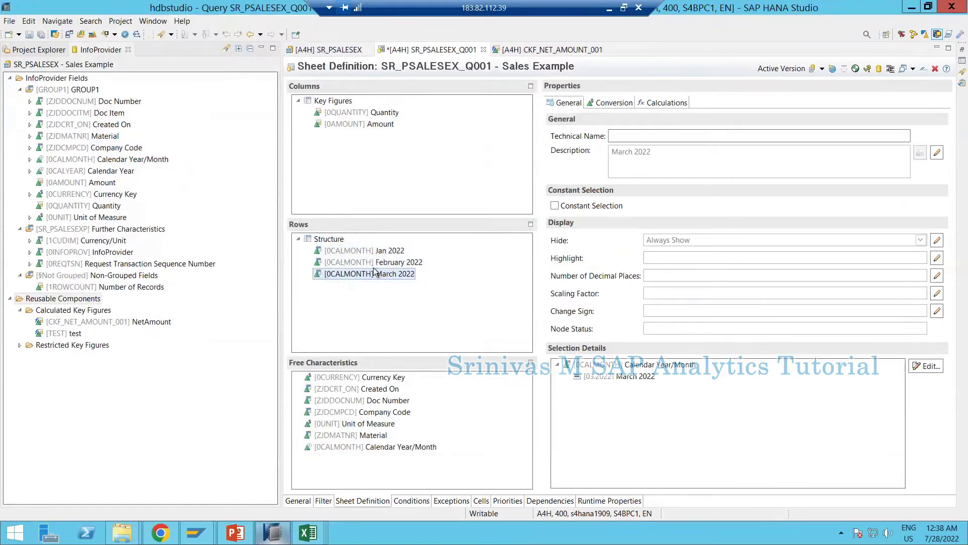
pyautogui.click(334, 251)
pyautogui.click(327, 240)
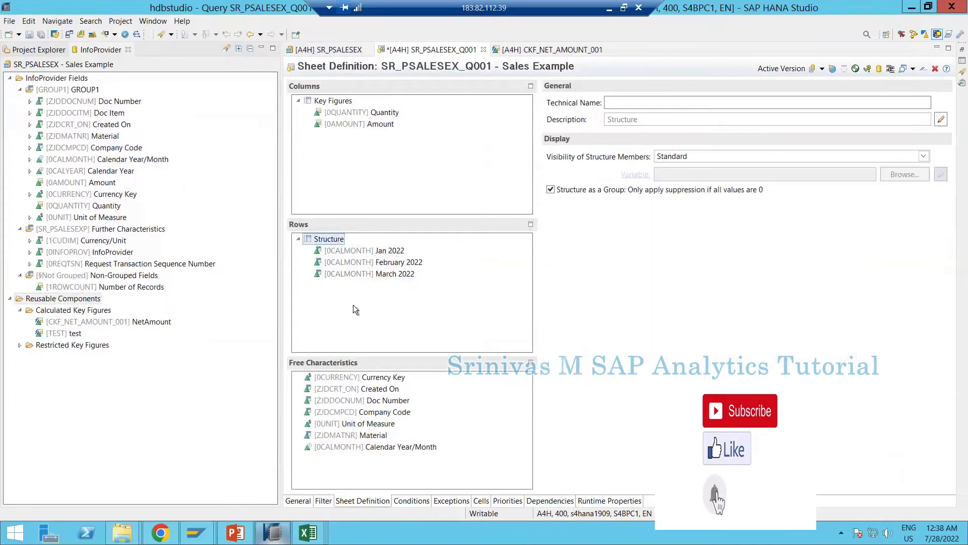
pyautogui.click(29, 33)
pyautogui.click(347, 252)
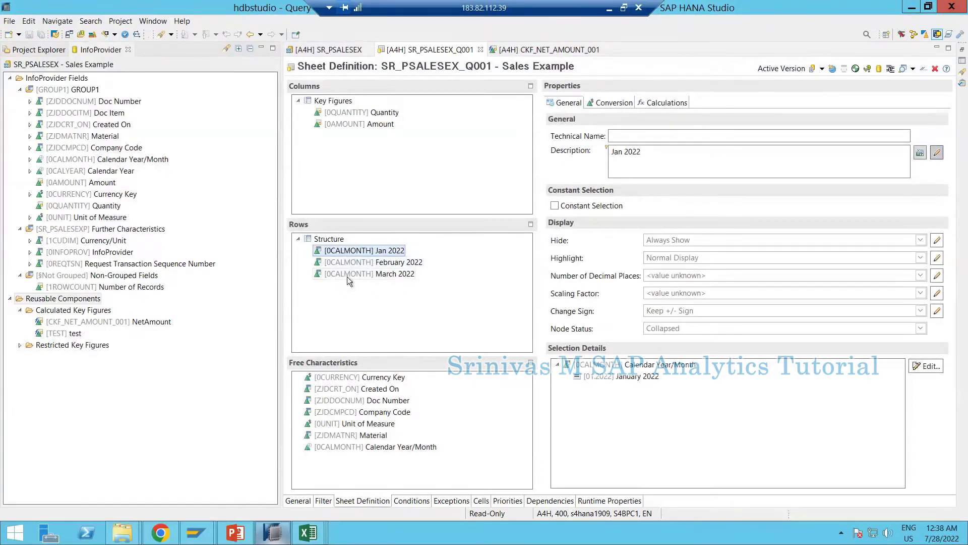
# Step: Switch to the Book1 workbook in Excel, add a new sheet and select cell B3
pyautogui.moveTo(309, 529)
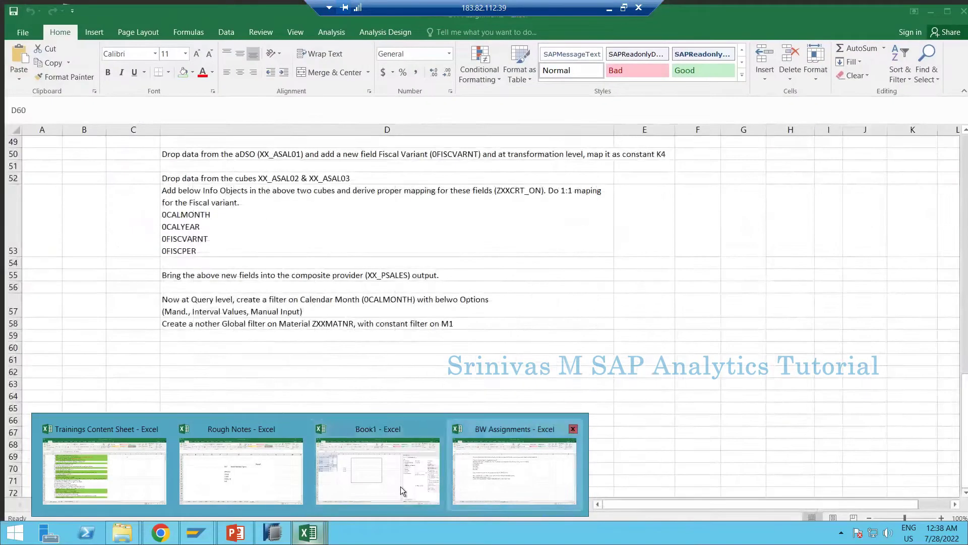
pyautogui.click(401, 486)
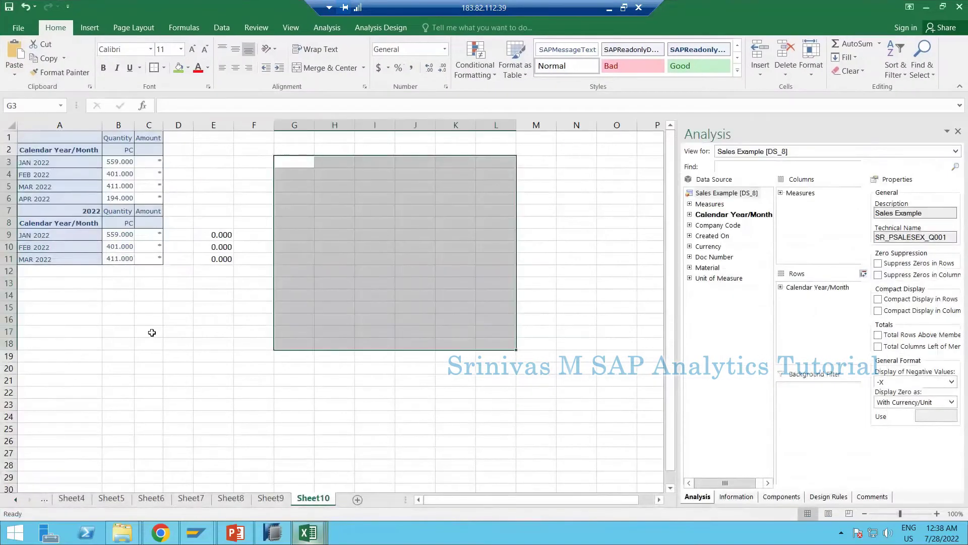
pyautogui.click(359, 498)
pyautogui.click(79, 159)
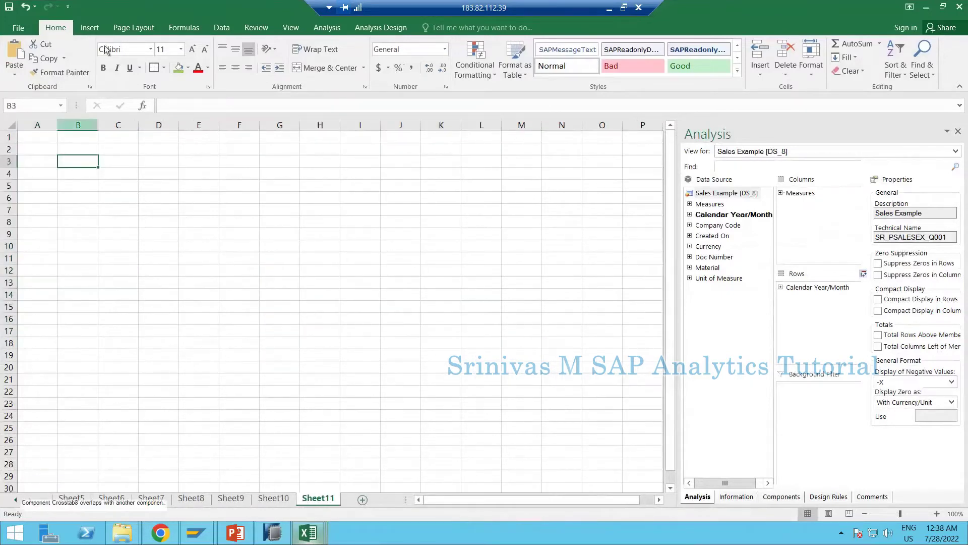
# Step: Insert the Sales Example query at B3 with Calendar Year/Month from 01.2022 to 12.2022, and widen the Quantity column
pyautogui.click(326, 28)
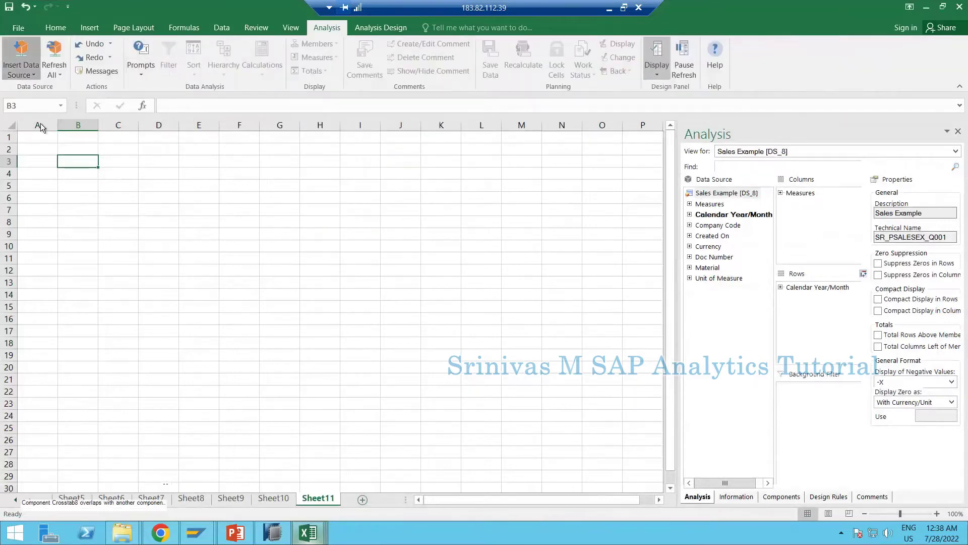
pyautogui.click(20, 60)
pyautogui.click(53, 88)
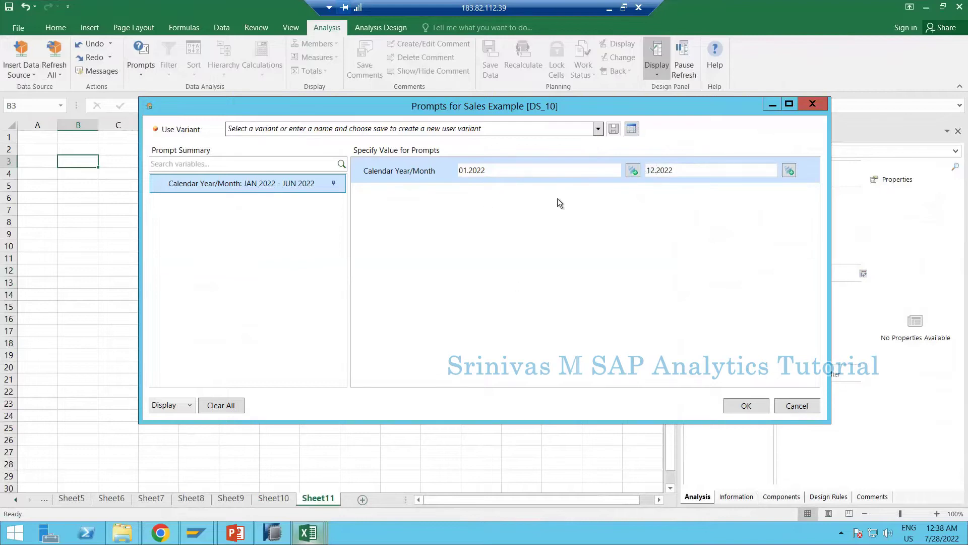
pyautogui.click(745, 405)
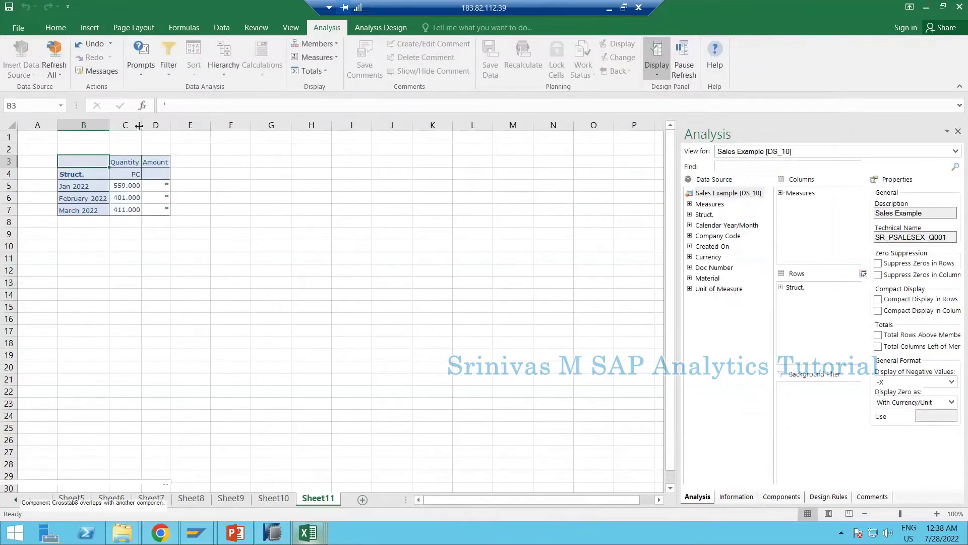
pyautogui.moveTo(139, 125); pyautogui.dragTo(153, 126)
# Step: Examine the Jan, February and March 2022 structure rows in the inserted crosstab
pyautogui.moveTo(254, 540)
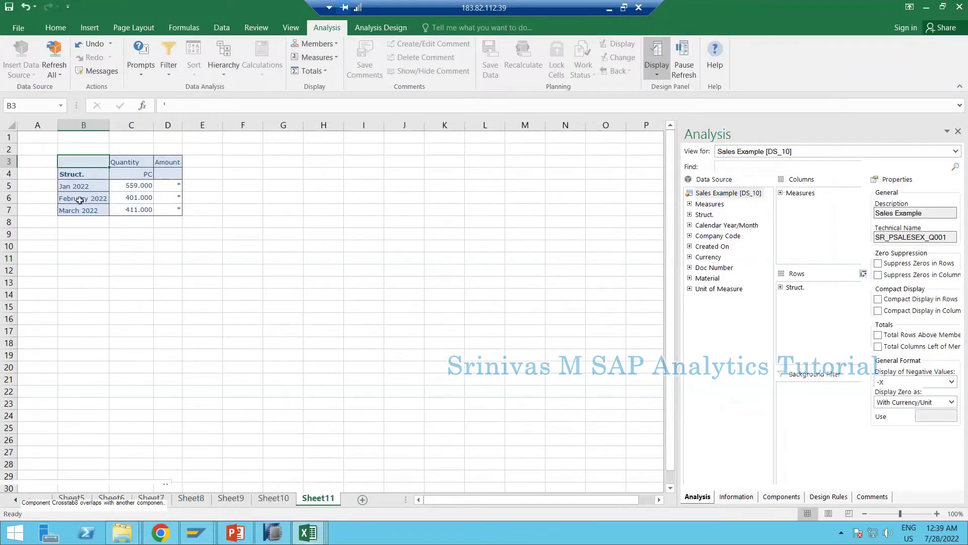
pyautogui.moveTo(80, 188); pyautogui.dragTo(94, 370)
pyautogui.click(78, 258)
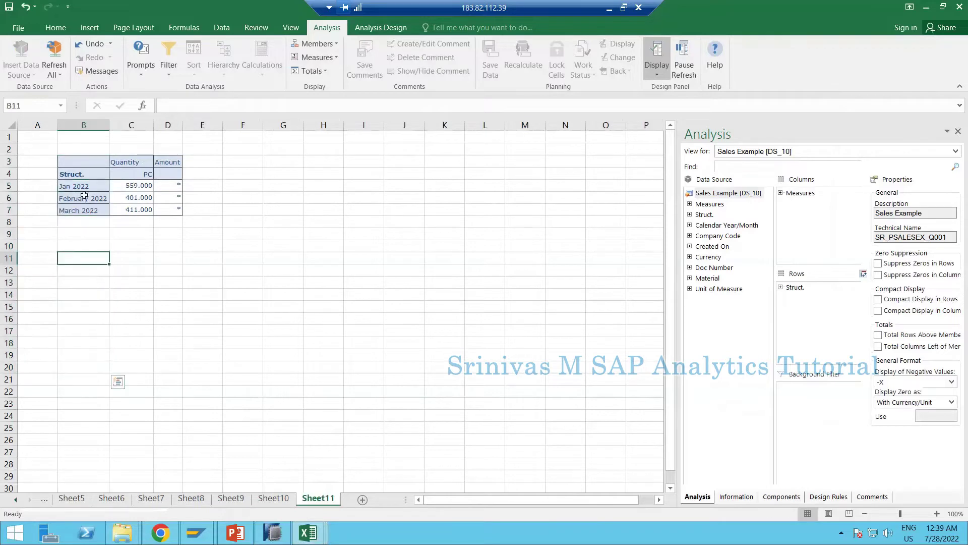
pyautogui.moveTo(83, 185); pyautogui.dragTo(82, 211)
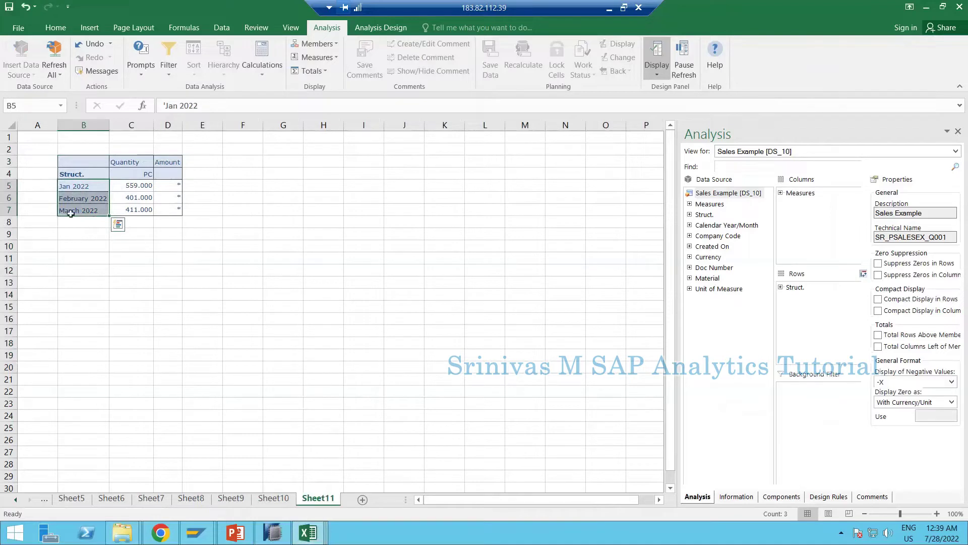
pyautogui.click(73, 185)
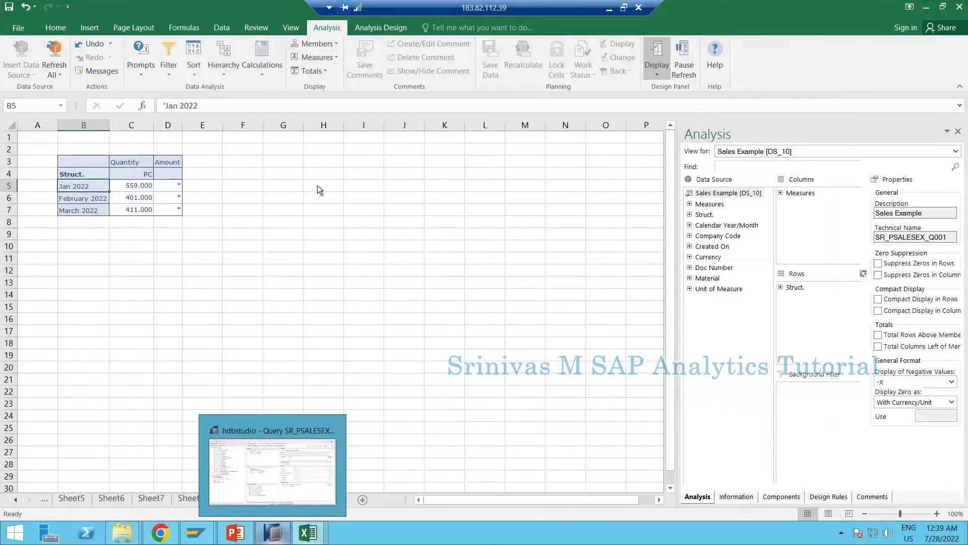
# Step: Switch to SAP HANA Studio, restore it to a smaller window beside the crosstab and select the March 2022 structure member
pyautogui.click(270, 484)
pyautogui.doubleClick(196, 13)
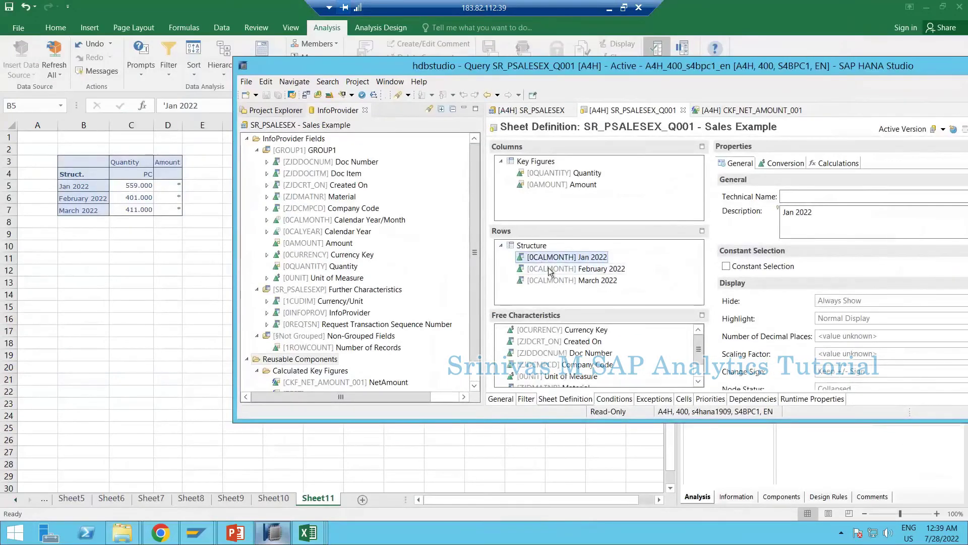
pyautogui.click(548, 281)
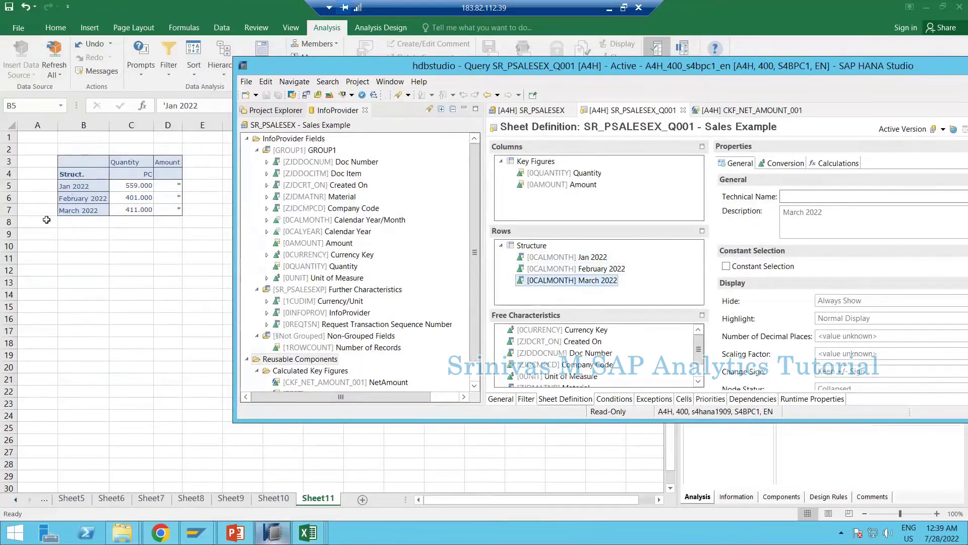
# Step: Return to the Excel crosstab and check the Quantity values for the Jan 2022 and February 2022 rows
pyautogui.click(64, 202)
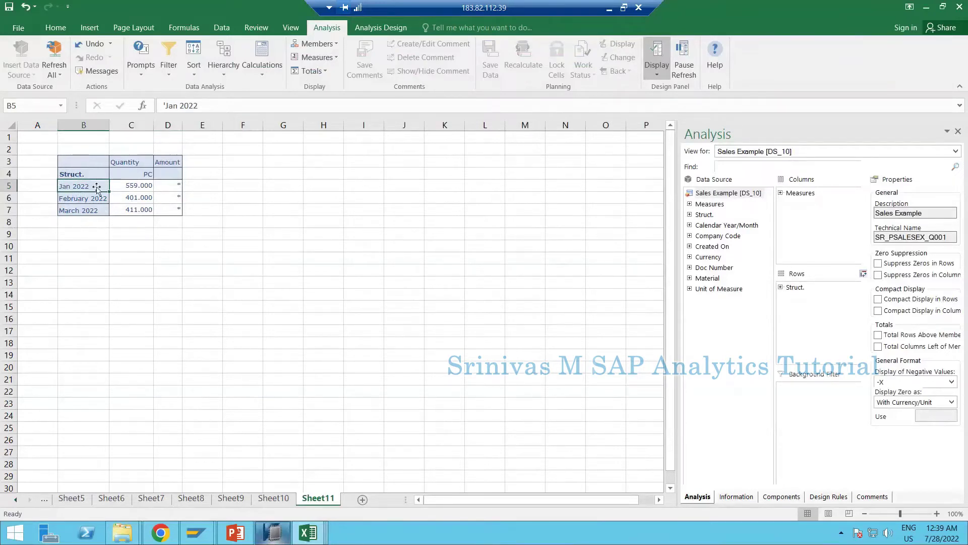
pyautogui.click(131, 185)
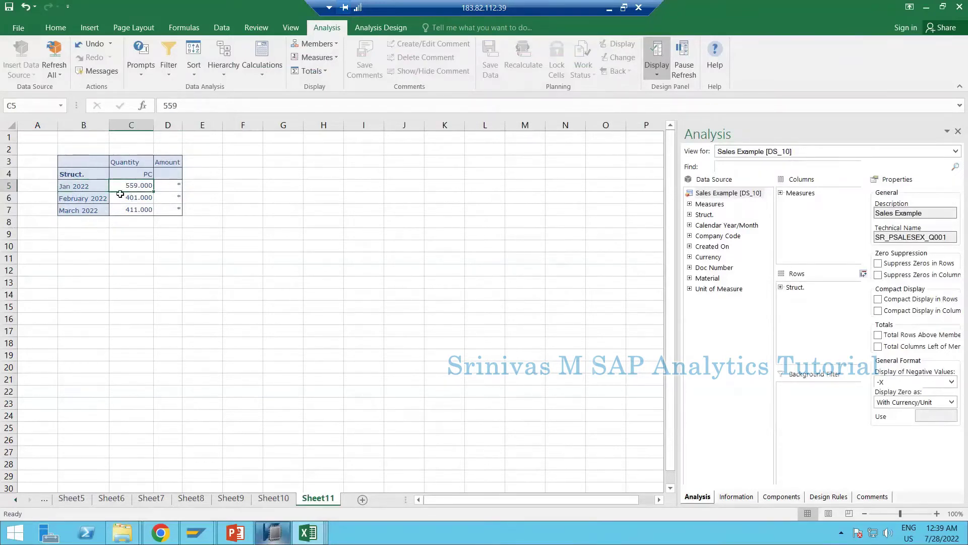
pyautogui.click(65, 200)
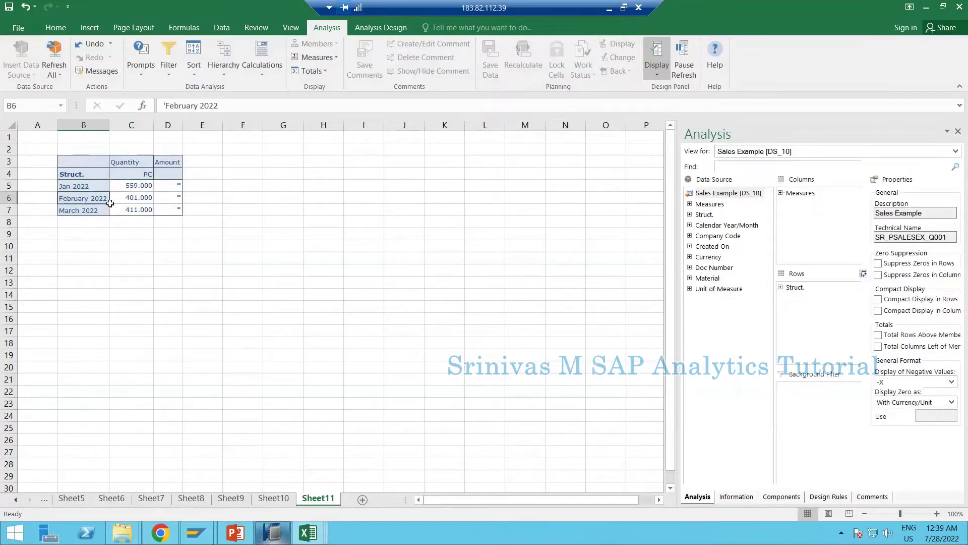
pyautogui.click(137, 199)
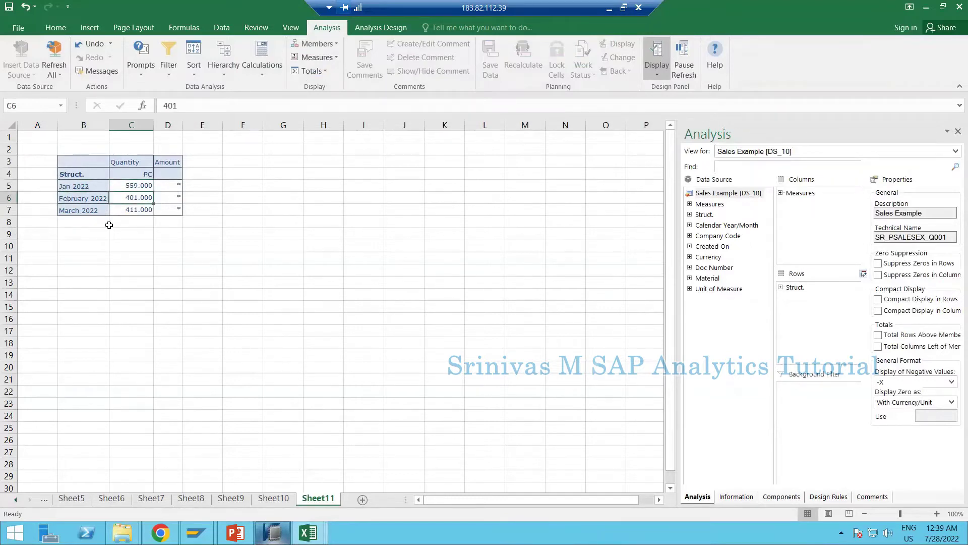
pyautogui.click(134, 188)
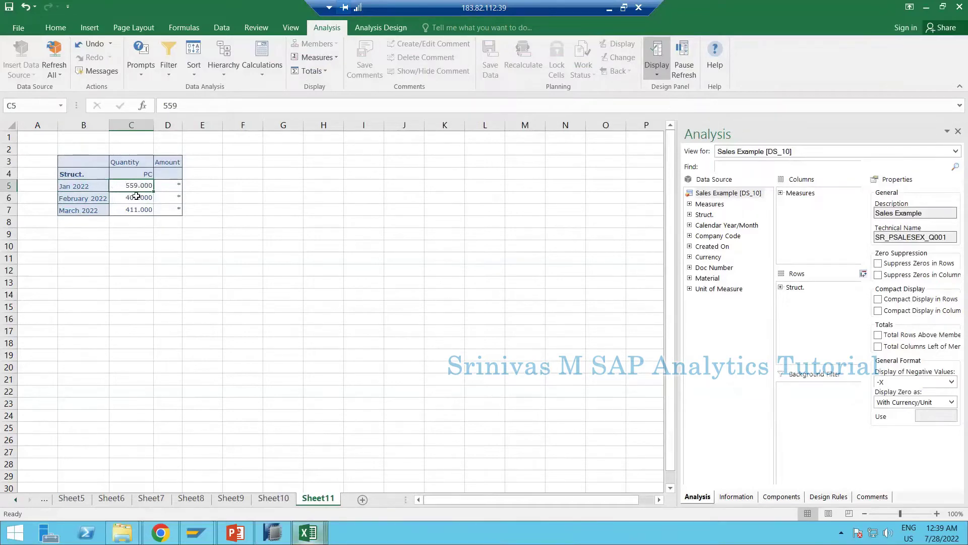
# Step: Switch to SAP HANA Studio, create a new selection in the row structure and add Calendar Year/Month to its details
pyautogui.click(273, 532)
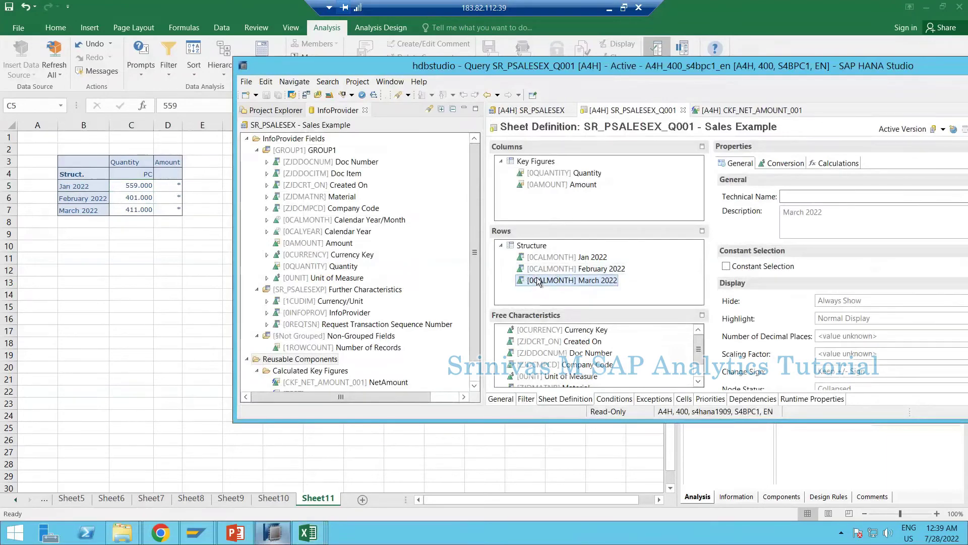
pyautogui.rightClick(535, 245)
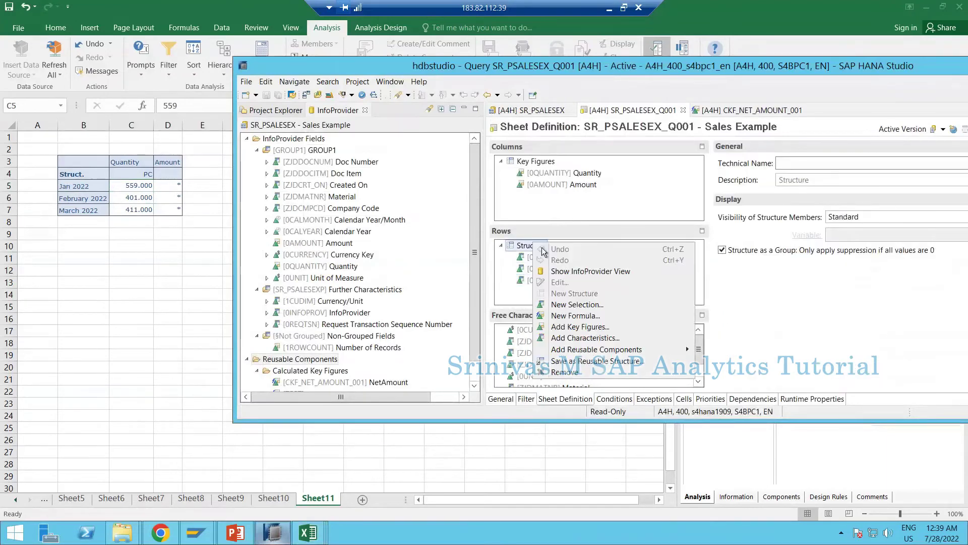
pyautogui.click(576, 305)
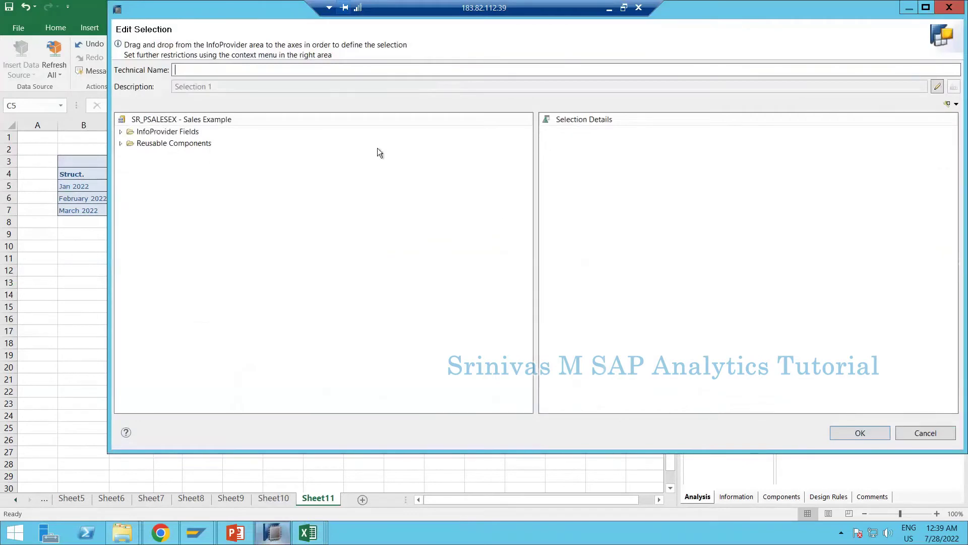
pyautogui.click(121, 132)
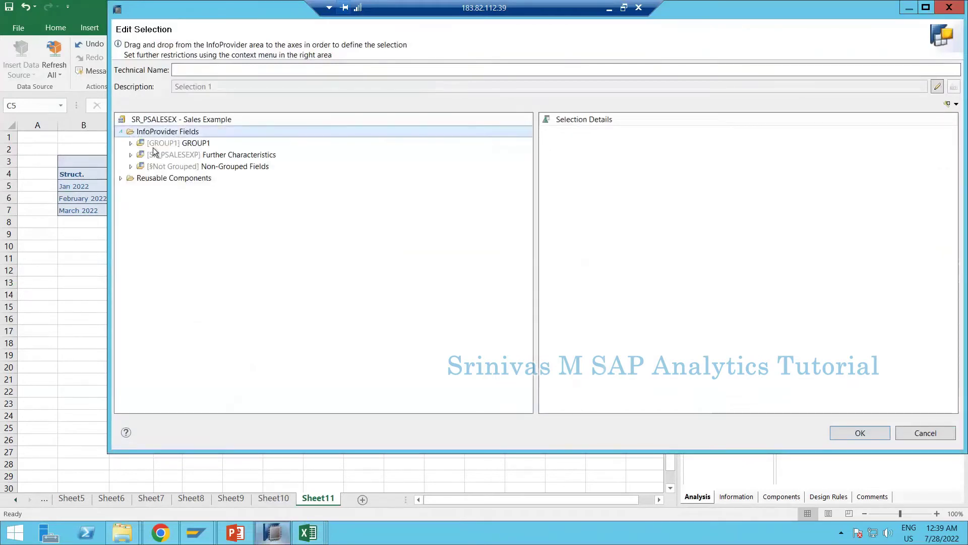
pyautogui.click(131, 144)
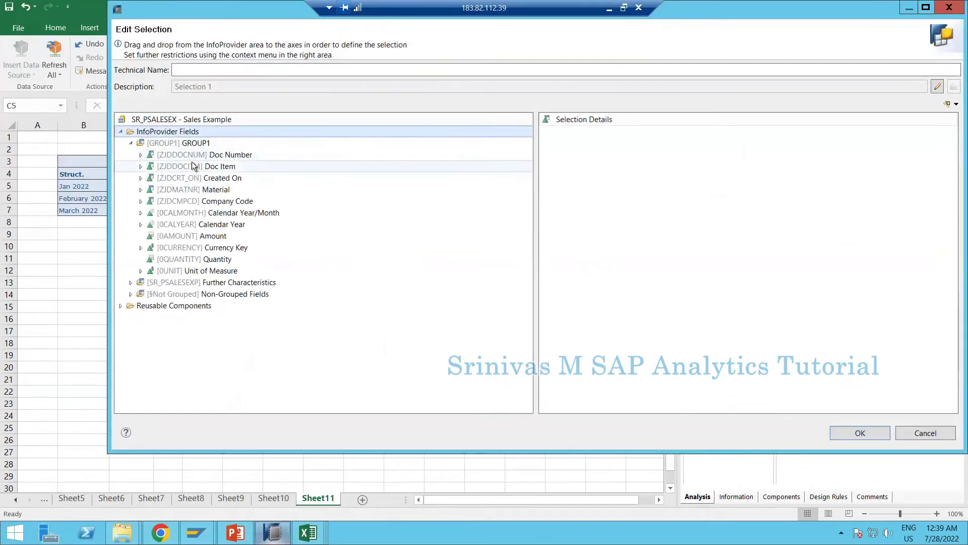
pyautogui.moveTo(187, 212); pyautogui.dragTo(588, 125)
# Step: Restrict the selection's Calendar Year/Month to January 2022 and February 2022, and place the selection below March 2022 in the row structure
pyautogui.rightClick(588, 128)
pyautogui.click(569, 132)
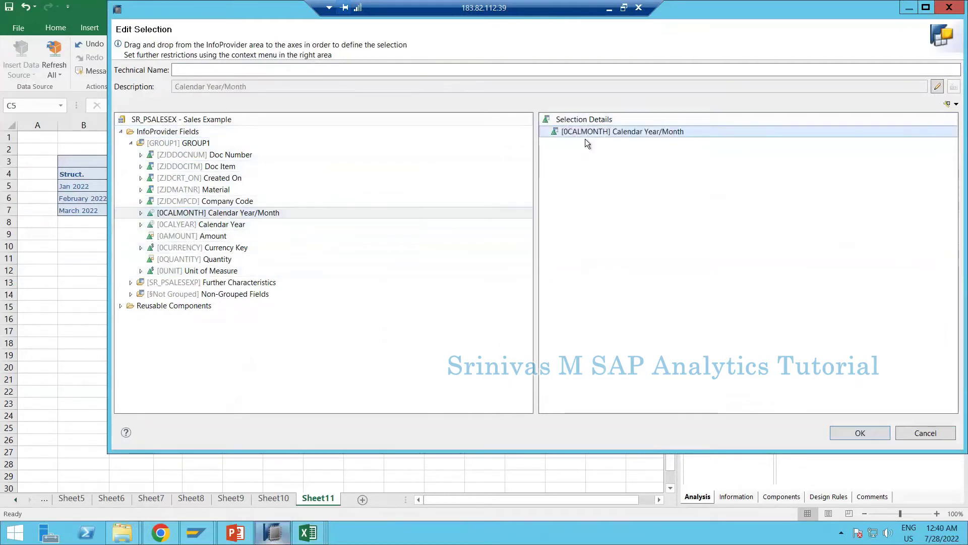
pyautogui.rightClick(568, 129)
pyautogui.click(613, 146)
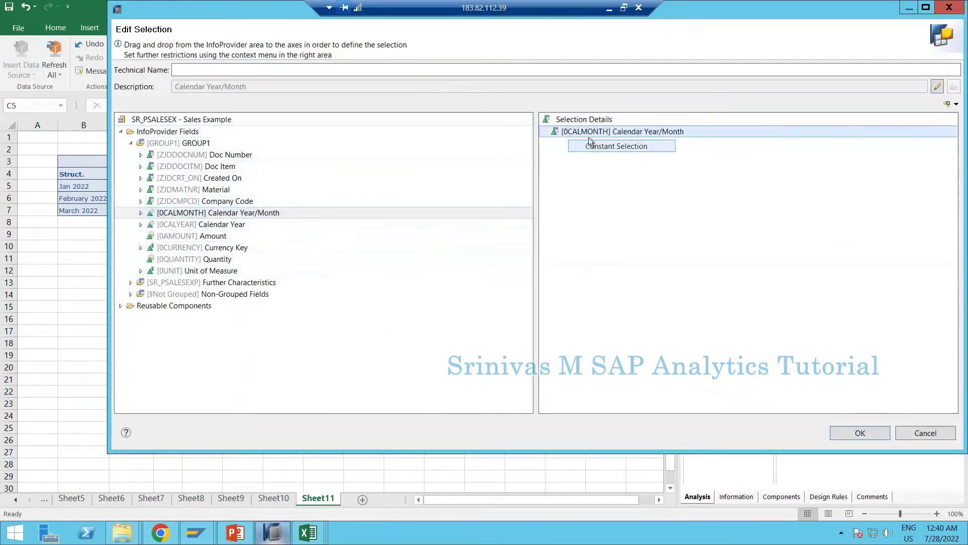
pyautogui.rightClick(616, 134)
pyautogui.click(635, 151)
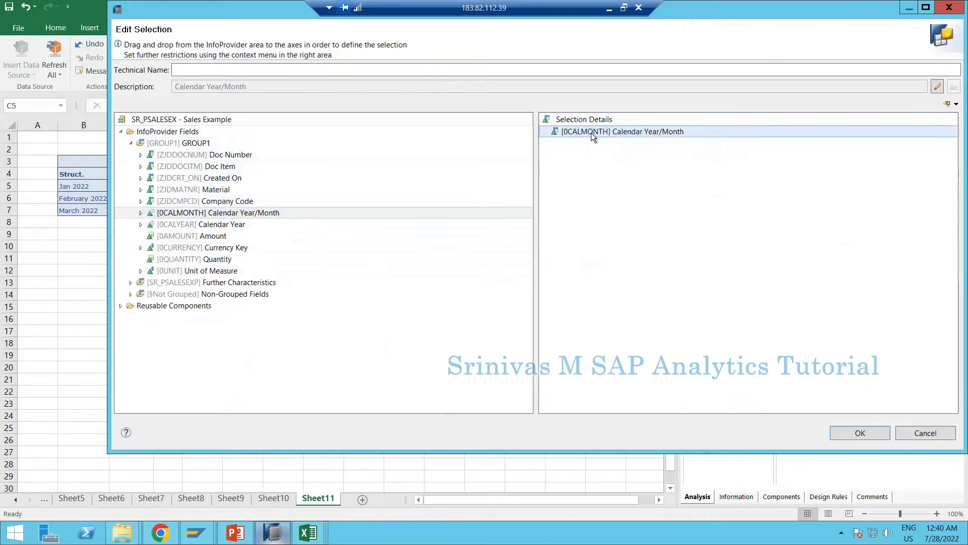
pyautogui.rightClick(593, 136)
pyautogui.click(609, 141)
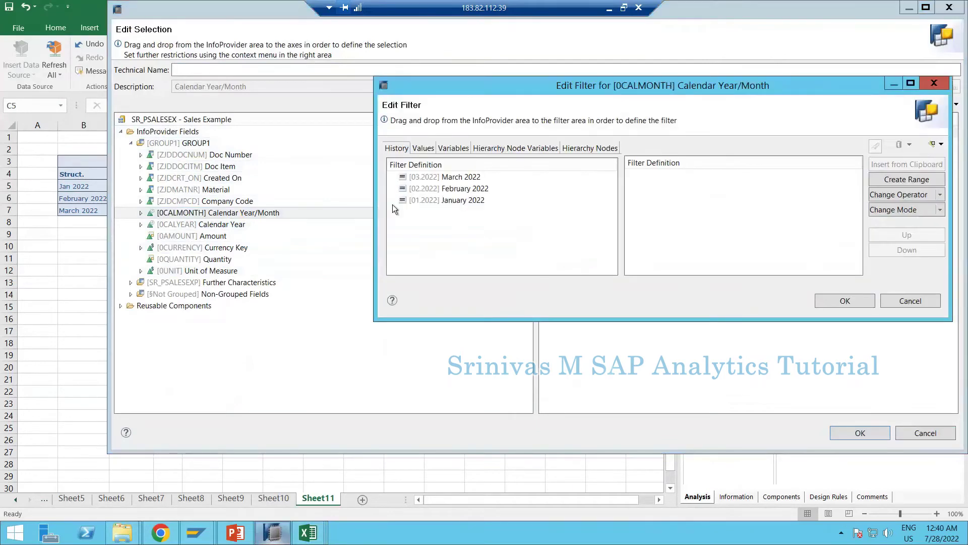
pyautogui.doubleClick(429, 200)
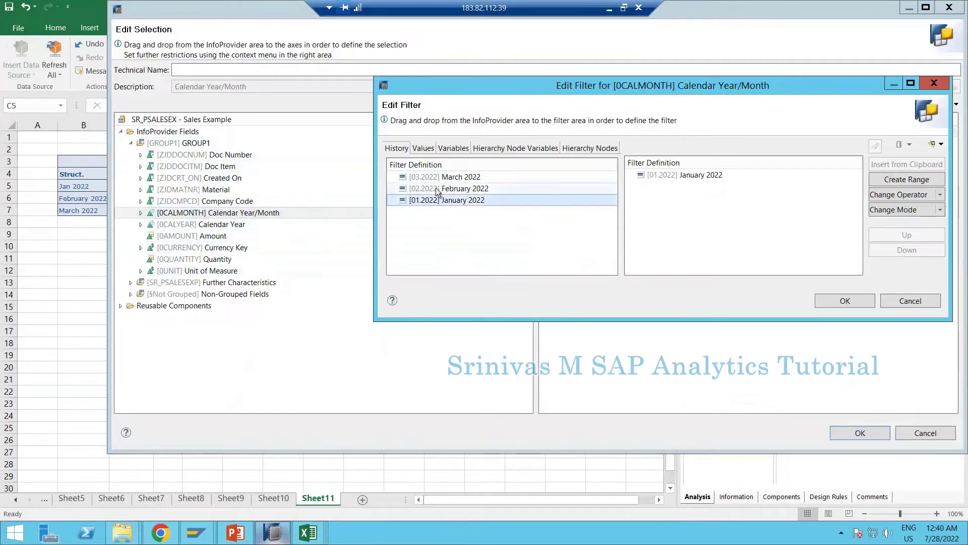
pyautogui.doubleClick(436, 191)
pyautogui.click(830, 299)
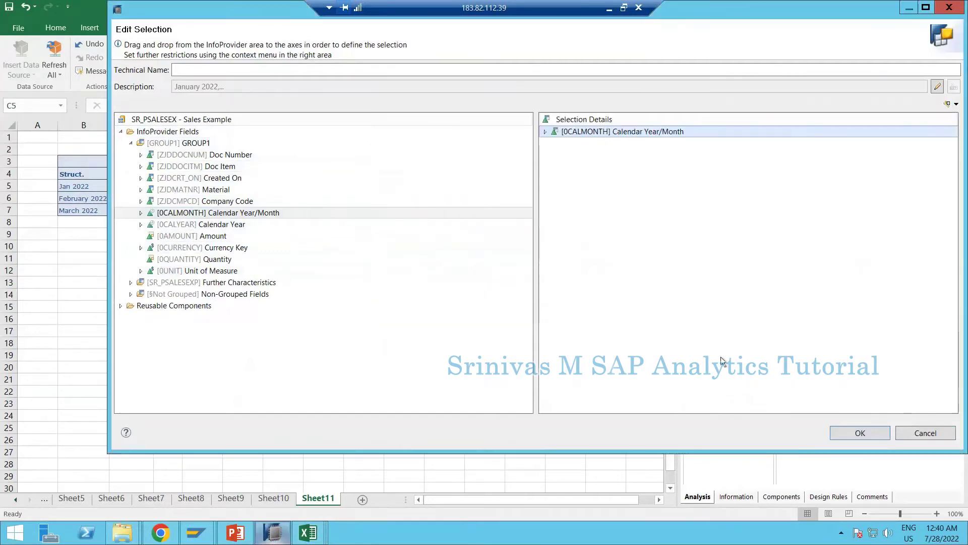
pyautogui.click(843, 432)
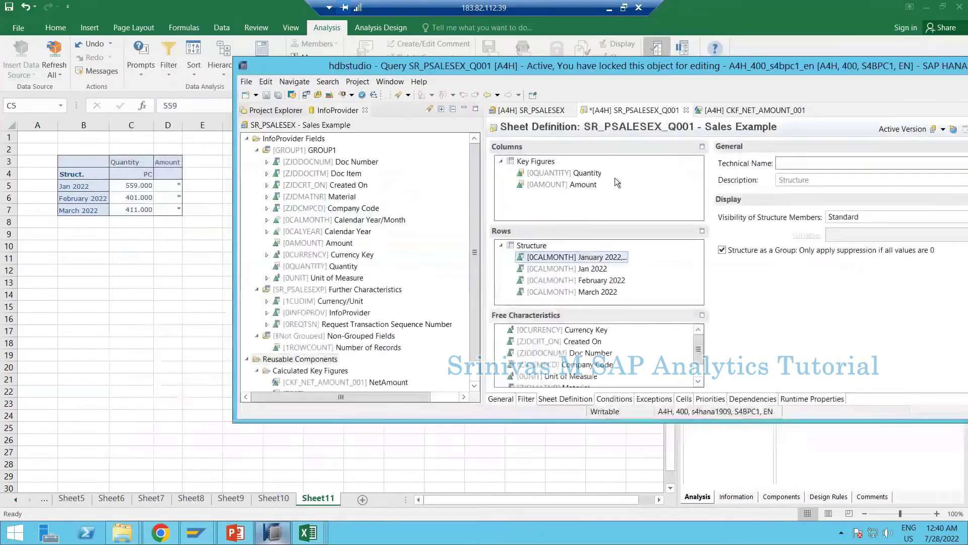
pyautogui.moveTo(552, 260); pyautogui.dragTo(579, 292)
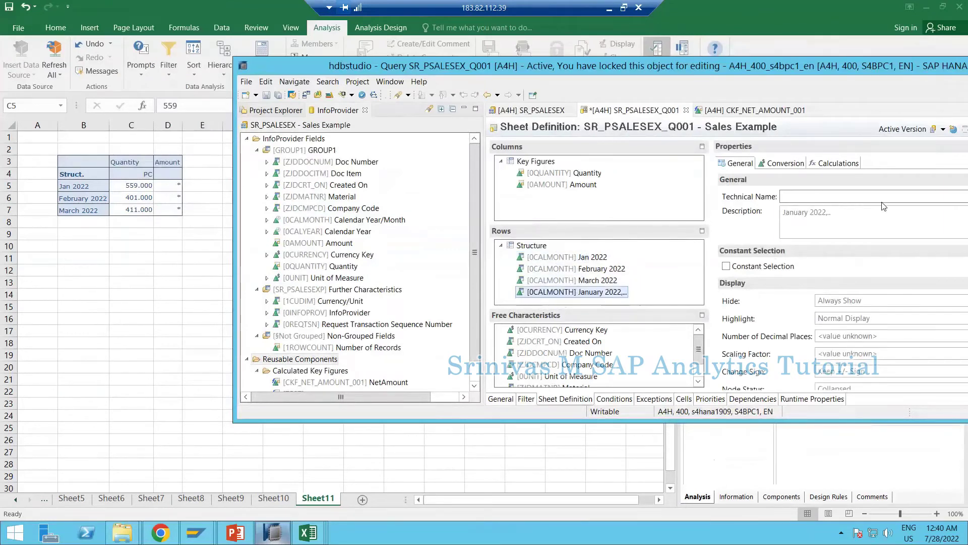
# Step: Set the new selection's description to "Jan & Feb" and save the query
pyautogui.doubleClick(594, 66)
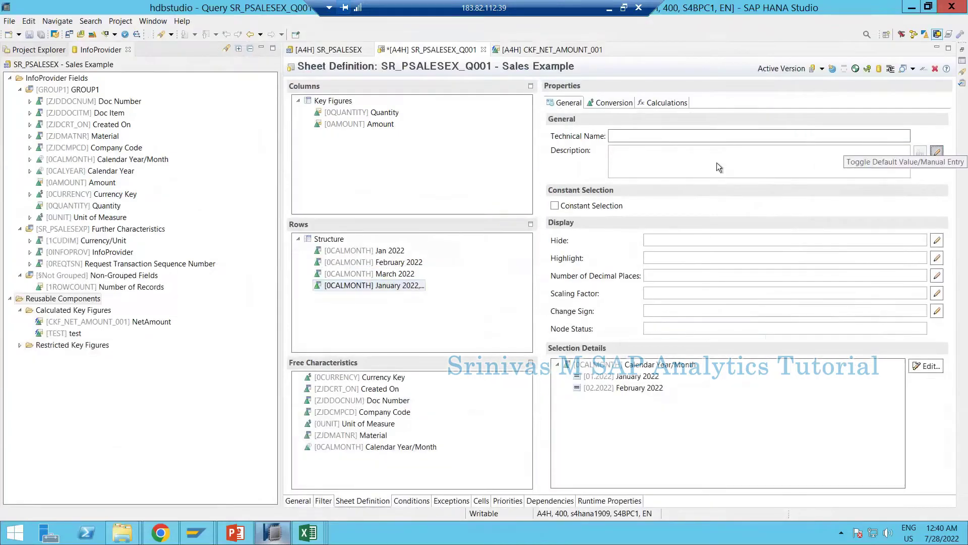
pyautogui.click(937, 153)
pyautogui.hotkey('ctrl', 'shift', 'Left')
pyautogui.hotkey('ctrl', 'shift', 'Left')
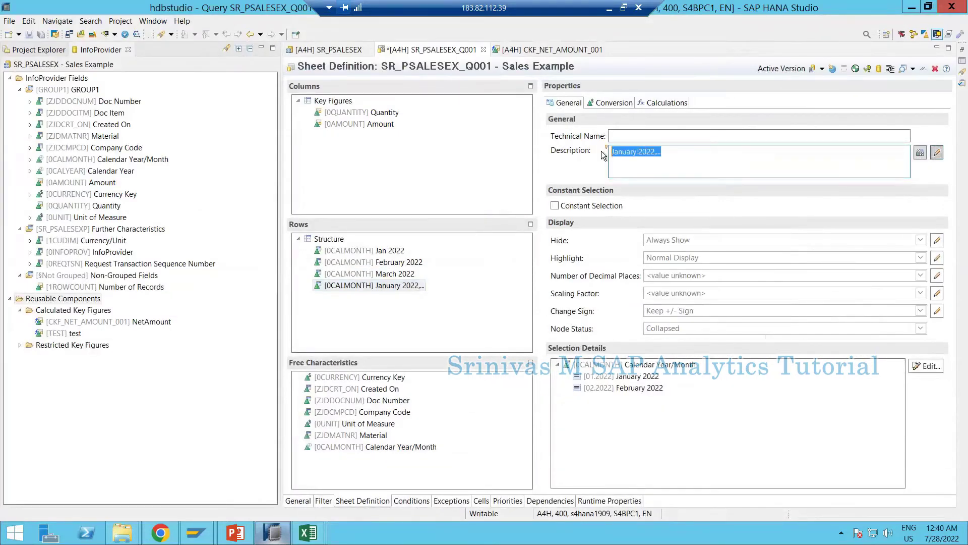
pyautogui.write('Jna ')
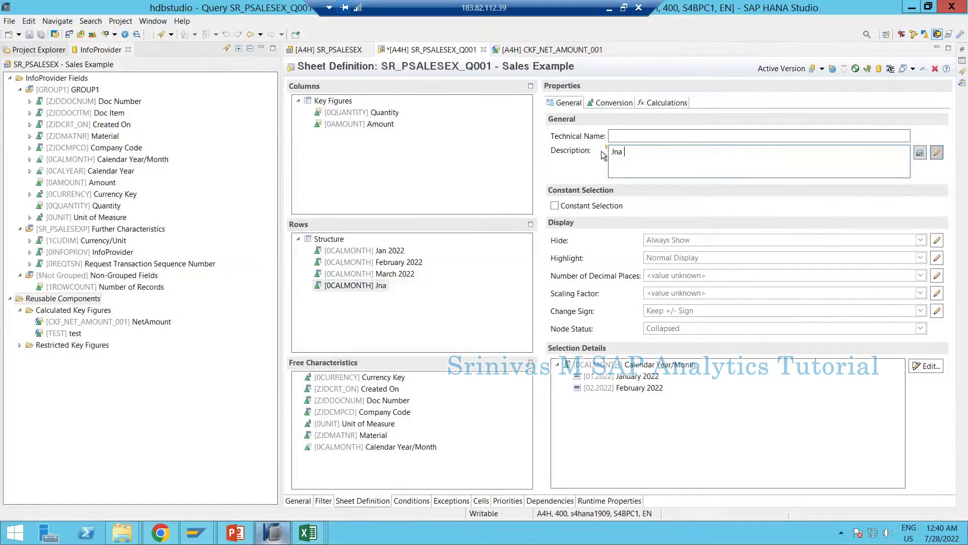
pyautogui.write('n')
pyautogui.press('BackSpace')
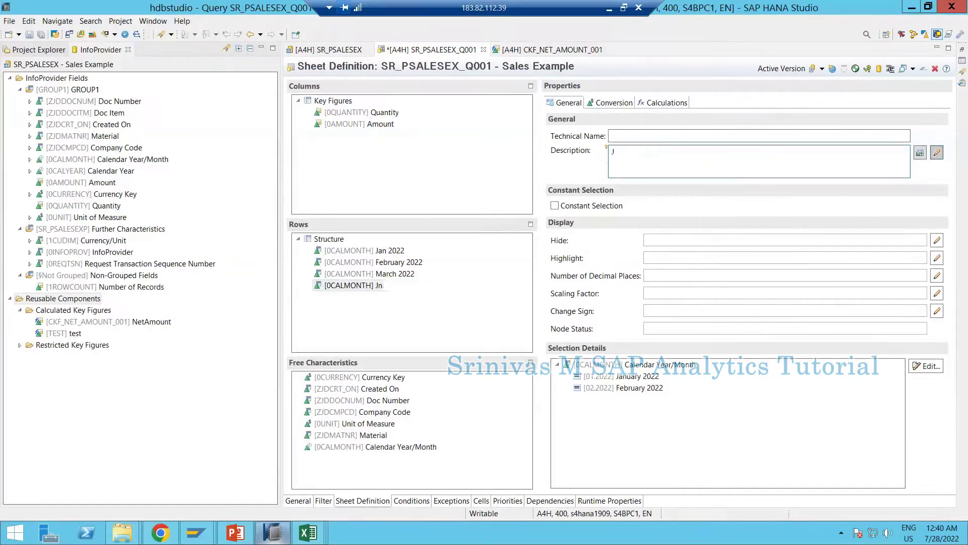
pyautogui.press('BackSpace')
pyautogui.press('BackSpace')
pyautogui.write('an & Feb')
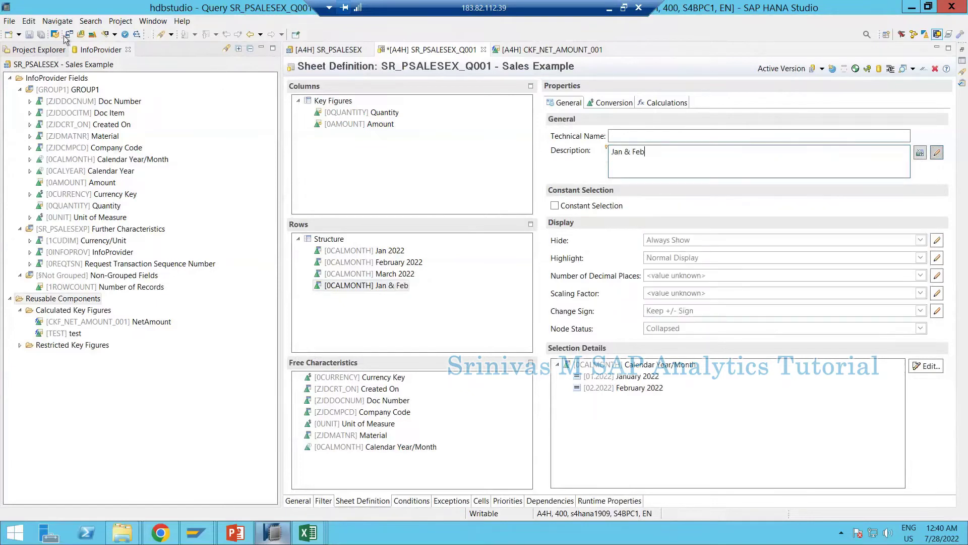
pyautogui.click(33, 37)
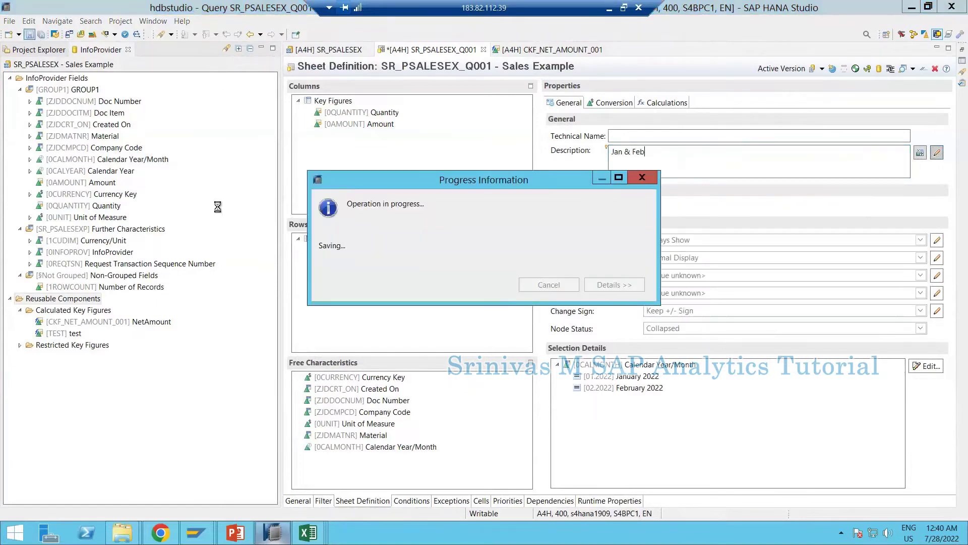
# Step: Switch to the Book1 workbook in Excel and insert the Sales Example query at B12 with Calendar Year/Month from 01.2022 to 12.2022
pyautogui.click(309, 535)
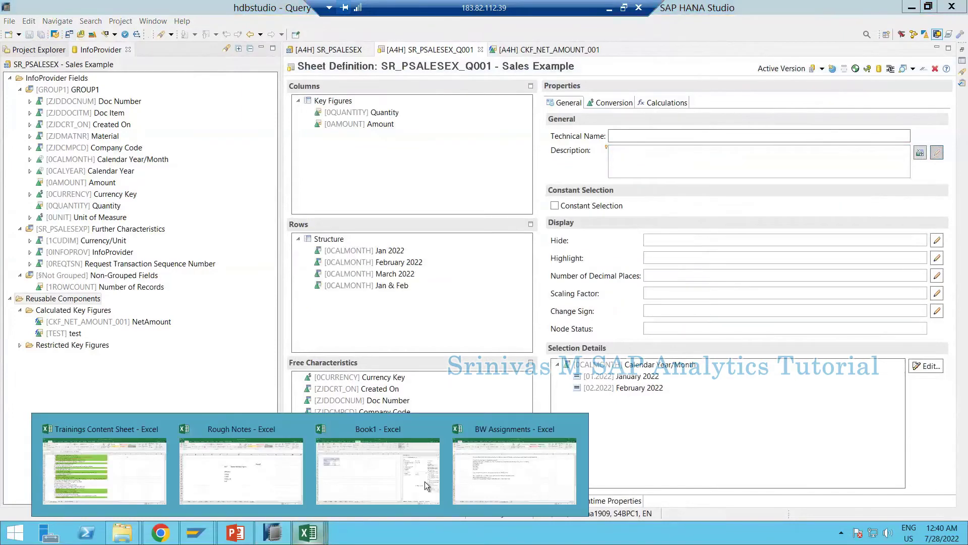
pyautogui.click(386, 485)
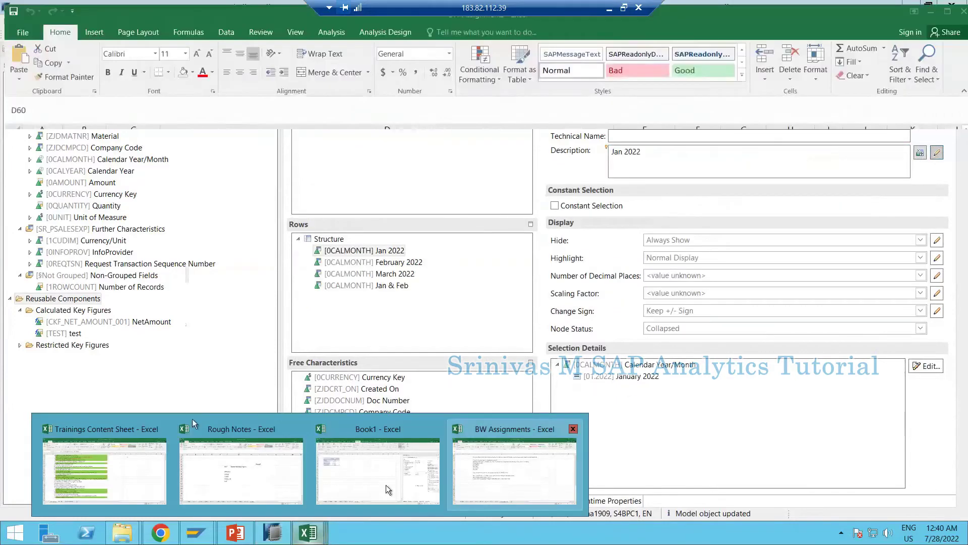
pyautogui.click(98, 264)
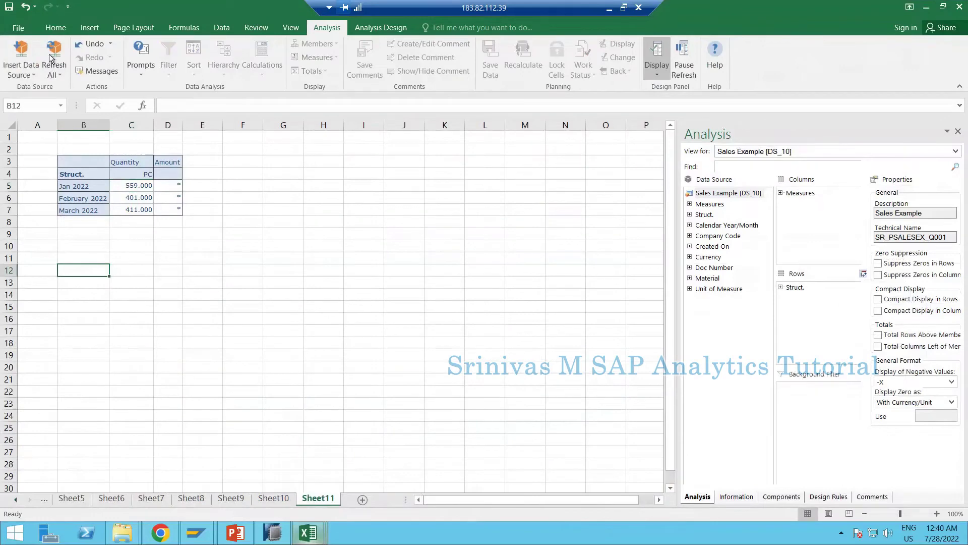
pyautogui.click(21, 70)
pyautogui.click(42, 88)
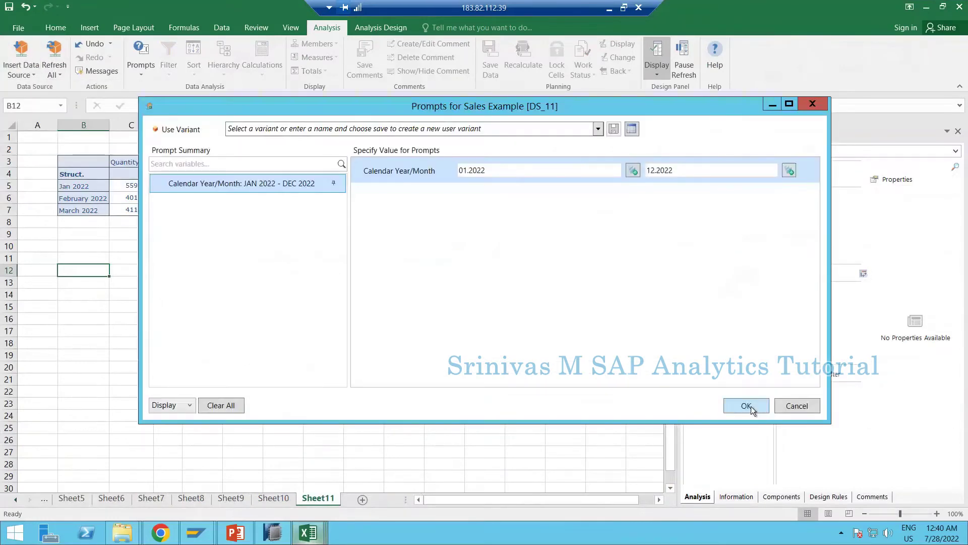
pyautogui.click(746, 406)
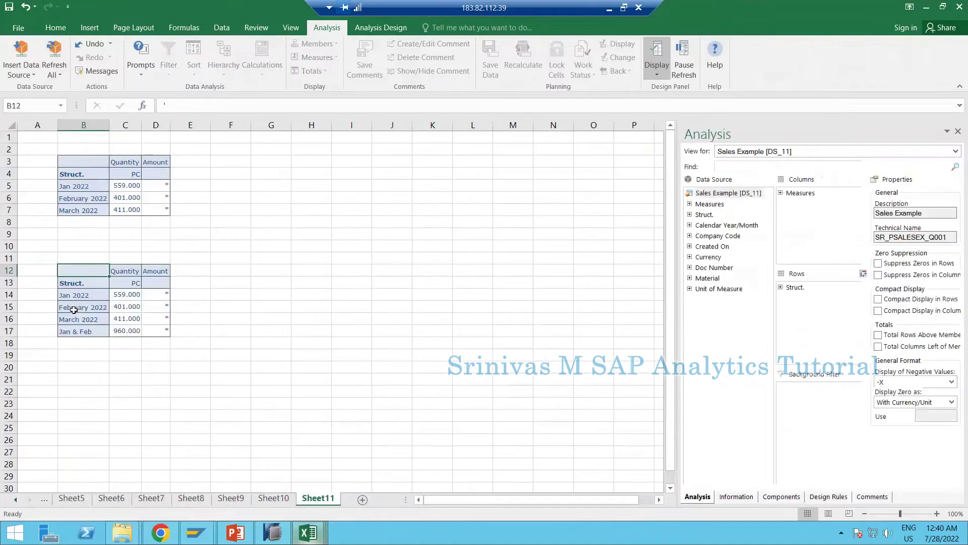
# Step: Compare the Jan & Feb row's Quantity with the combined Jan 2022 and February 2022 quantities in the lower crosstab
pyautogui.click(81, 331)
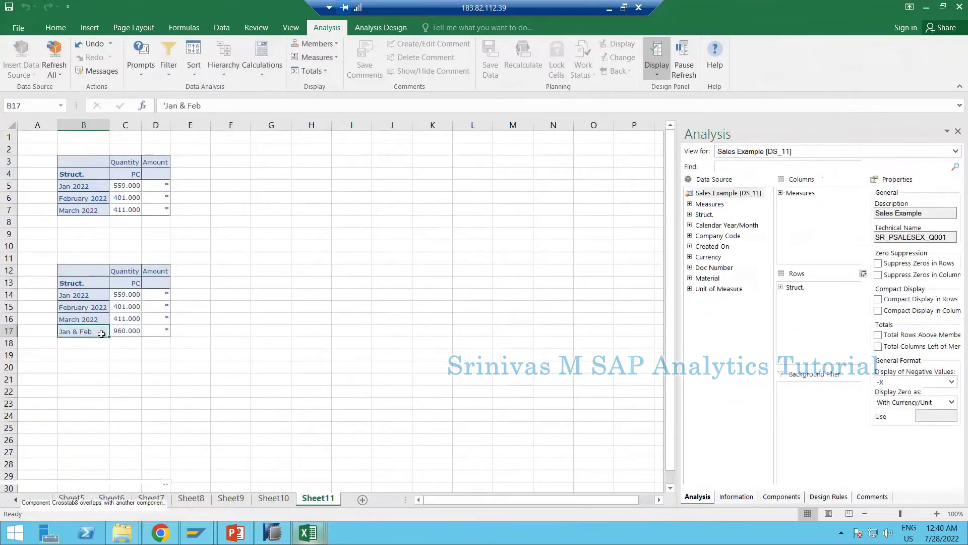
pyautogui.click(123, 331)
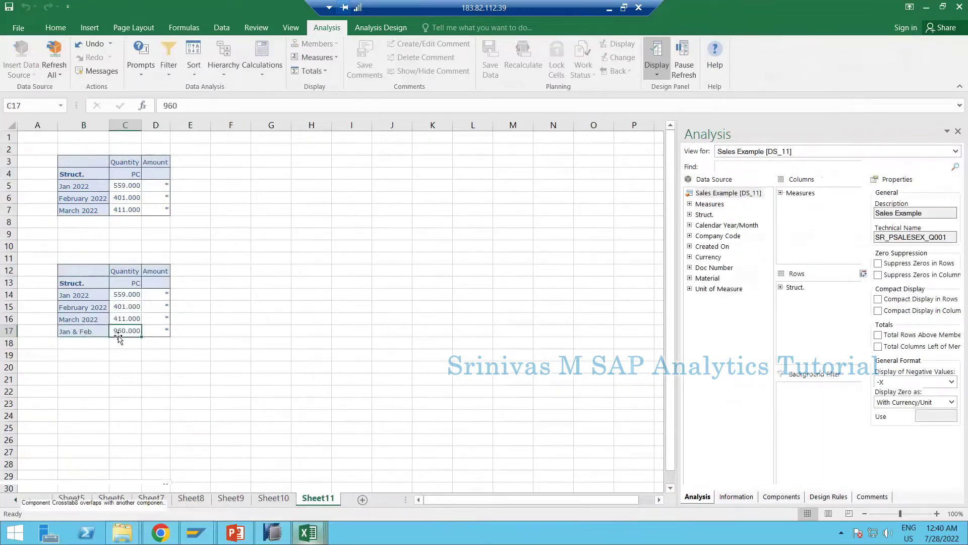
pyautogui.click(64, 334)
pyautogui.click(9, 331)
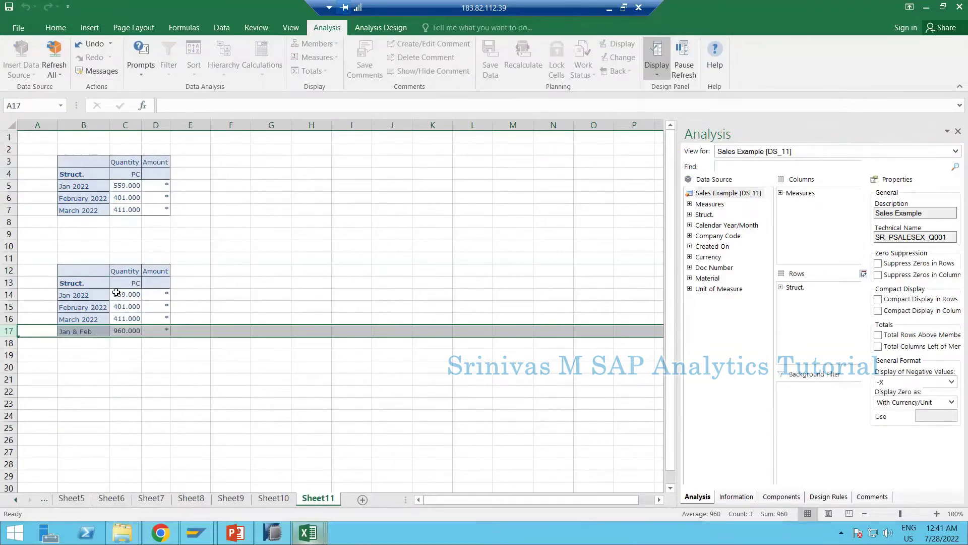
pyautogui.moveTo(116, 293); pyautogui.dragTo(126, 306)
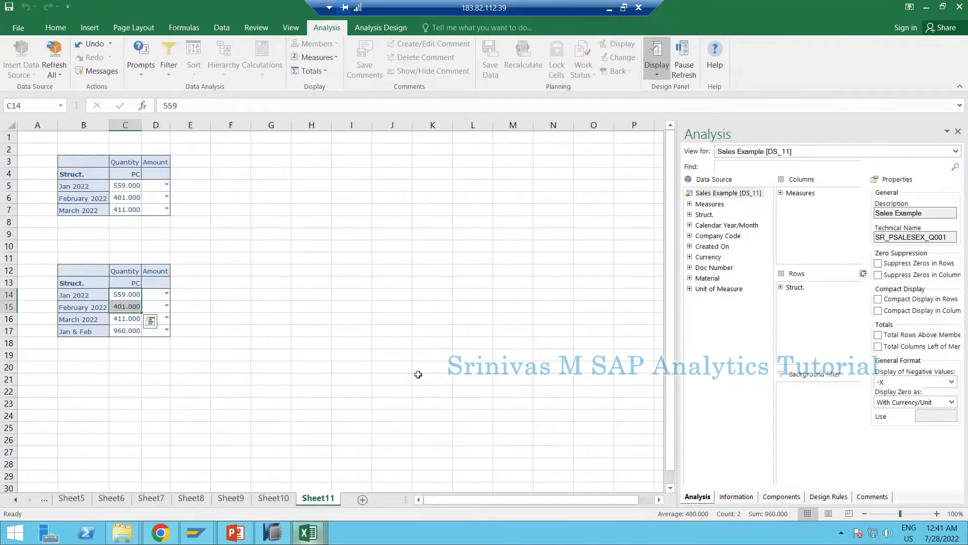
pyautogui.click(127, 333)
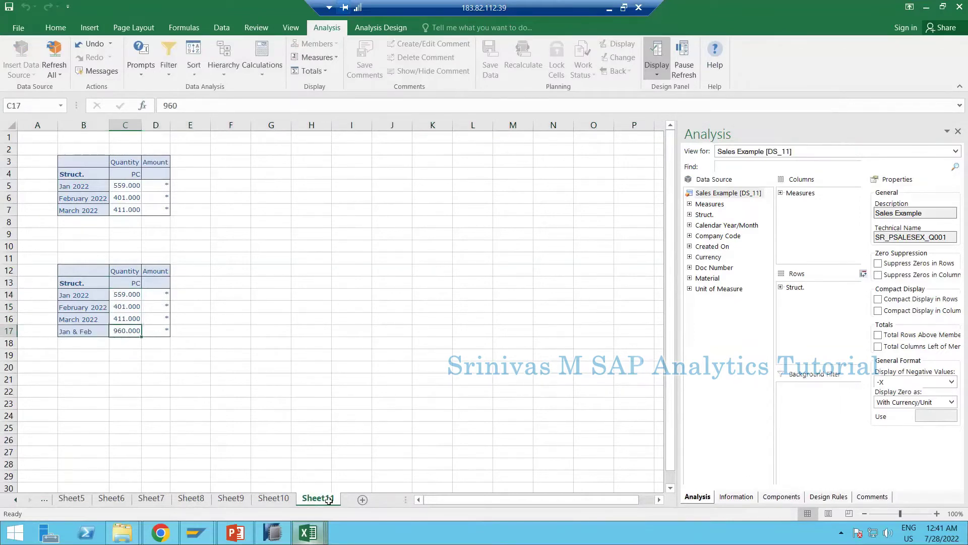
pyautogui.click(8, 331)
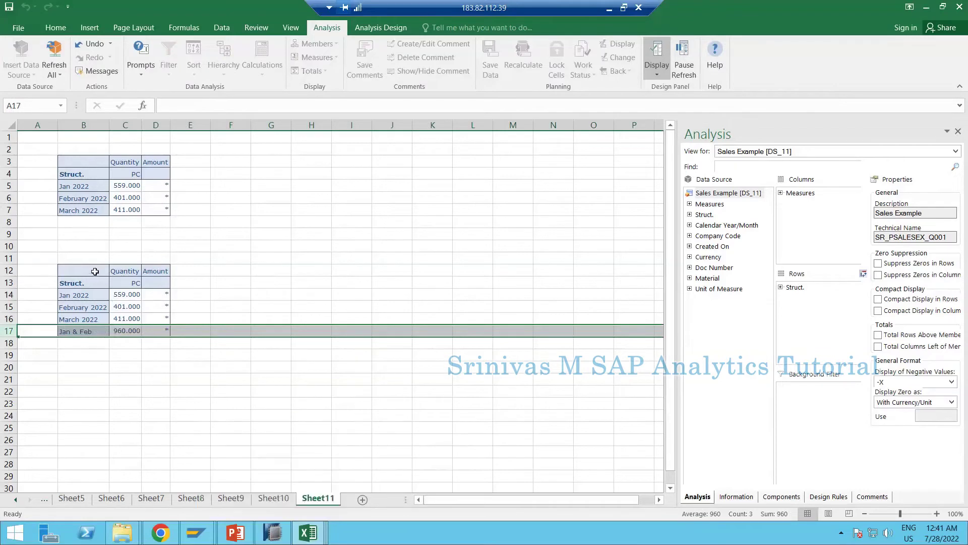
pyautogui.moveTo(95, 272); pyautogui.dragTo(160, 345)
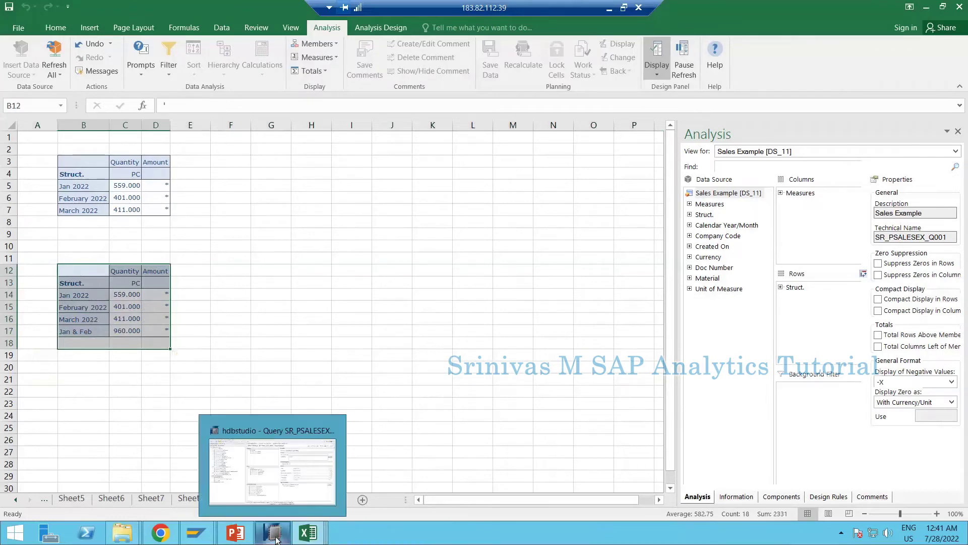
# Step: Check the row structure in SAP HANA Studio, and return to Excel to examine the Jan 2022 row of the lower crosstab
pyautogui.hotkey('alt', 'Tab')
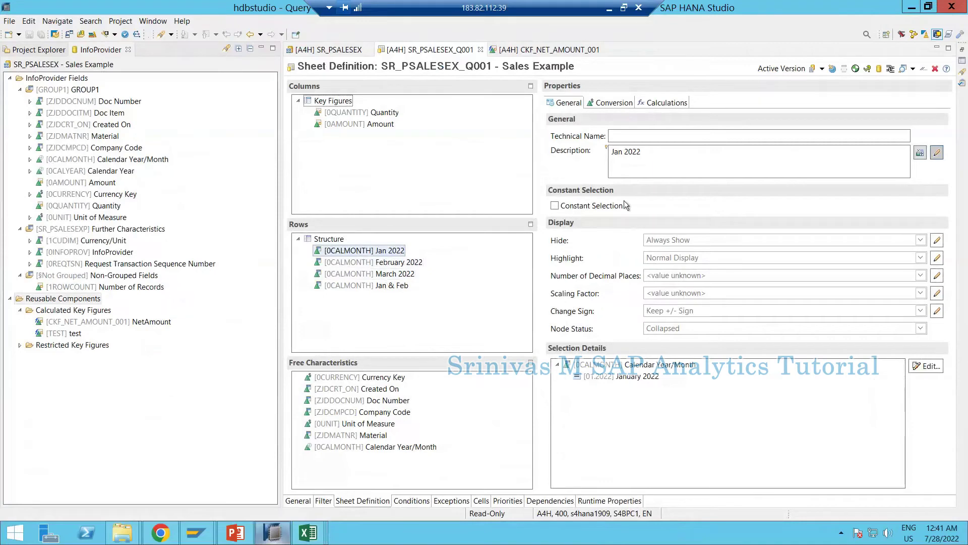
pyautogui.click(912, 8)
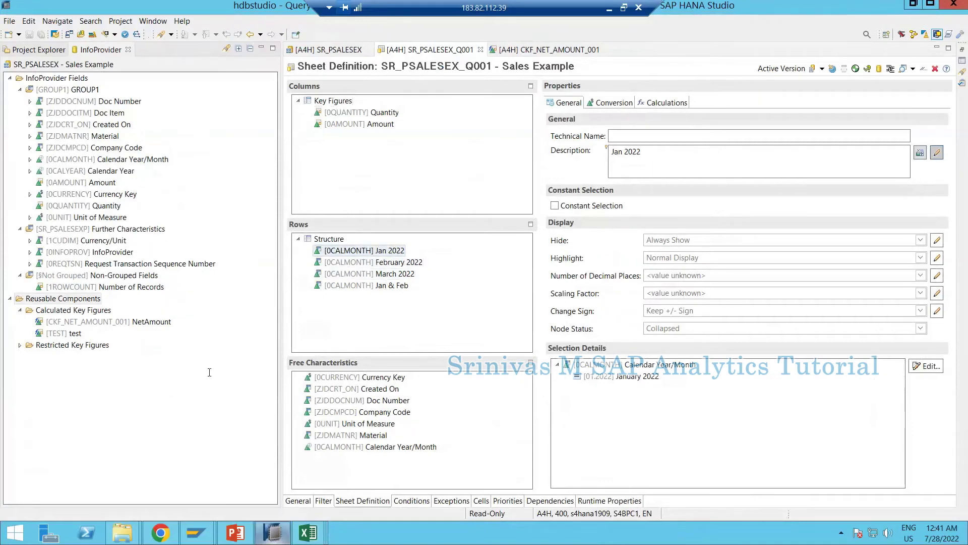
pyautogui.click(11, 296)
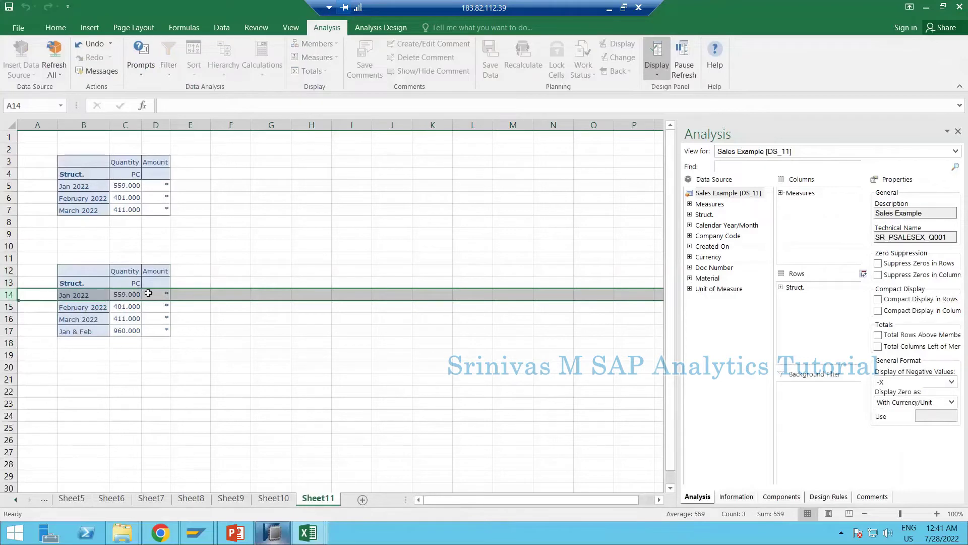
pyautogui.click(76, 296)
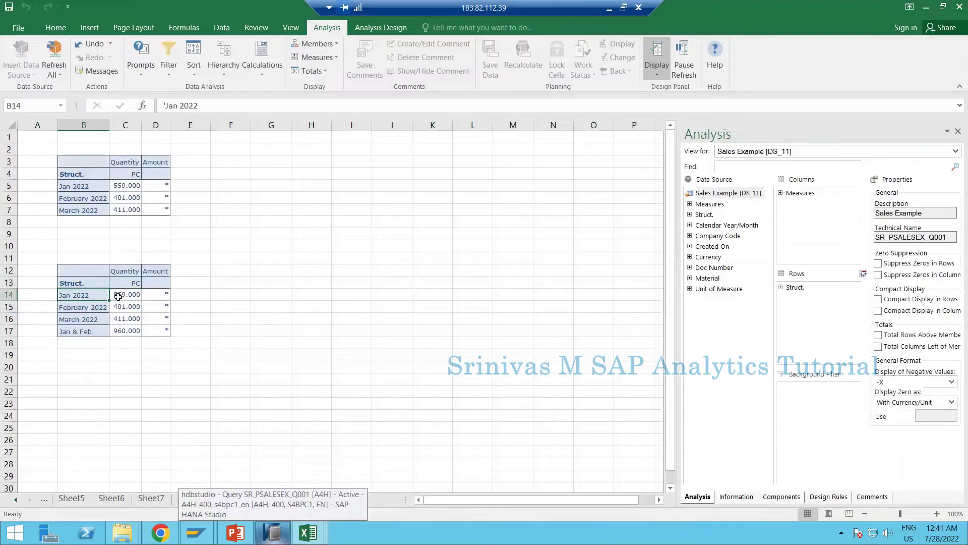
# Step: Switch to SAP HANA Studio and add Company Code to the Jan 2022 selection's details
pyautogui.click(273, 532)
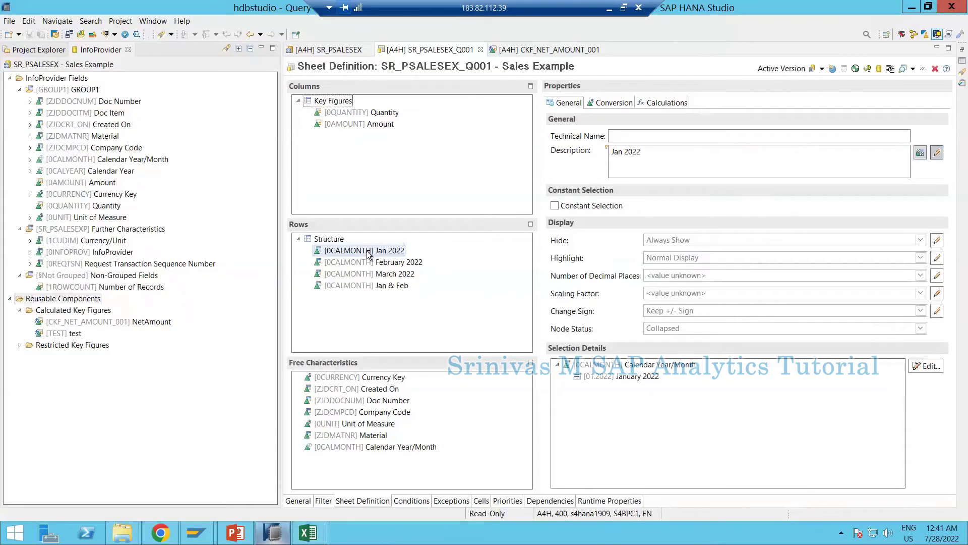
pyautogui.doubleClick(368, 252)
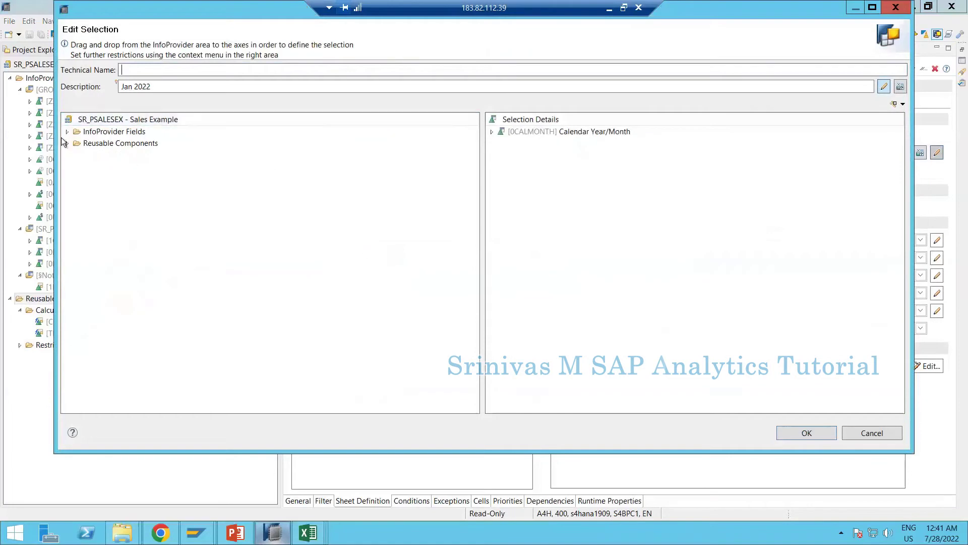
pyautogui.doubleClick(114, 132)
pyautogui.click(77, 143)
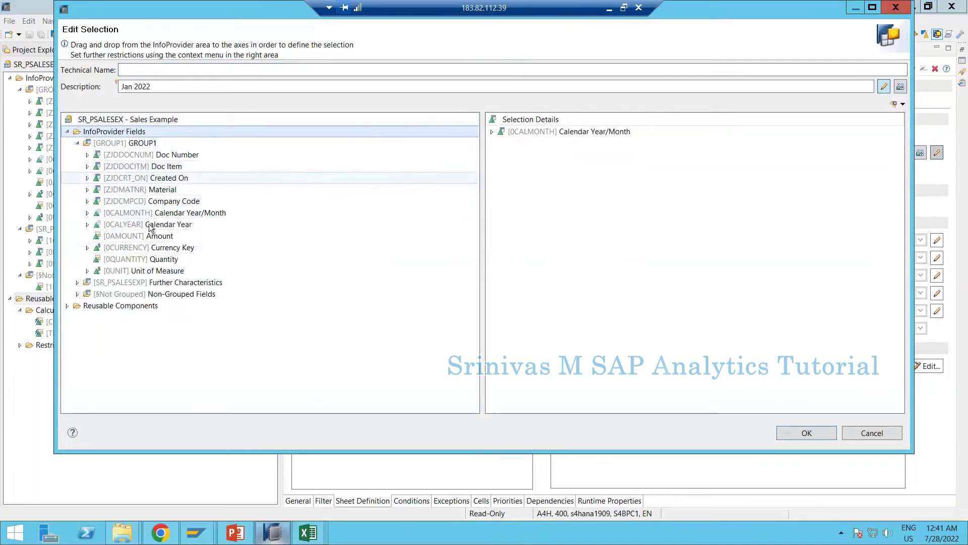
pyautogui.moveTo(151, 201); pyautogui.dragTo(525, 168)
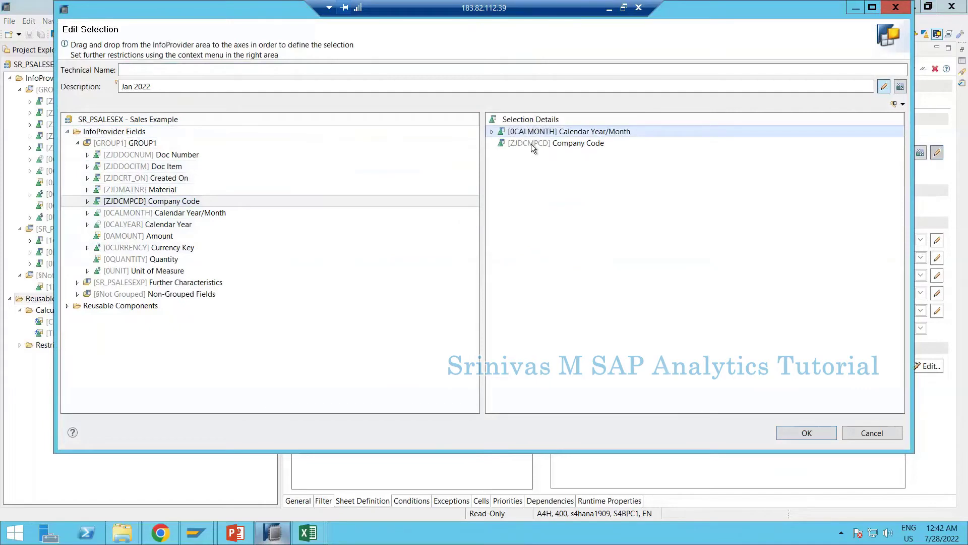
# Step: Restrict the Company Code in the Jan 2022 selection to U001, confirm the selection and save the query
pyautogui.rightClick(535, 144)
pyautogui.click(554, 148)
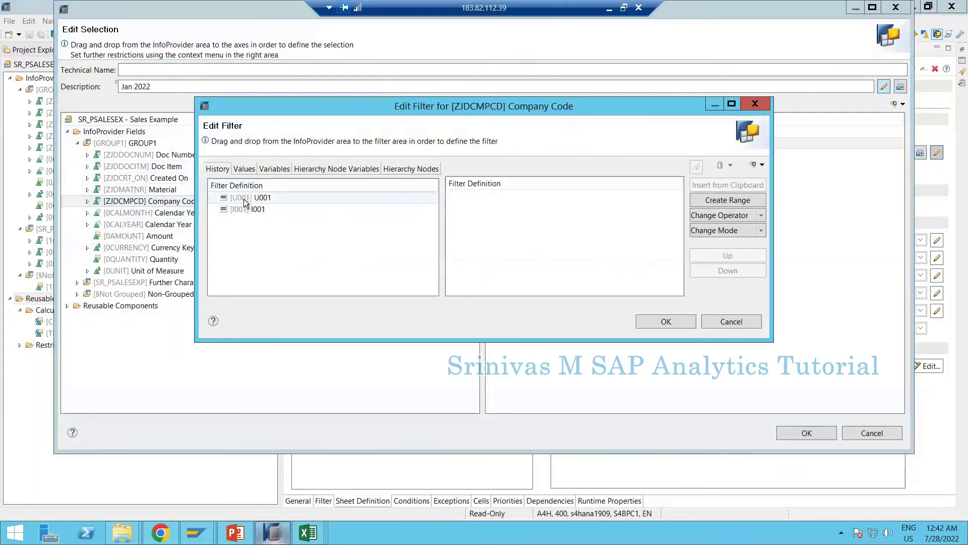
pyautogui.doubleClick(244, 199)
pyautogui.click(666, 321)
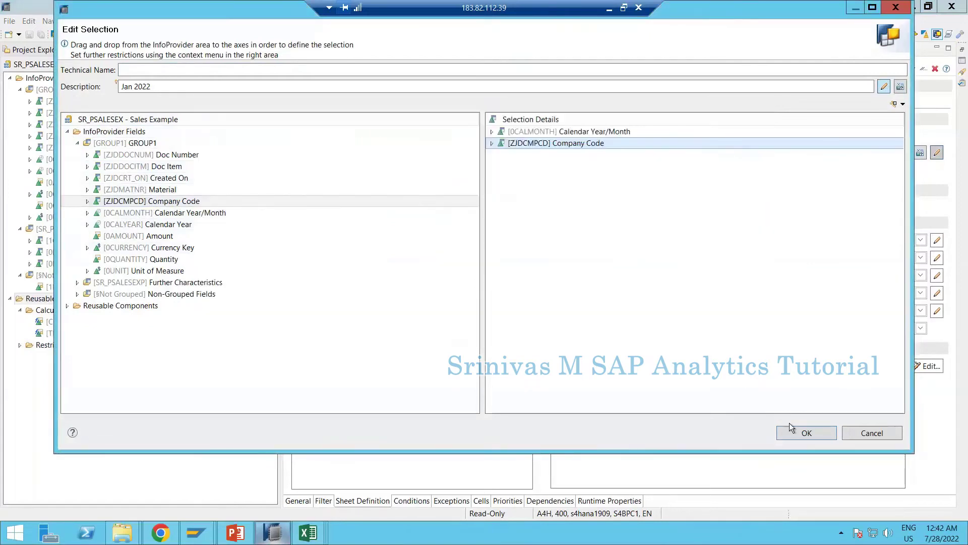
pyautogui.press('Return')
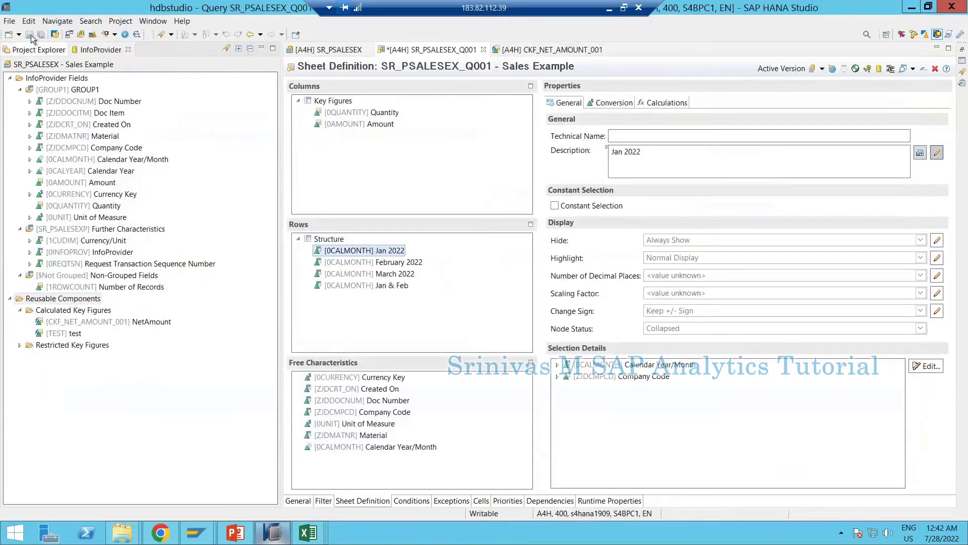
pyautogui.hotkey('ctrl', 's')
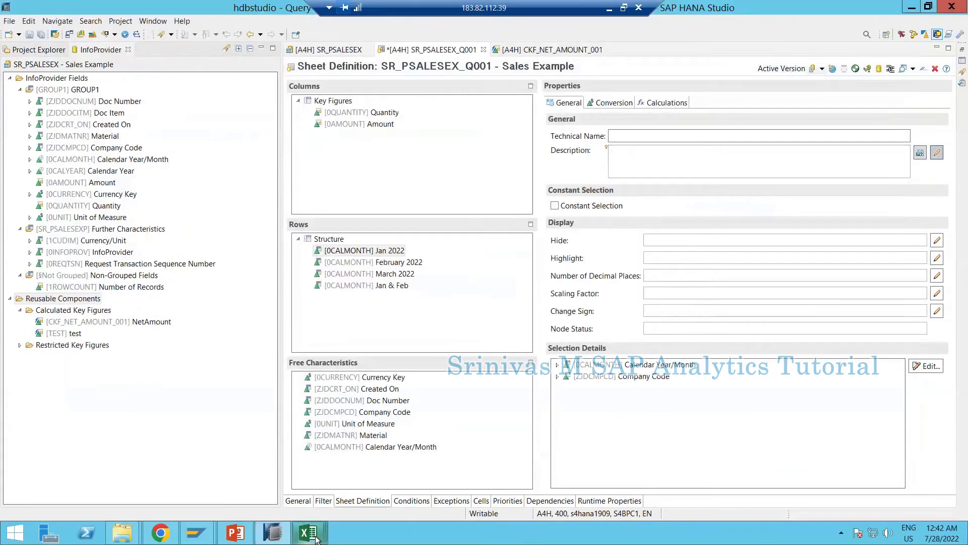
# Step: Switch to the Excel workbook and insert the Sales Example query at I12 with Calendar Year/Month from 01.2022 to 12.2022
pyautogui.moveTo(308, 533)
pyautogui.click(340, 485)
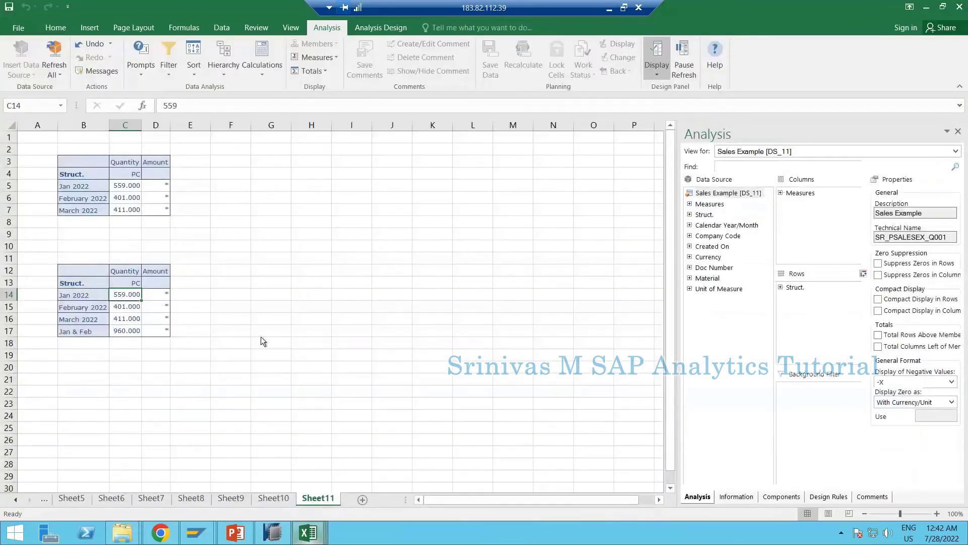
pyautogui.click(219, 272)
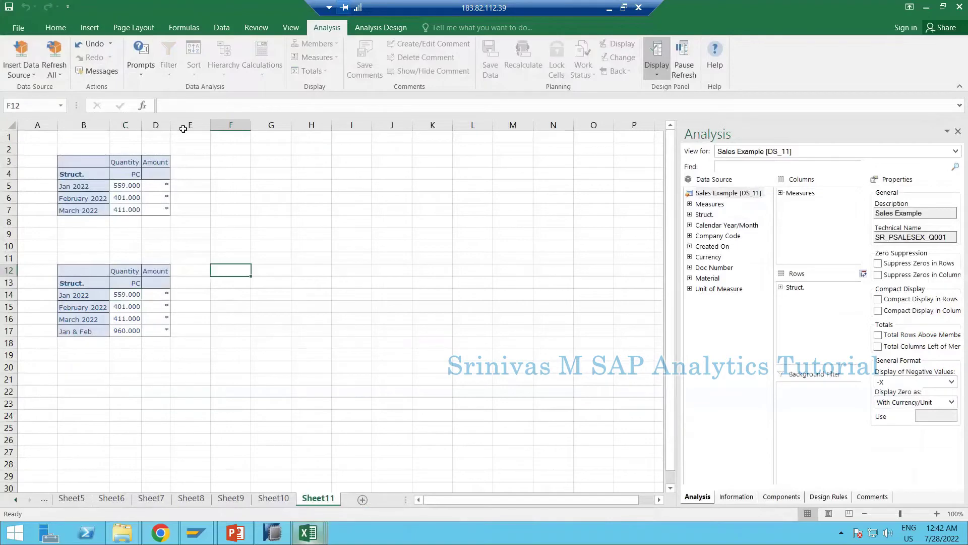
pyautogui.click(348, 274)
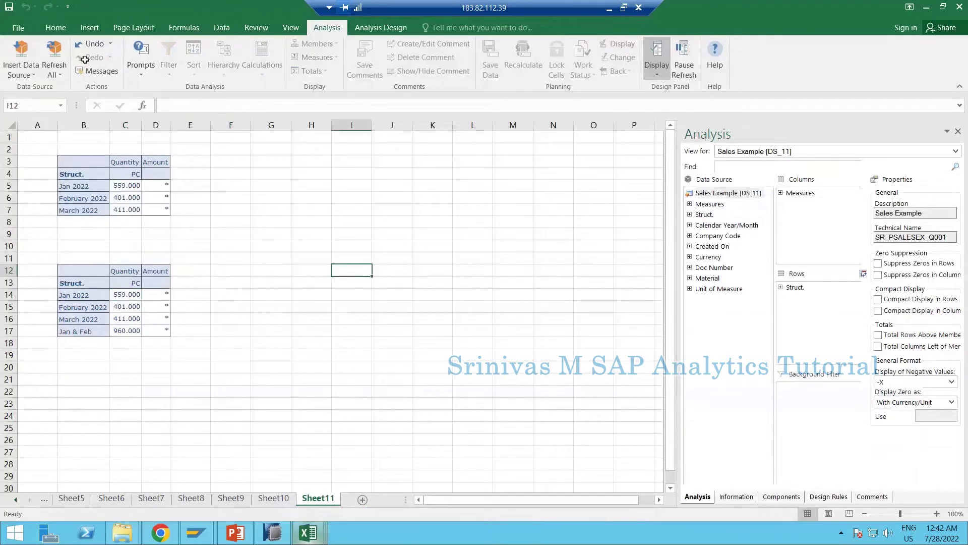
pyautogui.click(20, 65)
pyautogui.click(30, 89)
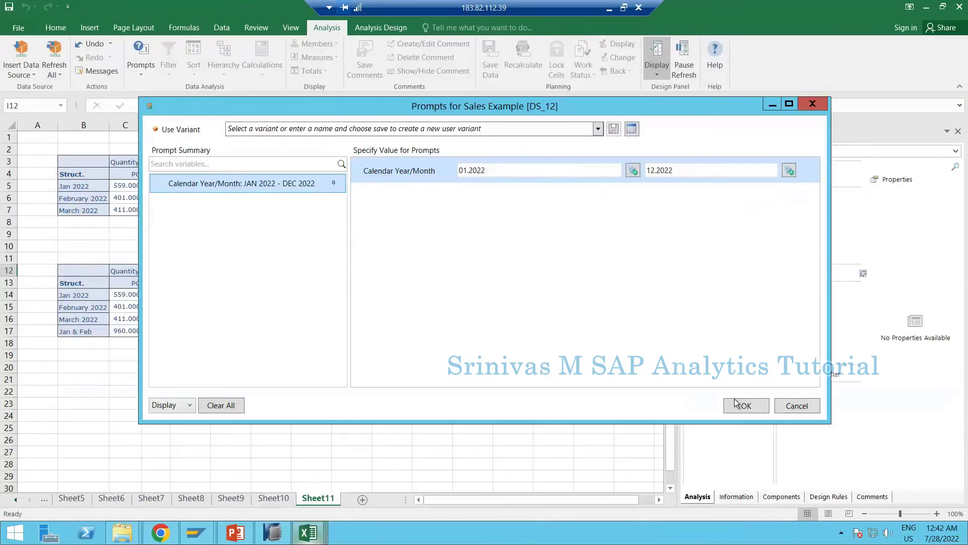
pyautogui.press('Return')
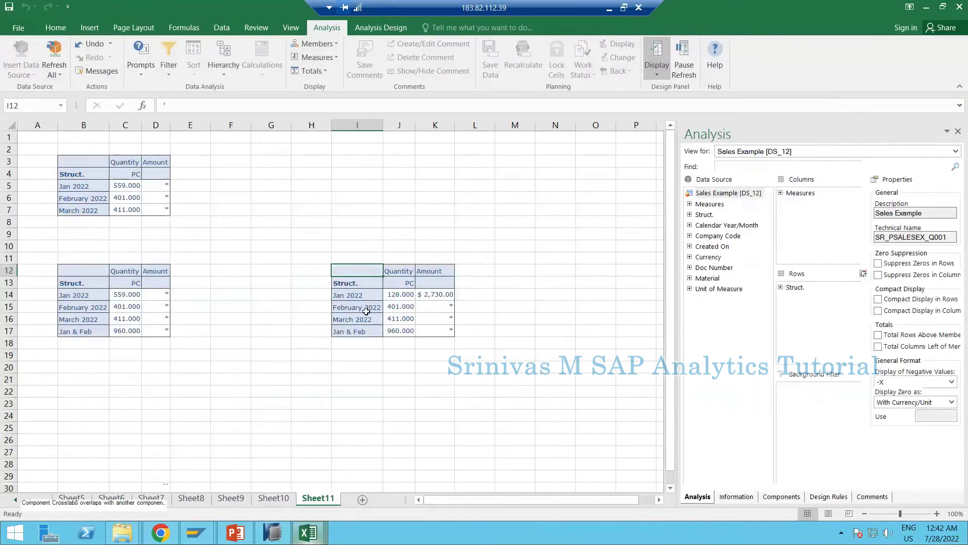
# Step: Compare the Jan 2022 Quantity in the I12 and B12 crosstabs, and add Company Code to the rows of the B12 crosstab
pyautogui.click(399, 292)
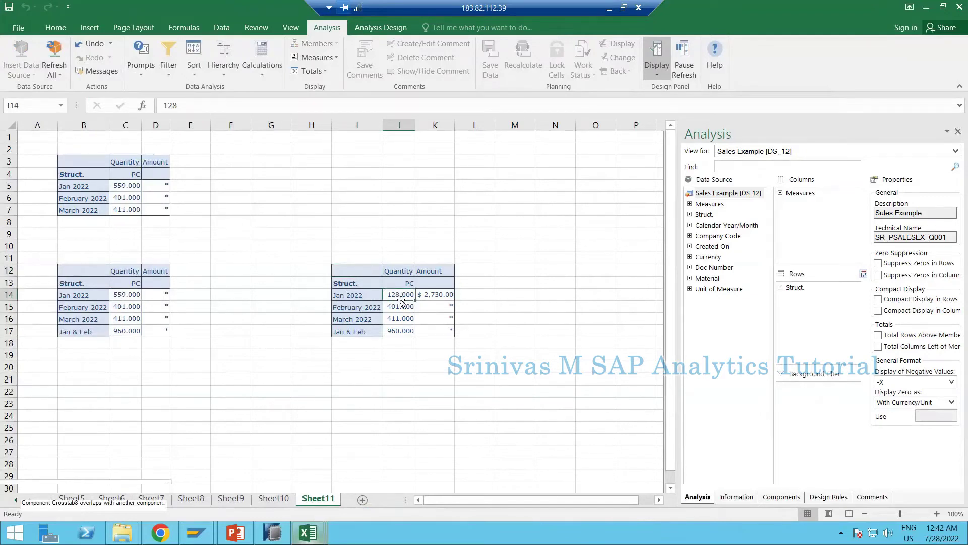
pyautogui.click(106, 297)
pyautogui.click(407, 295)
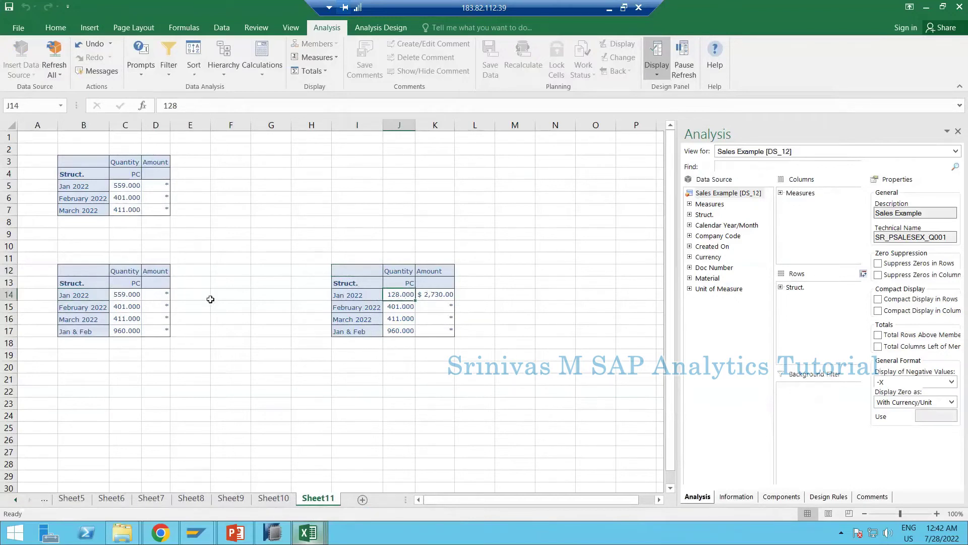
pyautogui.click(129, 293)
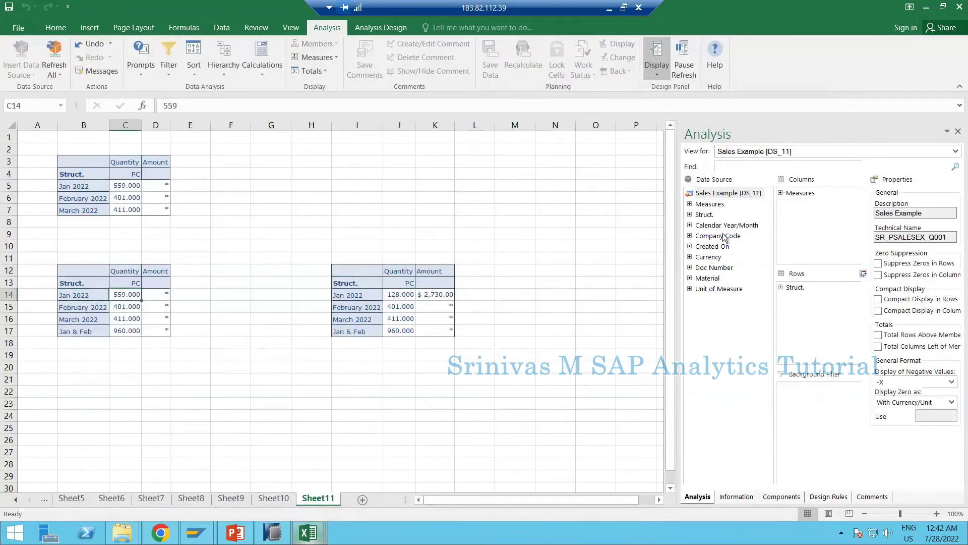
pyautogui.moveTo(724, 237); pyautogui.dragTo(799, 327)
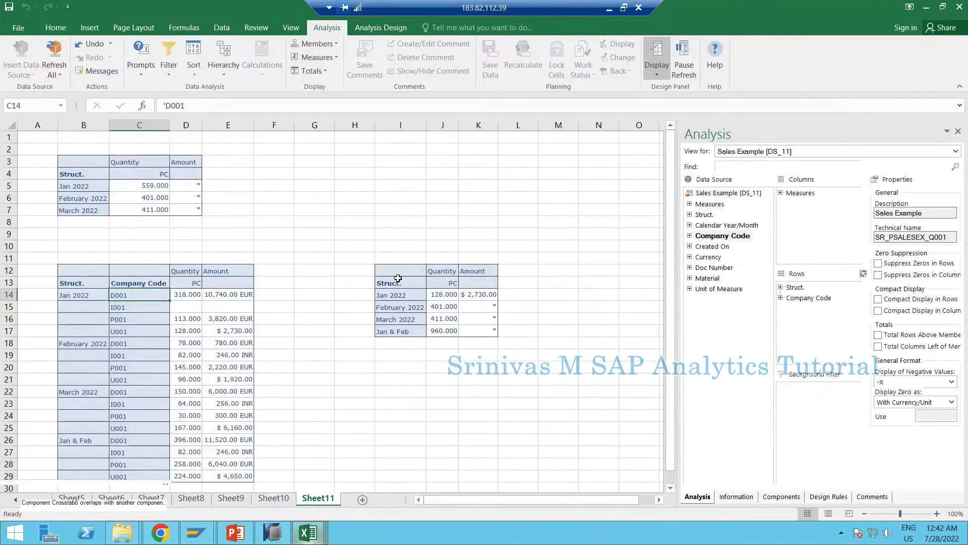
# Step: Examine the I12 crosstab alongside the Company Code breakdown in the B12 crosstab
pyautogui.moveTo(398, 278); pyautogui.dragTo(459, 330)
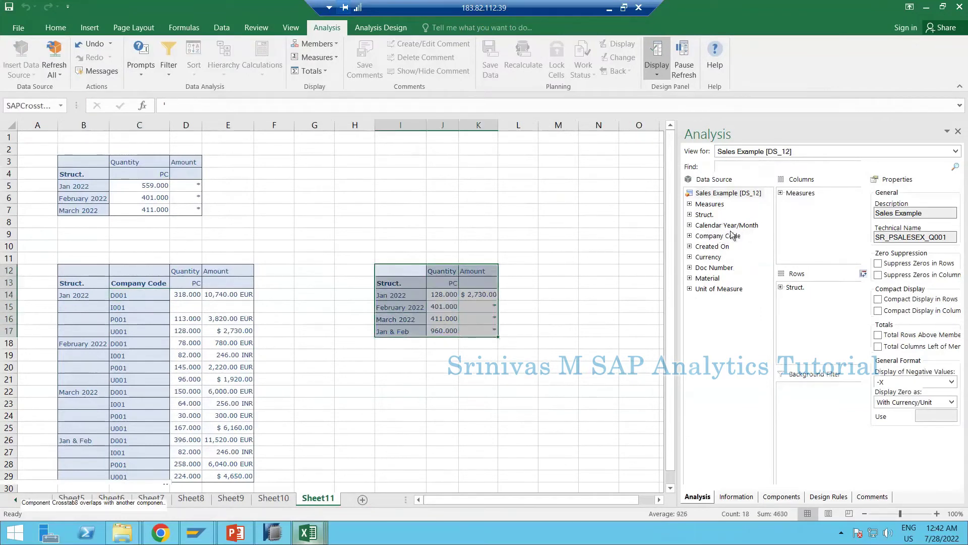
pyautogui.click(792, 325)
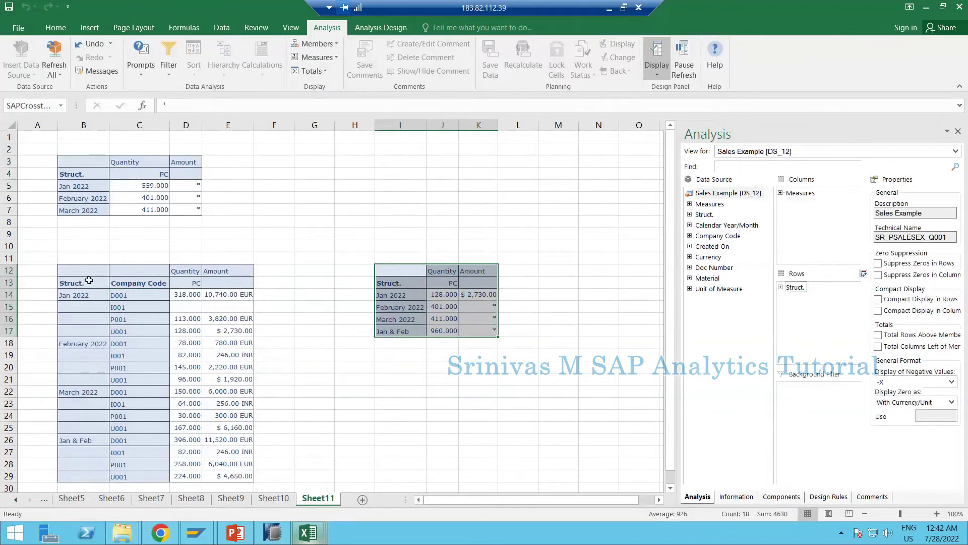
pyautogui.moveTo(130, 379); pyautogui.dragTo(225, 475)
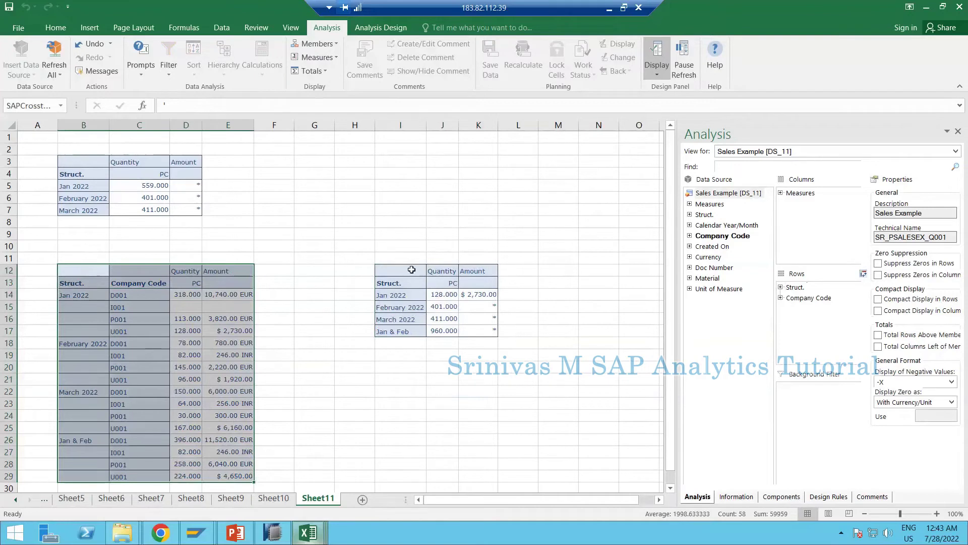
pyautogui.moveTo(411, 270); pyautogui.dragTo(477, 332)
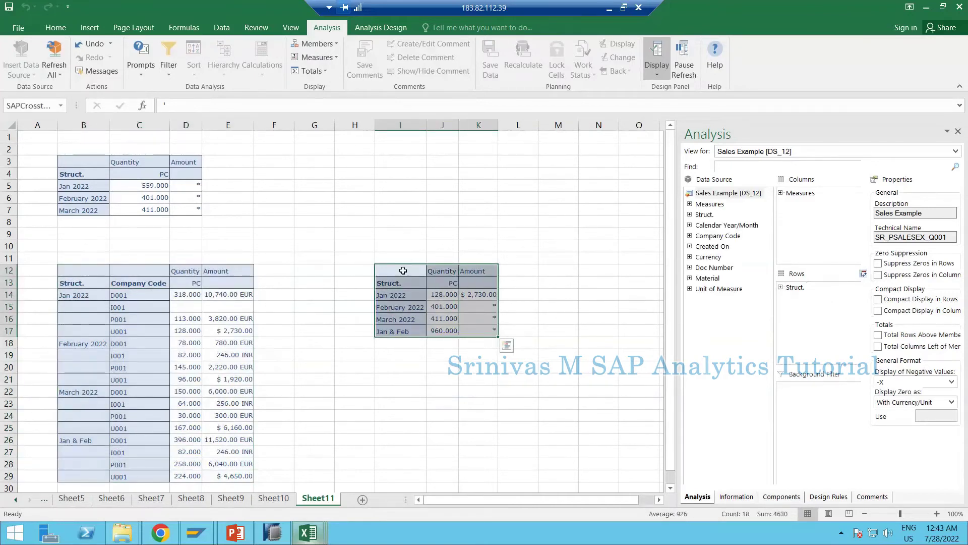
pyautogui.click(403, 271)
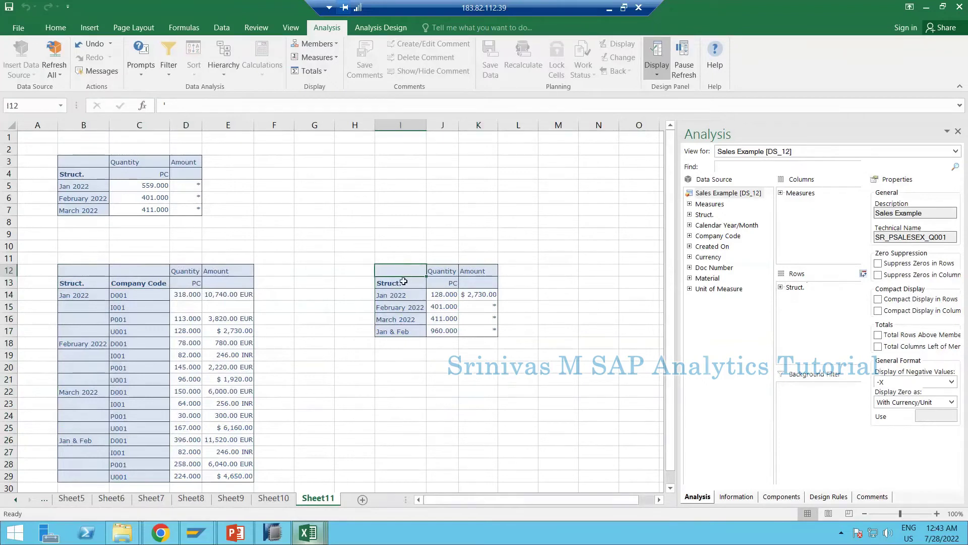
pyautogui.moveTo(404, 278); pyautogui.dragTo(469, 330)
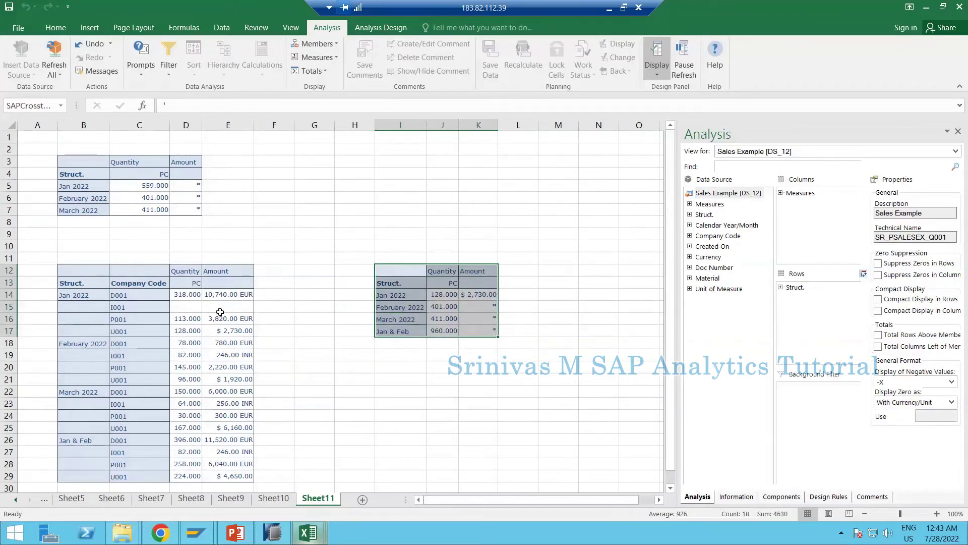
# Step: Compare the Jan 2022 Quantity in the I12 crosstab with the Jan 2022 row for company code U001 in the B12 crosstab
pyautogui.click(411, 297)
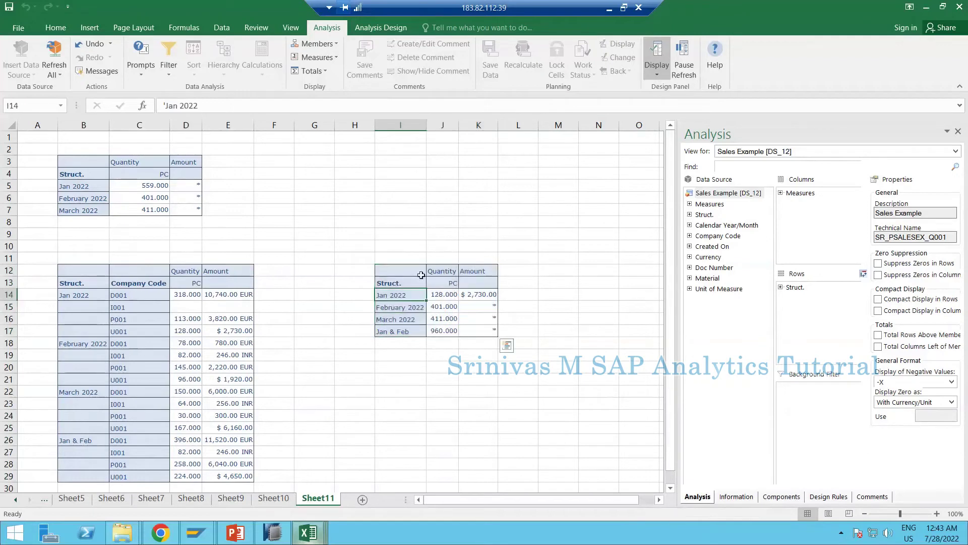
pyautogui.moveTo(393, 271); pyautogui.dragTo(479, 332)
pyautogui.click(382, 295)
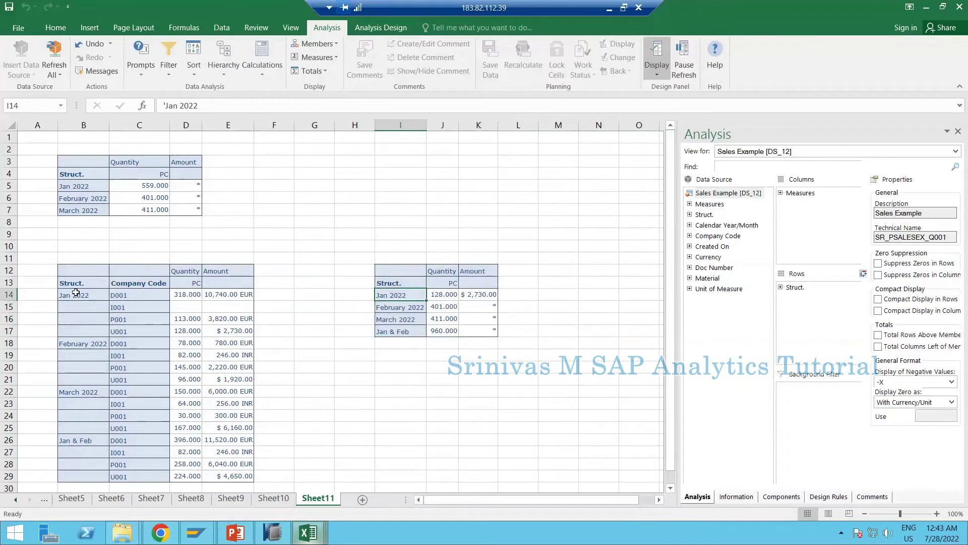
pyautogui.moveTo(75, 293); pyautogui.dragTo(169, 315)
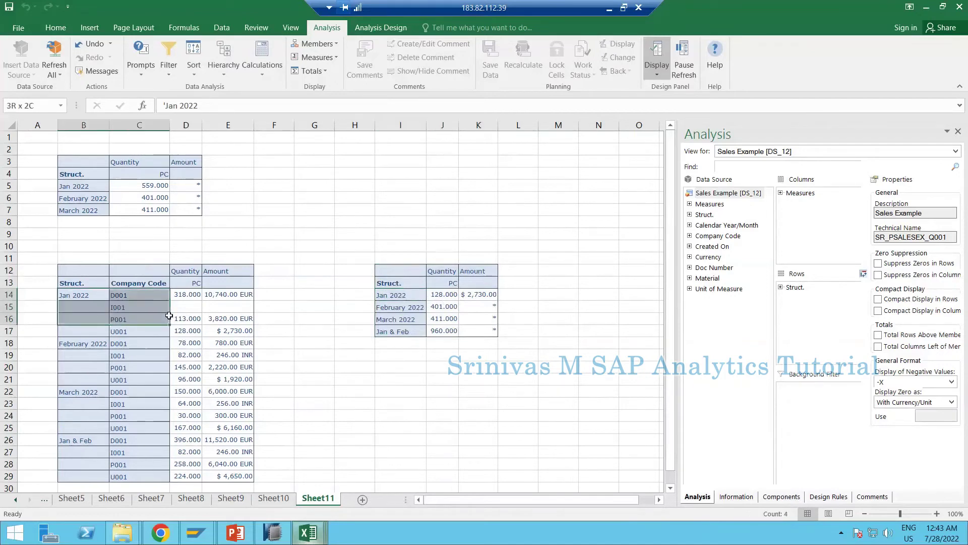
pyautogui.click(120, 339)
pyautogui.moveTo(119, 334); pyautogui.dragTo(185, 332)
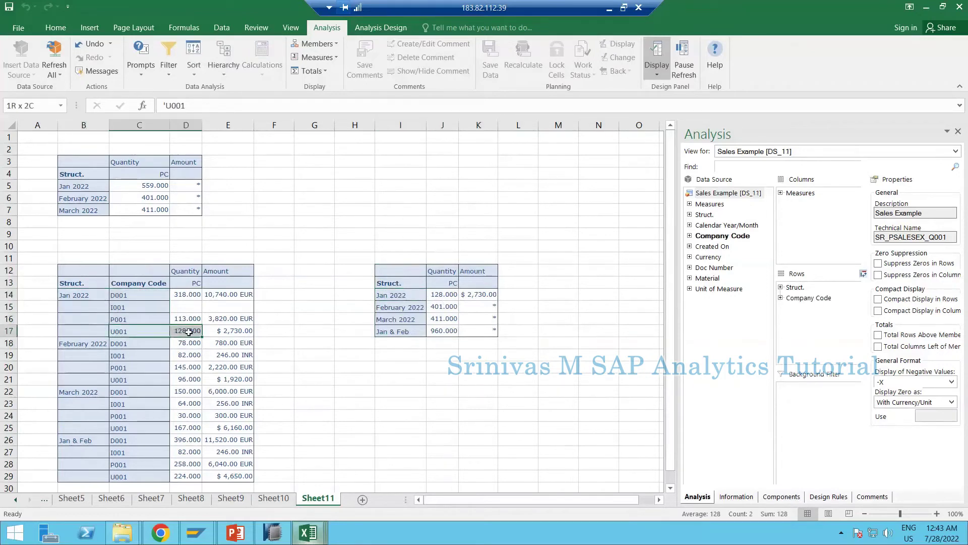
pyautogui.click(438, 297)
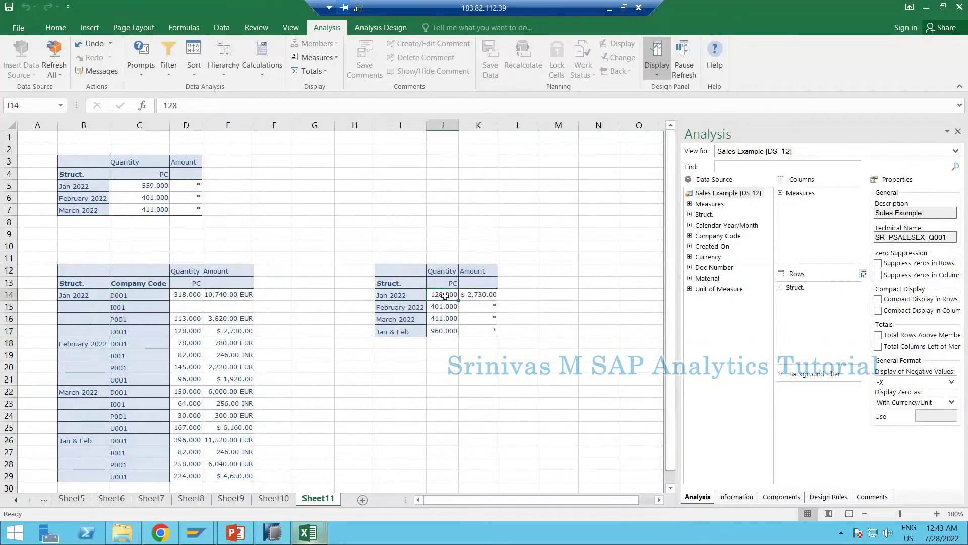
# Step: Switch to SAP HANA Studio and review the Jan 2022 selection's restrictions and the Key Figures structure's available commands
pyautogui.click(276, 534)
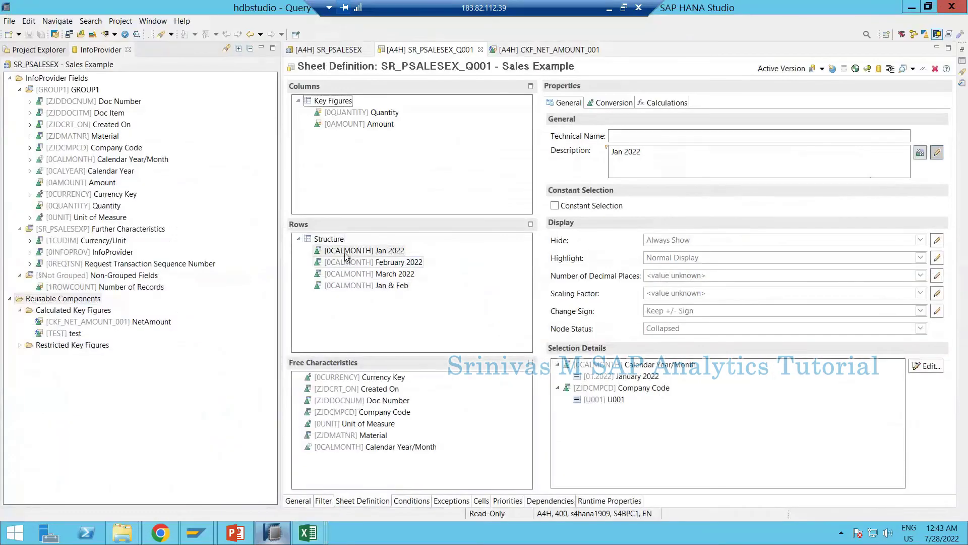
pyautogui.click(346, 252)
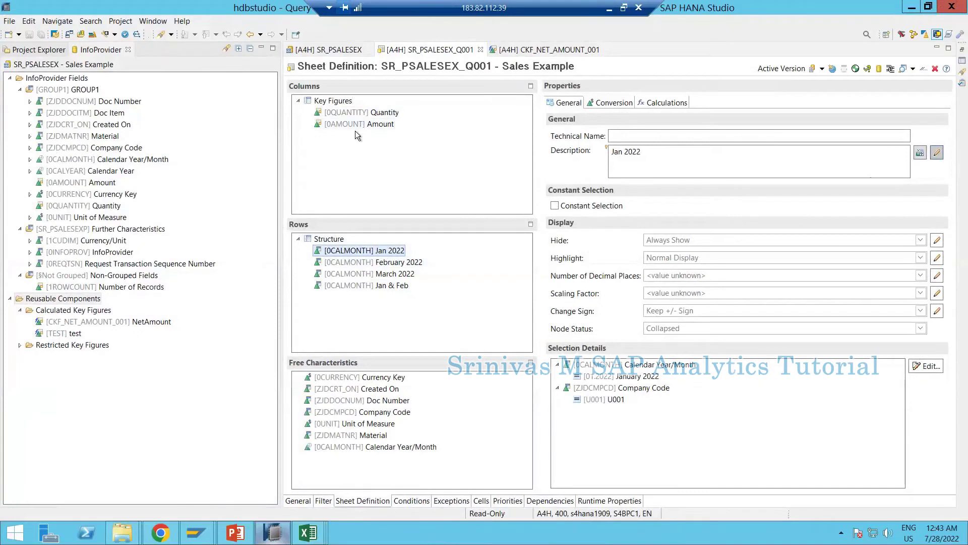
pyautogui.rightClick(332, 103)
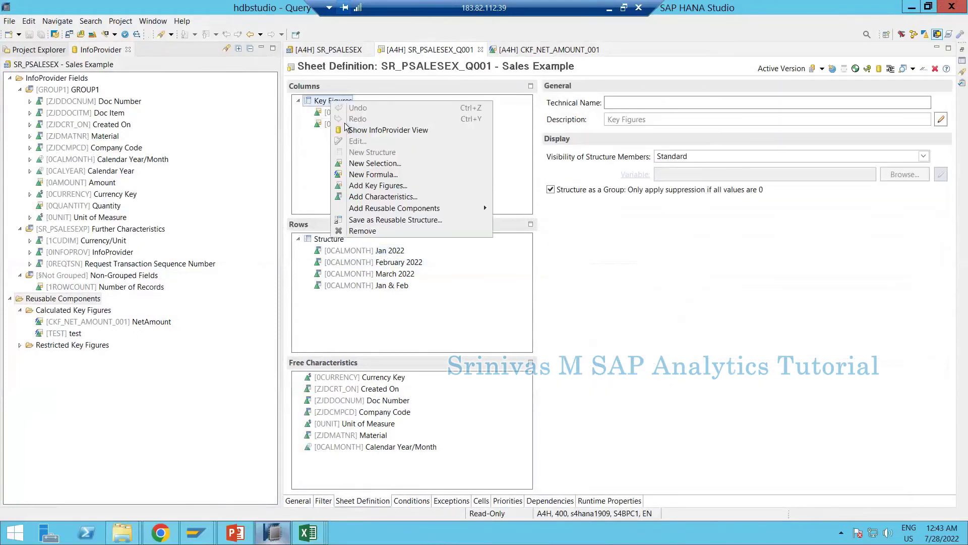
pyautogui.click(319, 105)
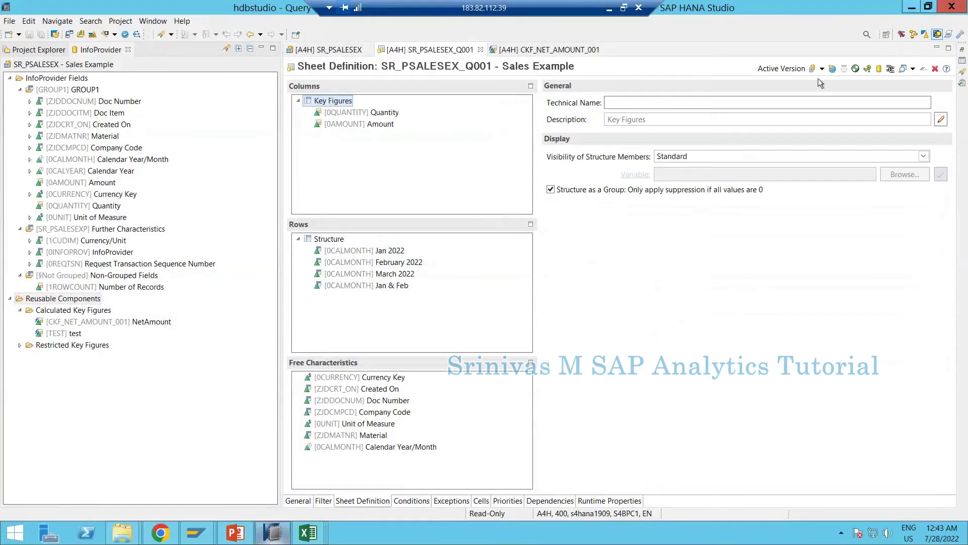
# Step: Return to Excel and examine the Jan 2022 row and the whole I12 crosstab
pyautogui.moveTo(307, 532)
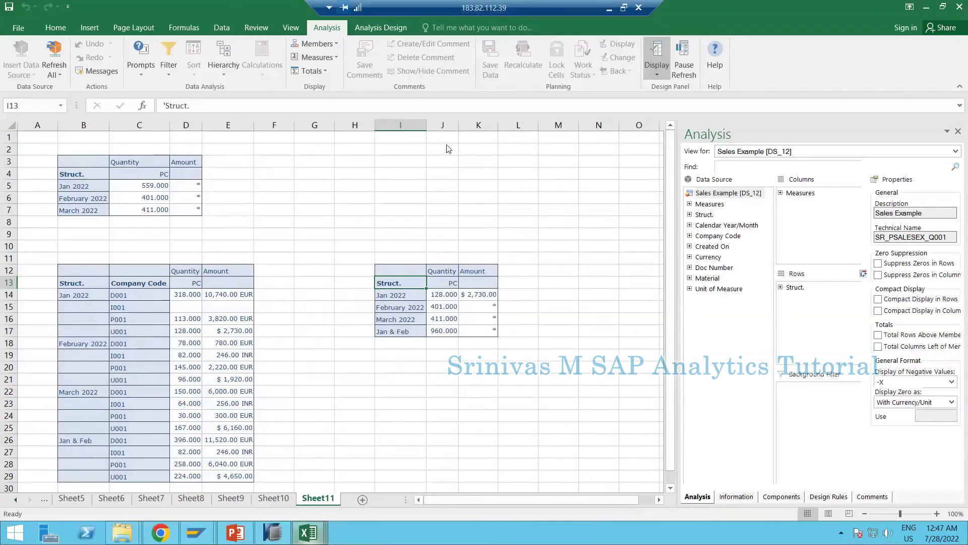
pyautogui.click(391, 295)
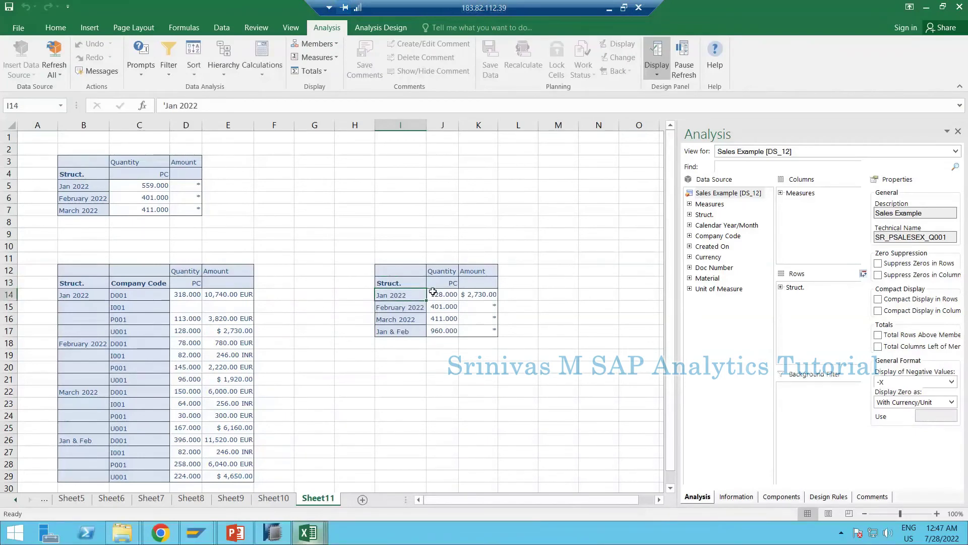
pyautogui.moveTo(399, 272); pyautogui.dragTo(495, 334)
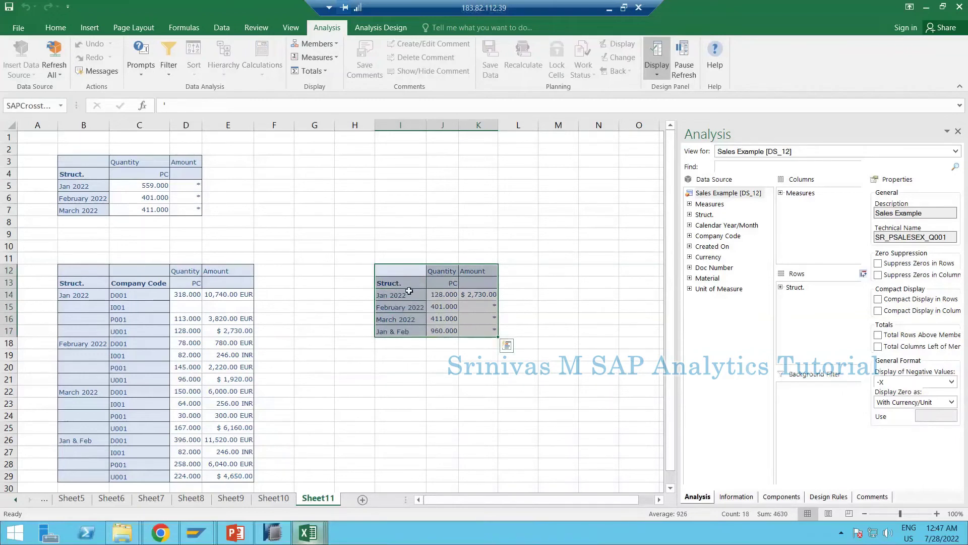
# Step: Add Company Code to the rows below Struct. in the I12 crosstab
pyautogui.click(409, 291)
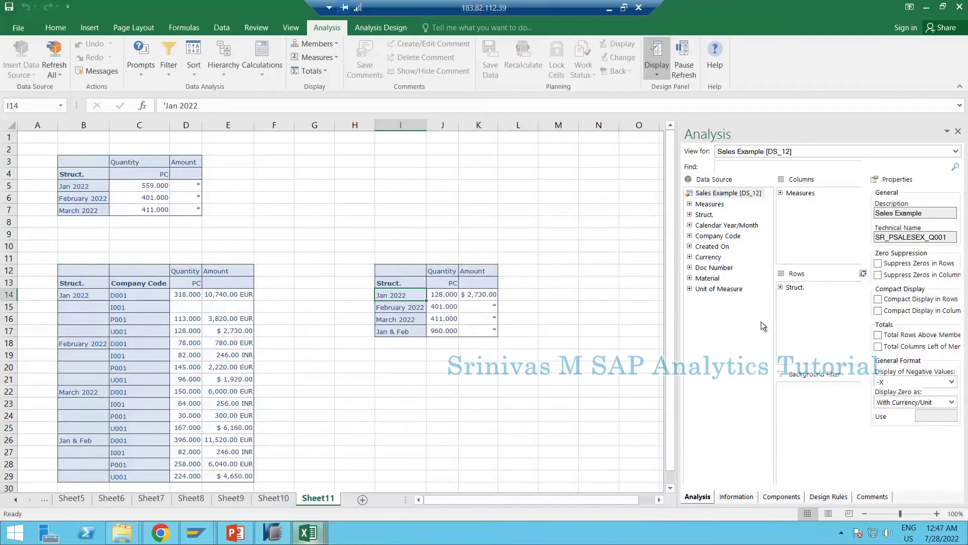
pyautogui.click(792, 290)
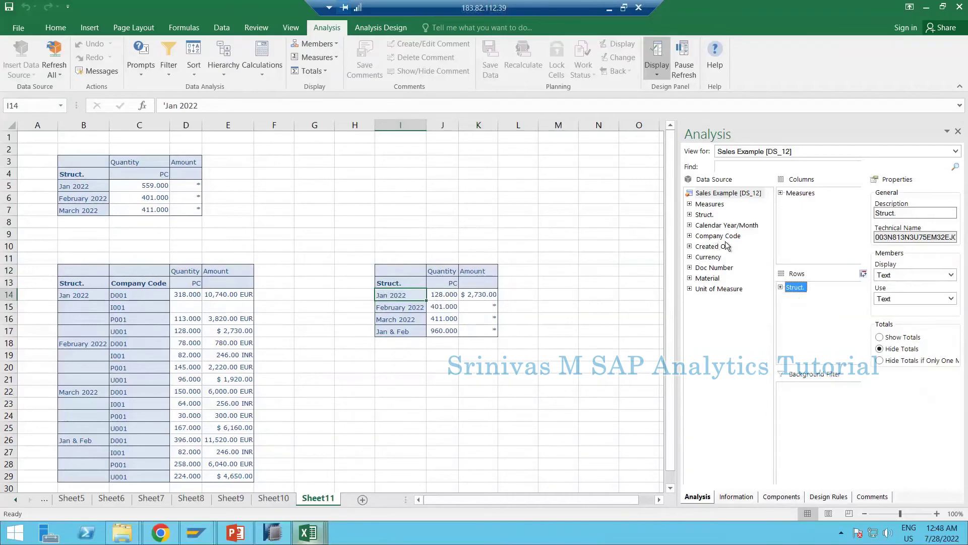
pyautogui.moveTo(727, 241); pyautogui.dragTo(789, 324)
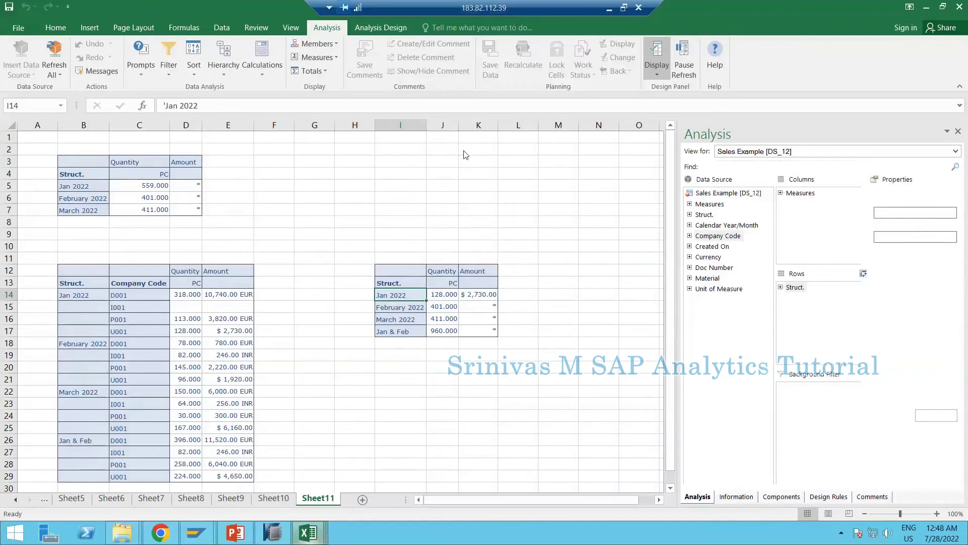
pyautogui.click(468, 309)
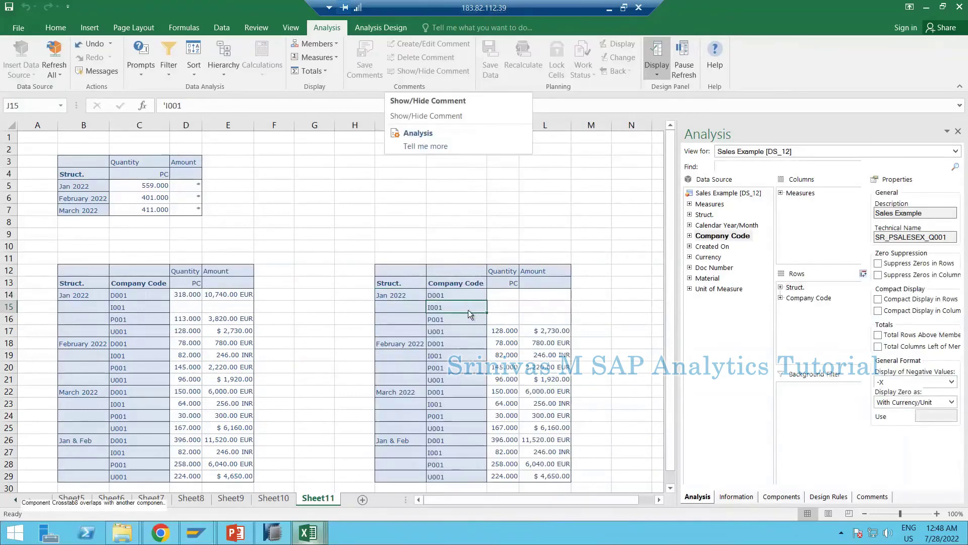
# Step: Examine the Company Code column of the I12 crosstab across the Jan, February and March 2022 selections
pyautogui.scroll(-2, 468, 310)
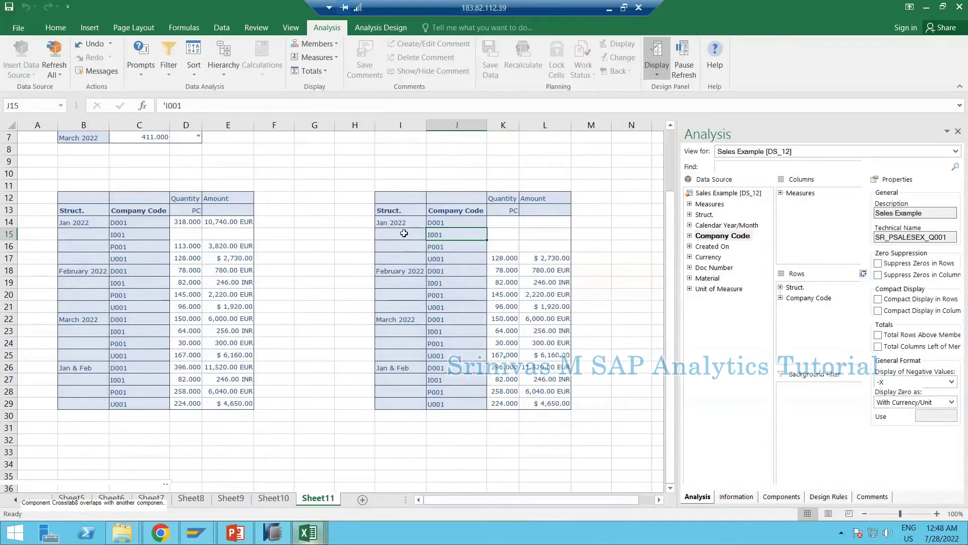
pyautogui.click(403, 210)
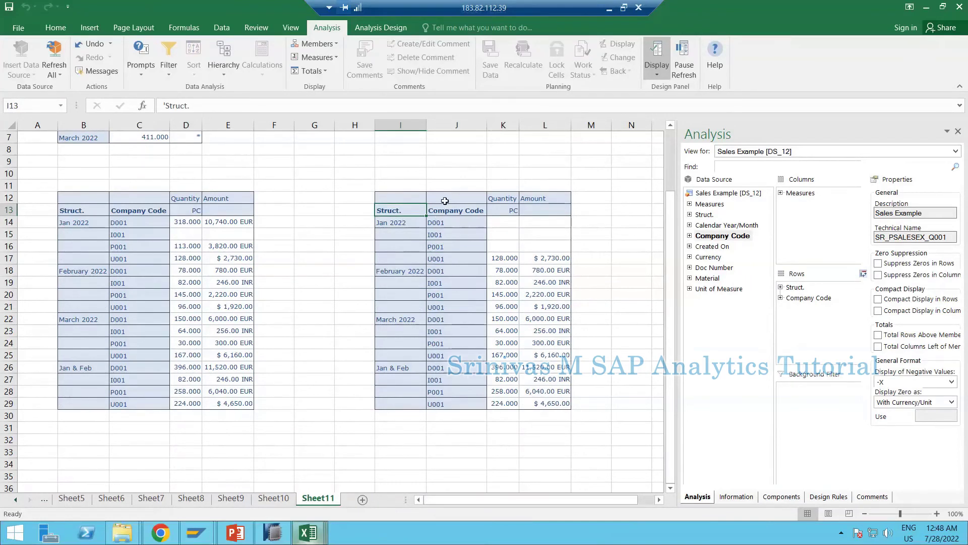
pyautogui.moveTo(444, 201); pyautogui.dragTo(444, 365)
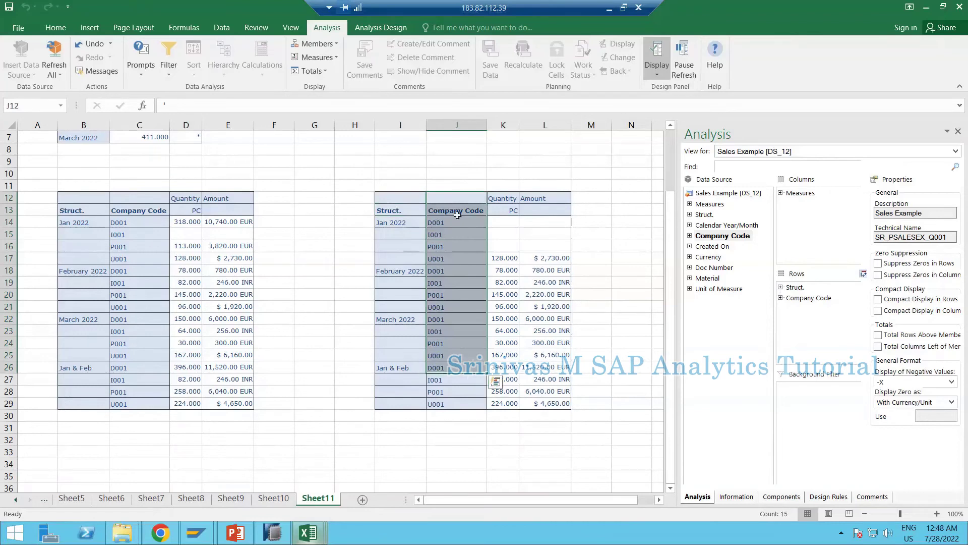
pyautogui.moveTo(455, 223); pyautogui.dragTo(452, 310)
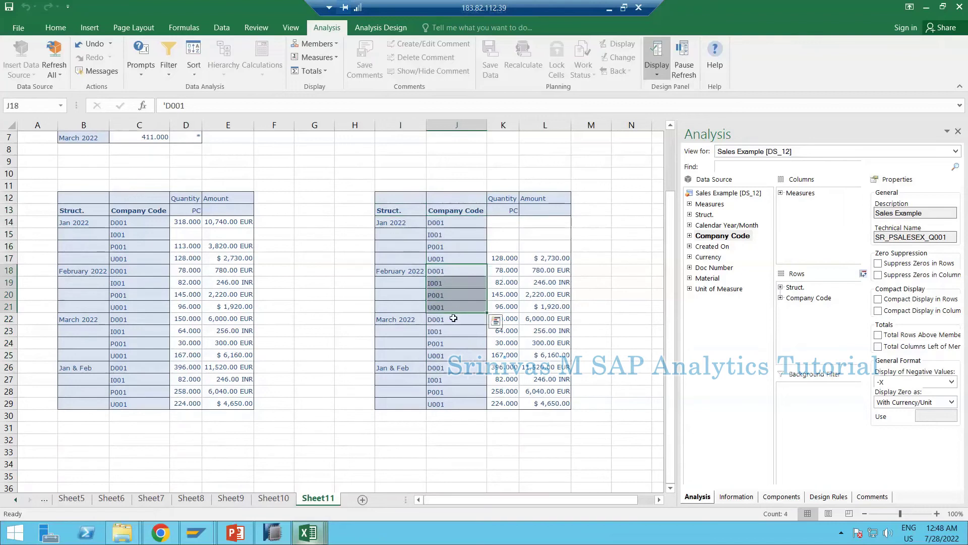
pyautogui.click(438, 319)
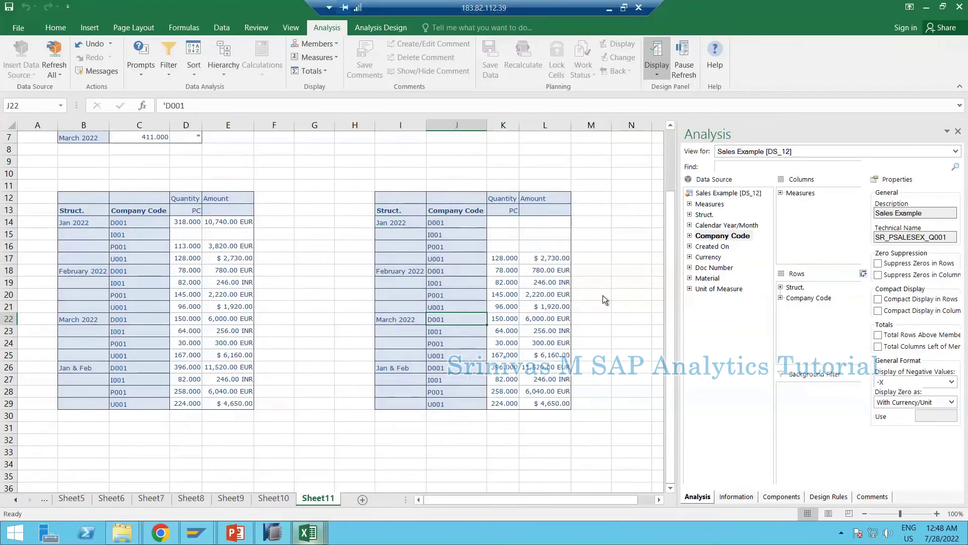
# Step: Compare the Jan 2022 company codes and their quantities with the February and March 2022 company code rows in the I12 crosstab
pyautogui.click(399, 226)
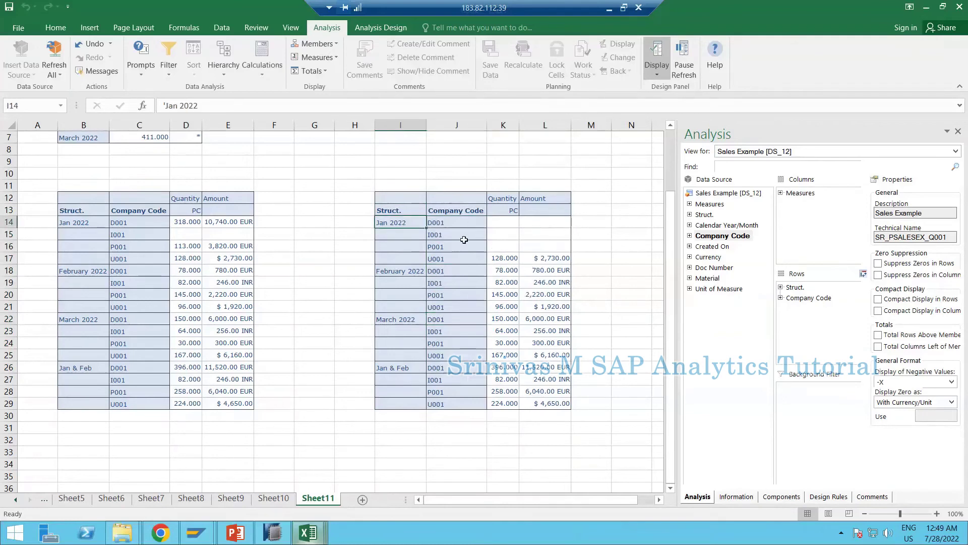
pyautogui.moveTo(460, 222); pyautogui.dragTo(459, 257)
pyautogui.moveTo(444, 219); pyautogui.dragTo(442, 222)
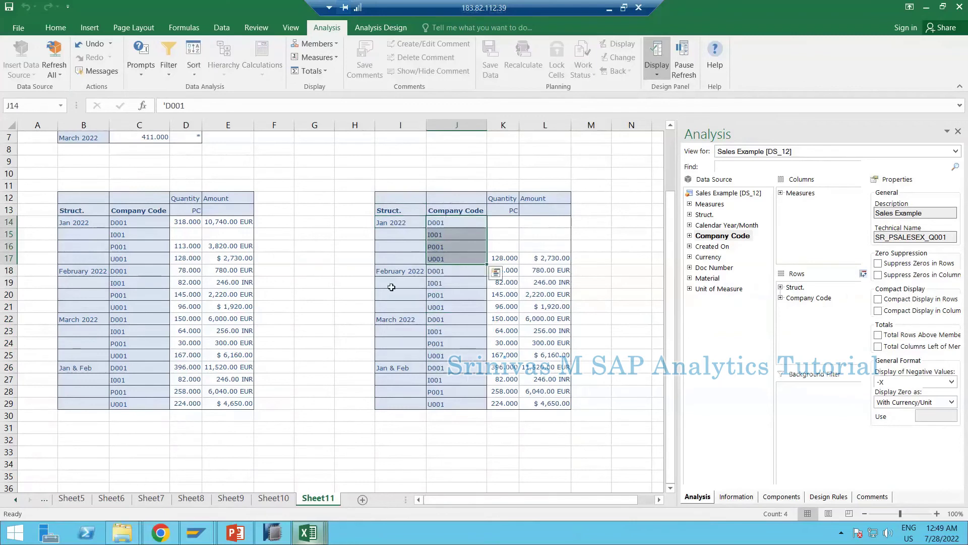
pyautogui.click(408, 222)
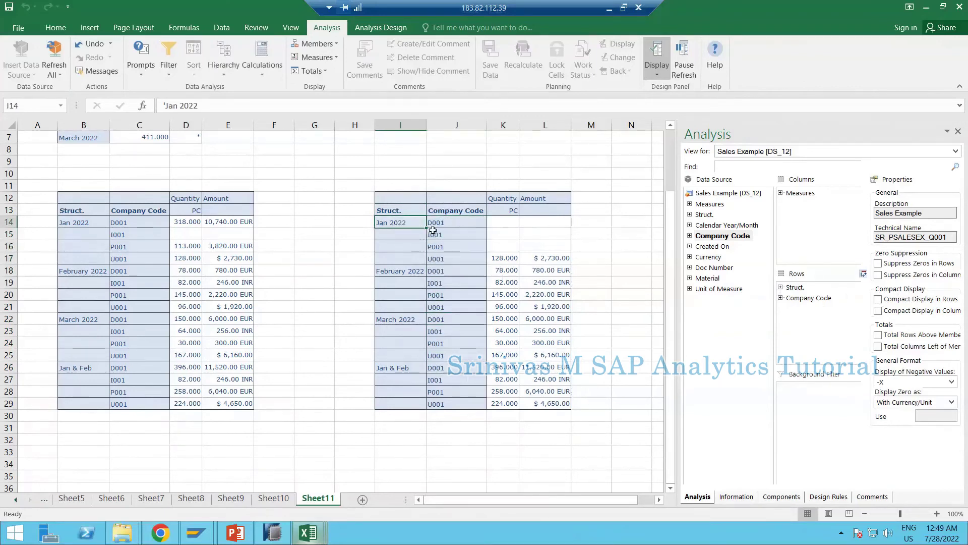
pyautogui.click(462, 225)
pyautogui.moveTo(461, 226); pyautogui.dragTo(508, 260)
pyautogui.click(508, 221)
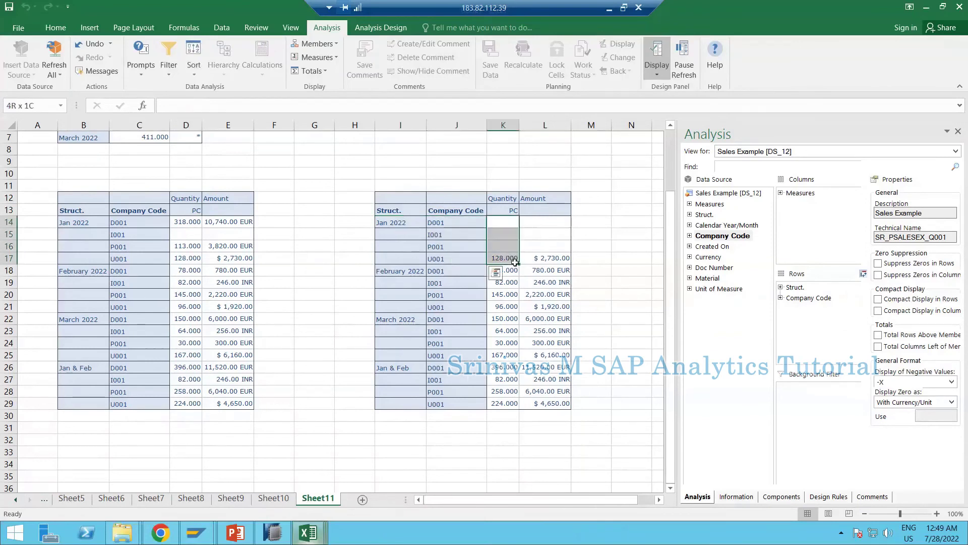
pyautogui.moveTo(452, 272); pyautogui.dragTo(456, 355)
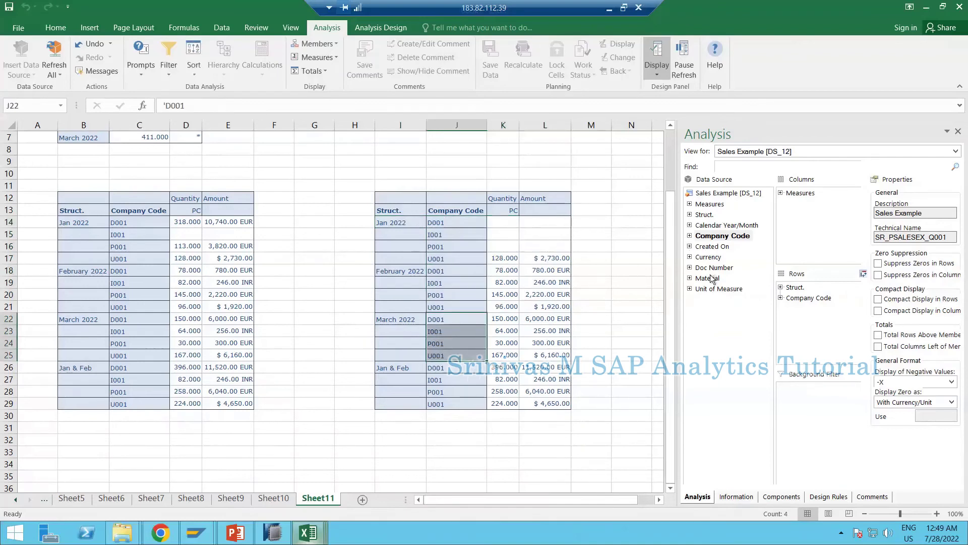
# Step: Add Material to the rows below Company Code in the I12 crosstab
pyautogui.moveTo(711, 281); pyautogui.dragTo(808, 317)
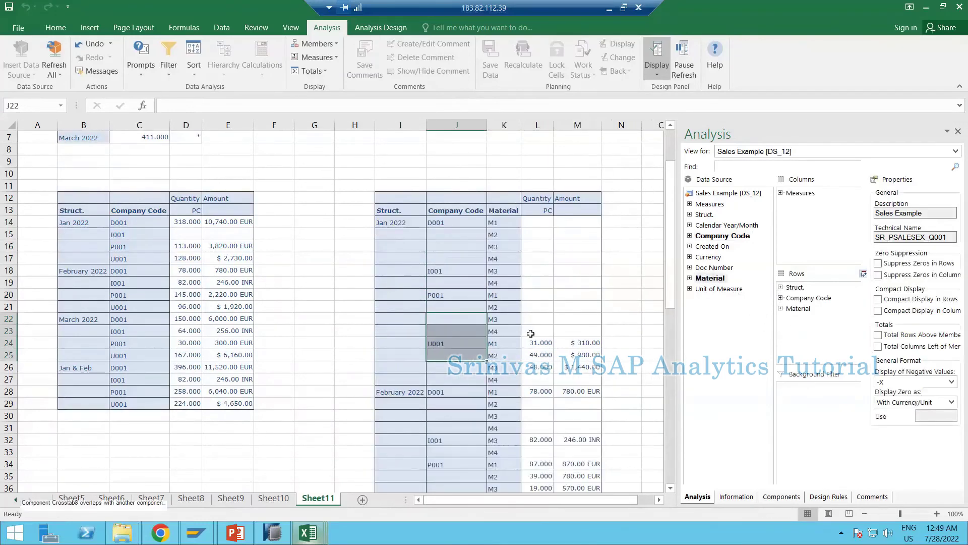
pyautogui.scroll(-1, 528, 335)
pyautogui.scroll(-1, 528, 336)
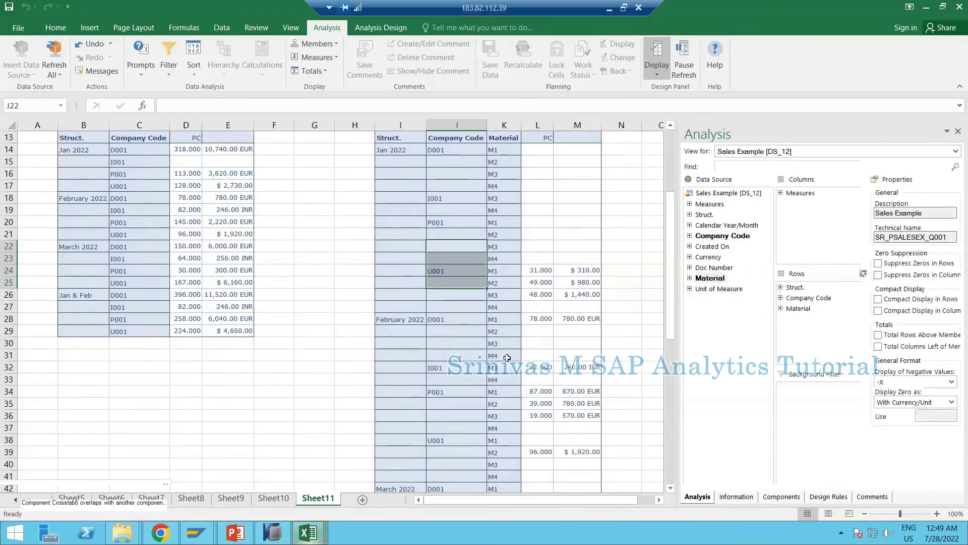
pyautogui.moveTo(505, 355); pyautogui.dragTo(505, 331)
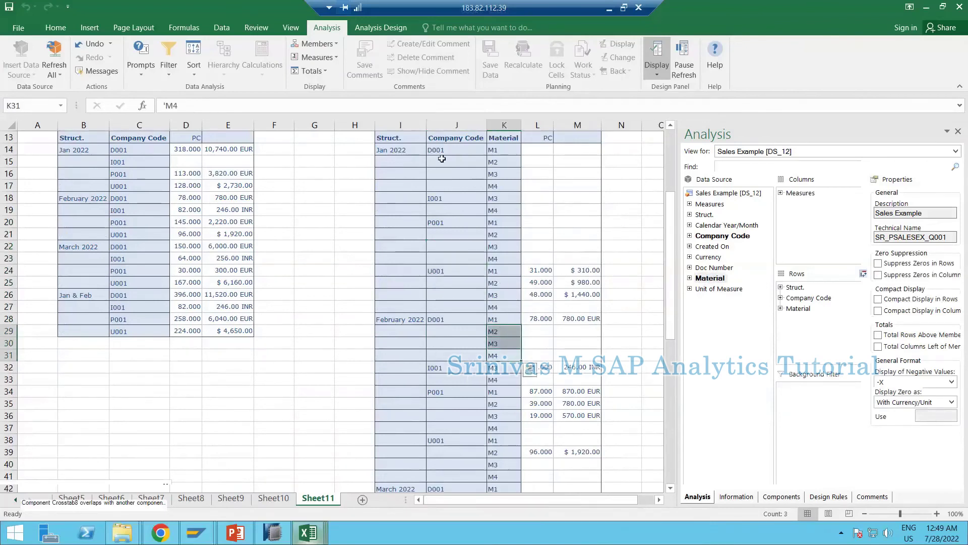
# Step: Examine the Jan 2022 Quantity and Amount cells by company code and material, focusing on D001, I001 and P001
pyautogui.click(398, 151)
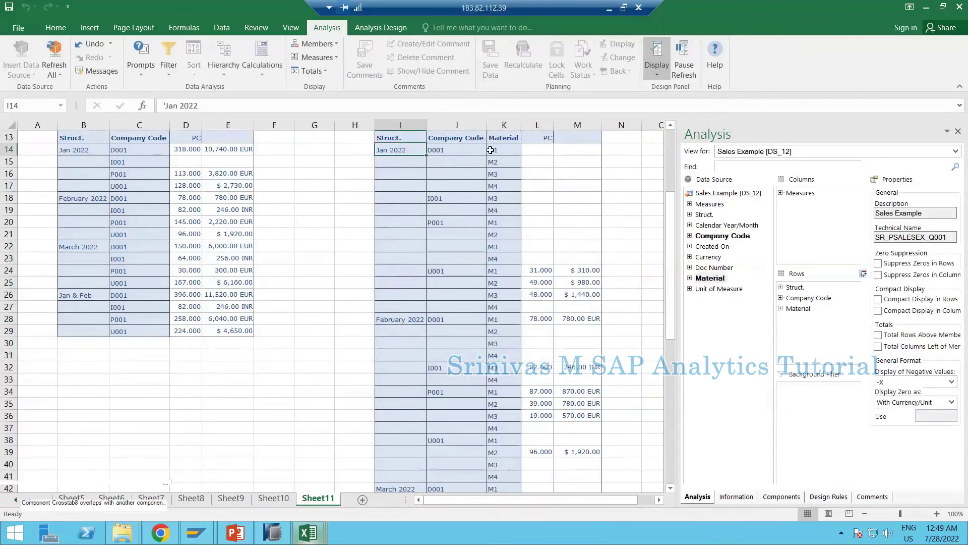
pyautogui.click(457, 150)
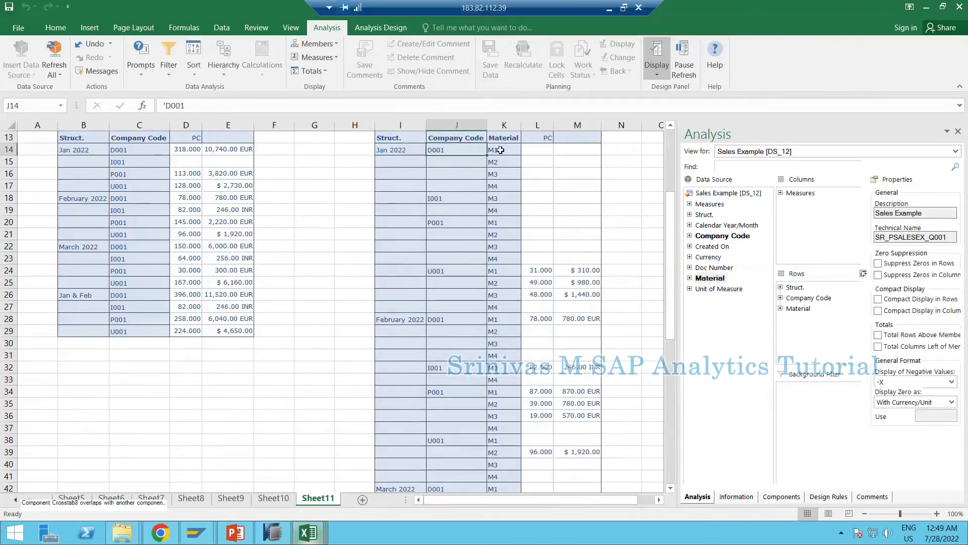
pyautogui.click(389, 148)
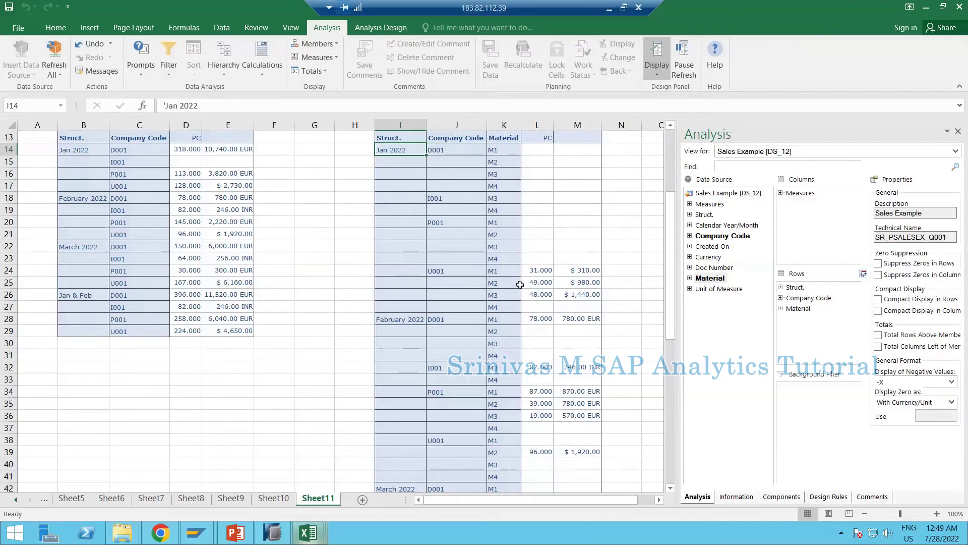
pyautogui.scroll(-4, 525, 325)
pyautogui.scroll(7, 522, 401)
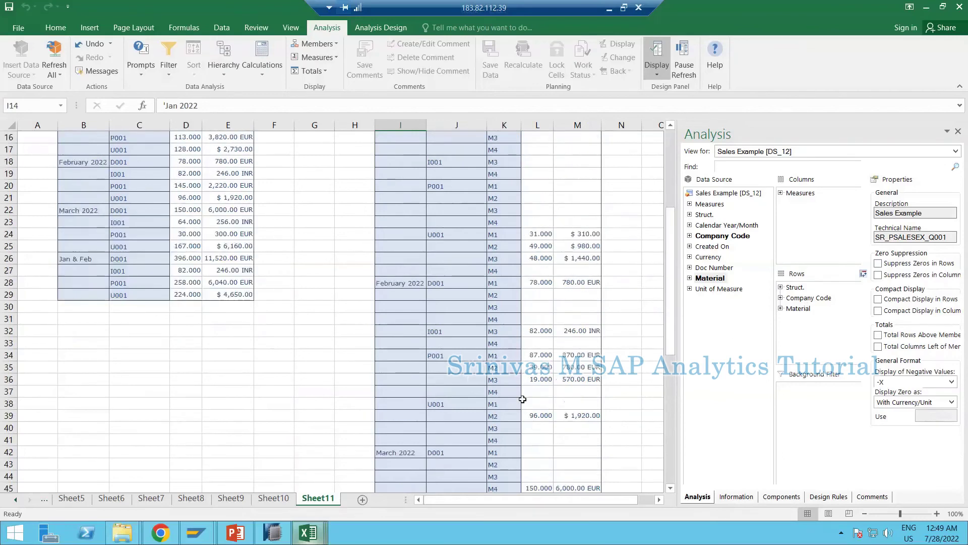
pyautogui.scroll(1, 548, 339)
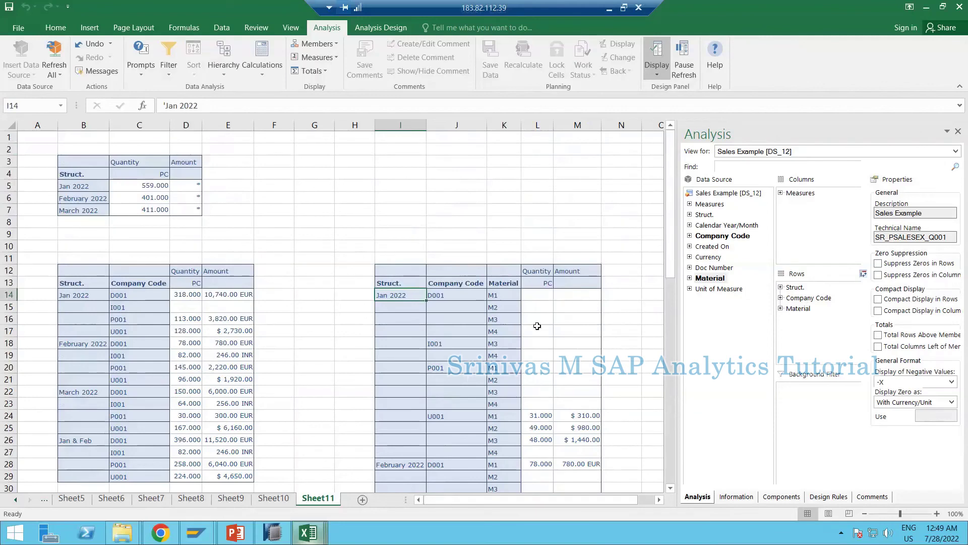
pyautogui.scroll(-2, 541, 317)
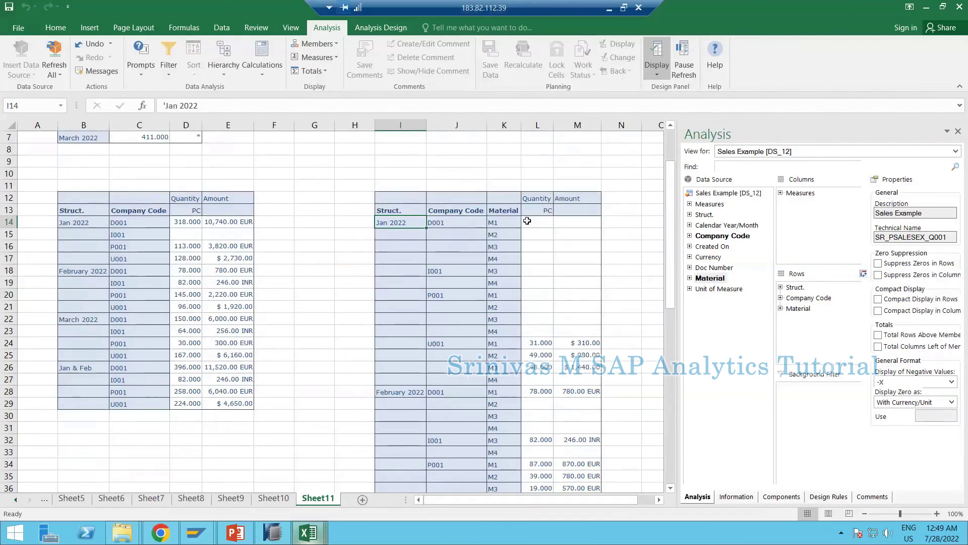
pyautogui.moveTo(525, 221); pyautogui.dragTo(580, 234)
pyautogui.moveTo(583, 289); pyautogui.dragTo(583, 329)
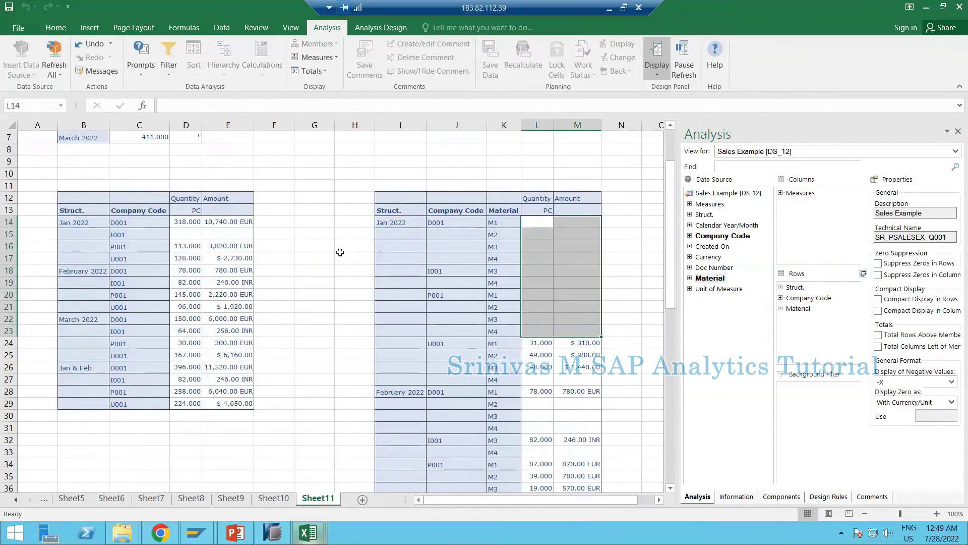
pyautogui.click(536, 306)
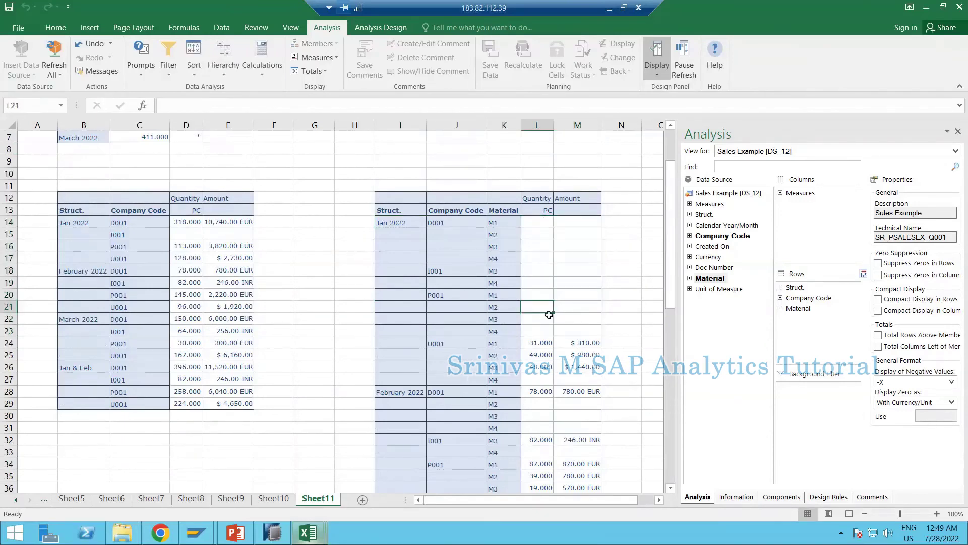
# Step: Review the material breakdown down to Jan & Feb and recheck the Jan 2022 Quantity and Amount cells
pyautogui.scroll(-4, 548, 313)
pyautogui.scroll(-8, 547, 345)
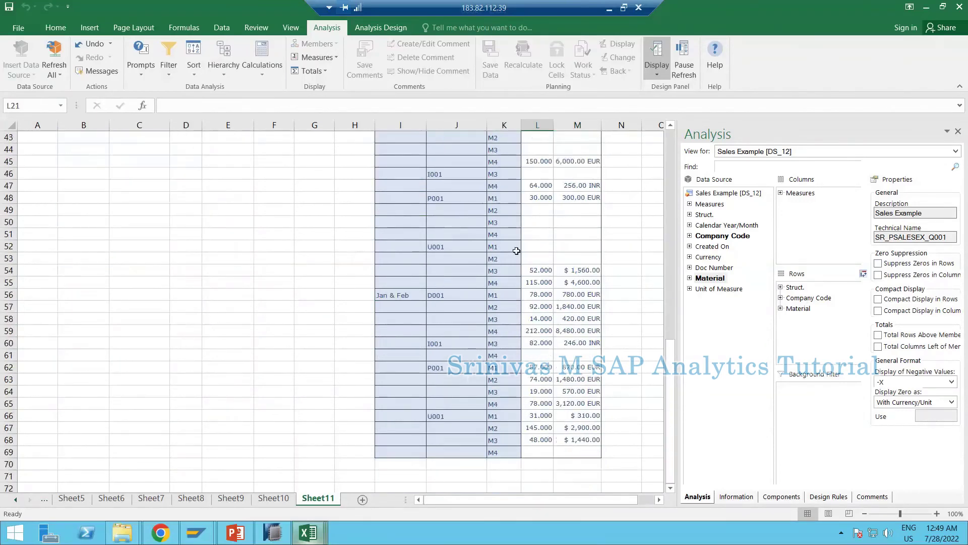
pyautogui.scroll(6, 526, 306)
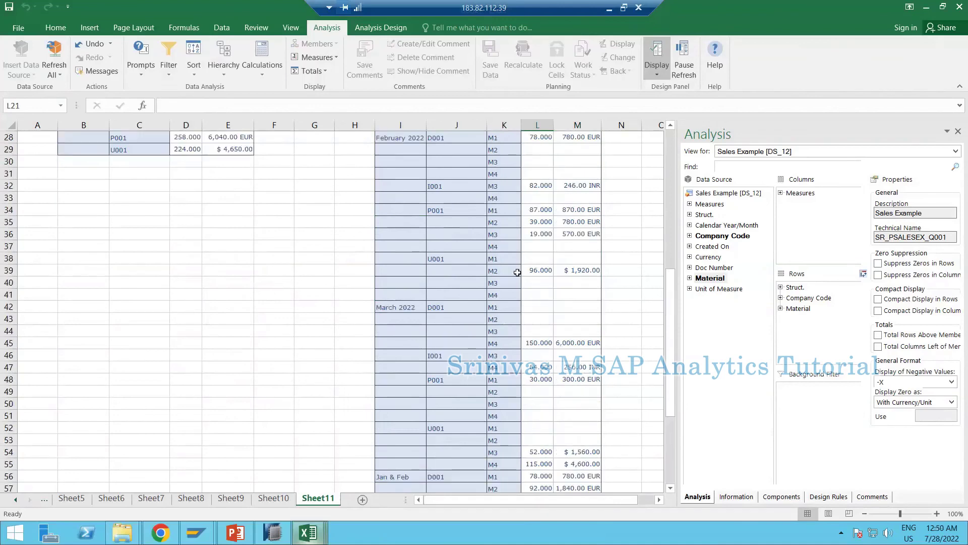
pyautogui.scroll(4, 520, 316)
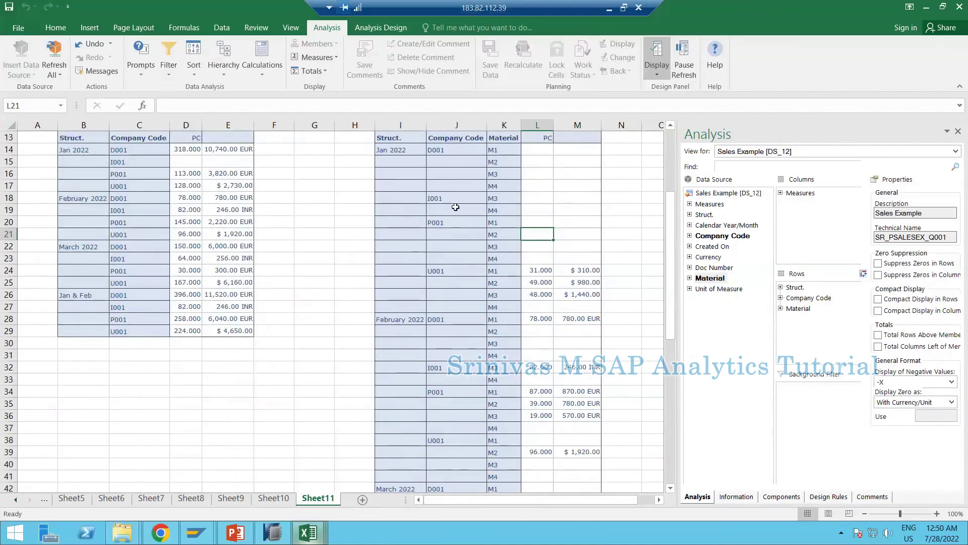
pyautogui.scroll(2, 455, 207)
pyautogui.click(406, 224)
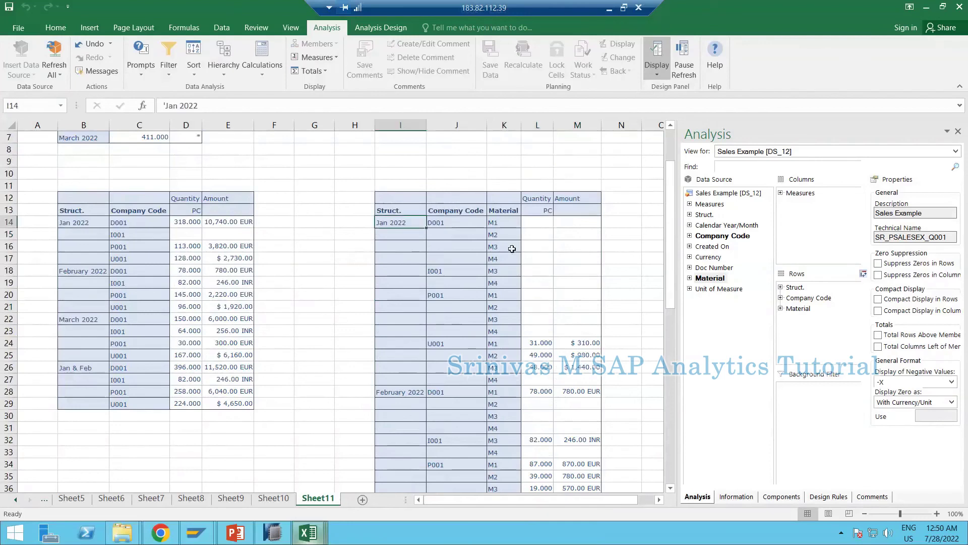
pyautogui.moveTo(512, 248); pyautogui.dragTo(571, 337)
pyautogui.click(571, 238)
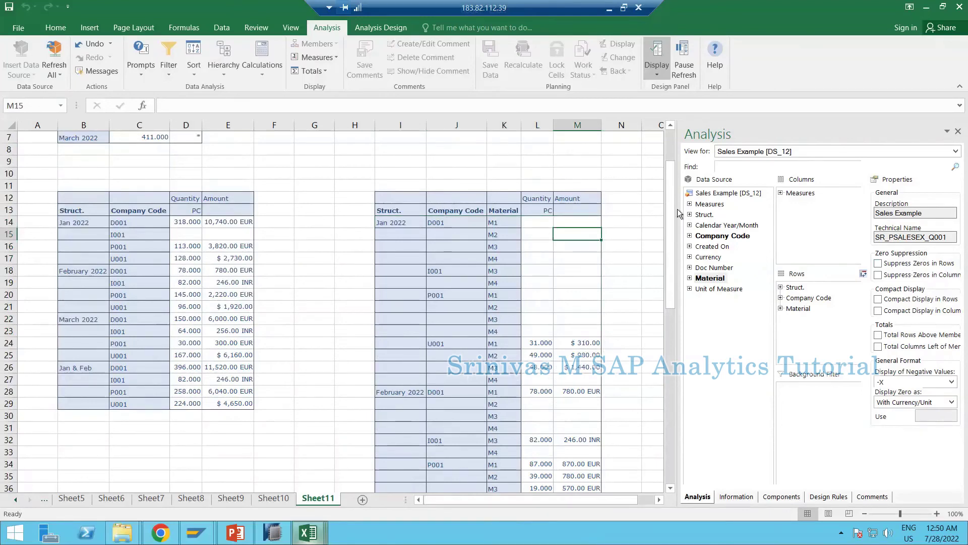
# Step: Inspect the Sales Example data source, the Jan 2022 D001 M1 row and the remaining rows of the I12 crosstab
pyautogui.click(716, 193)
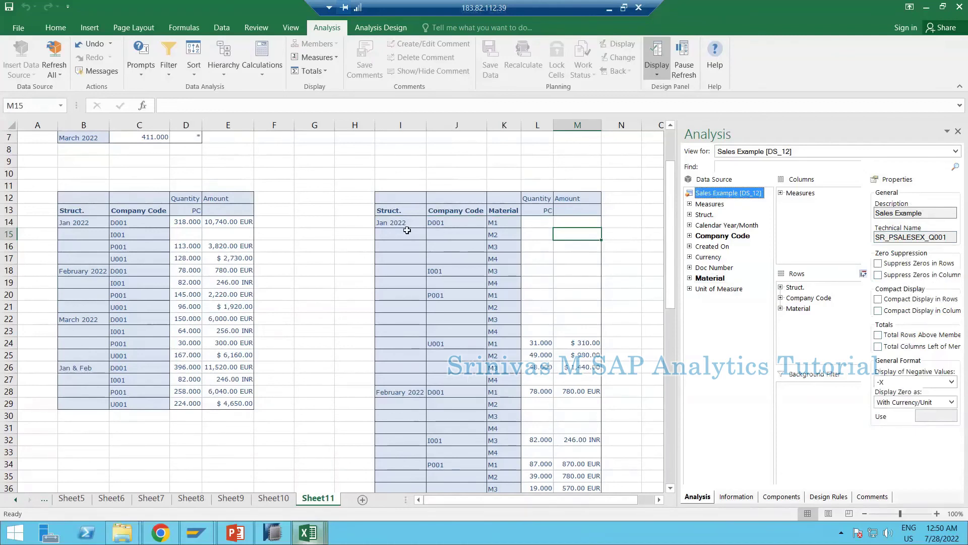
pyautogui.moveTo(517, 227); pyautogui.dragTo(575, 223)
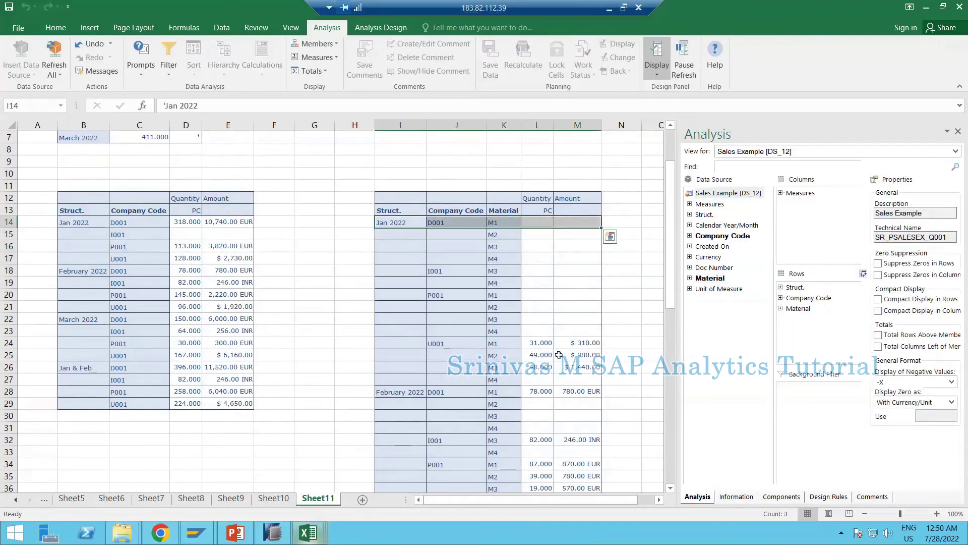
pyautogui.scroll(-7, 581, 382)
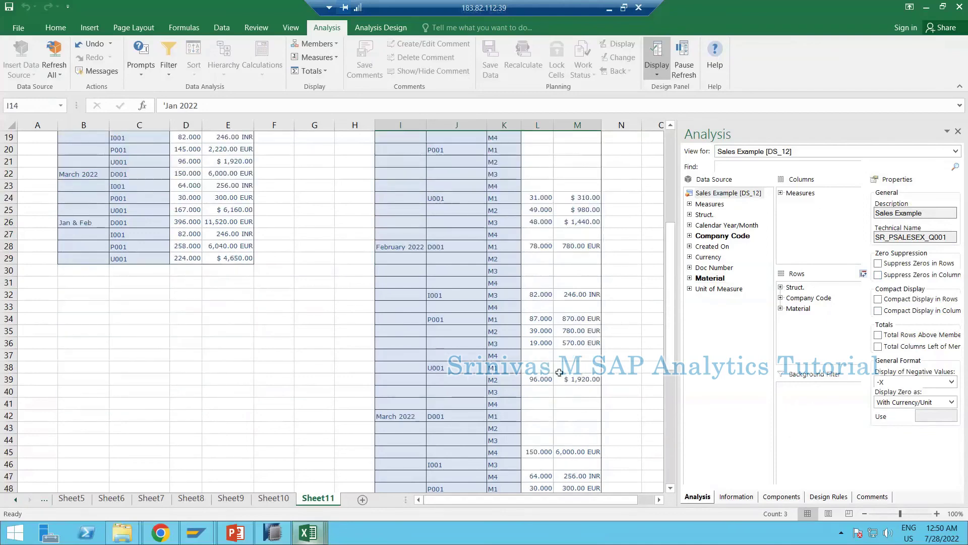
pyautogui.scroll(-4, 567, 425)
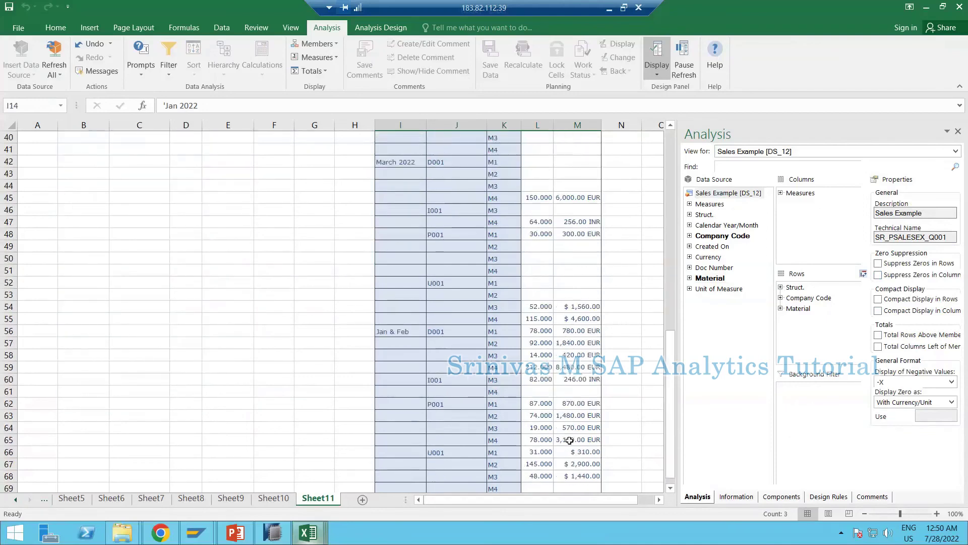
pyautogui.scroll(8, 567, 474)
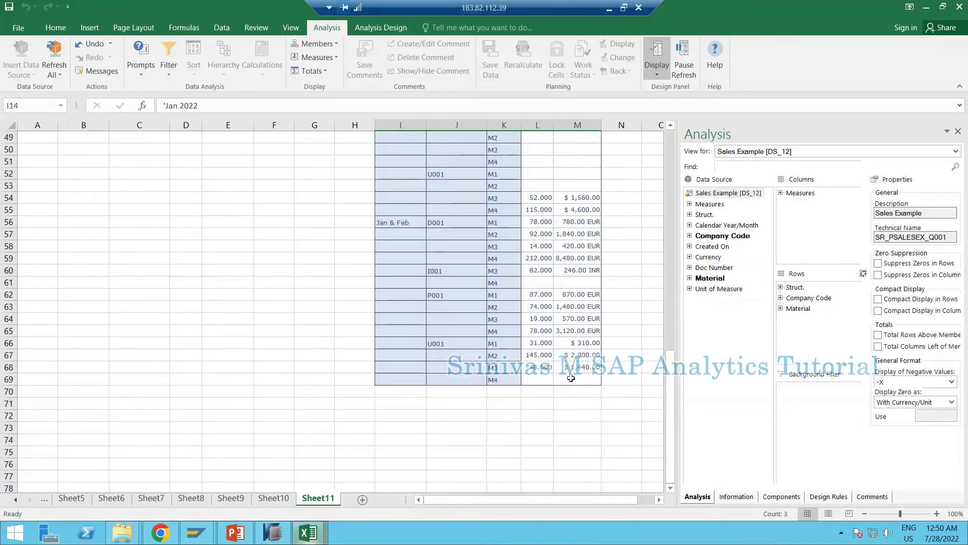
# Step: Turn on zero suppression in rows for the Sales Example [DS_12] crosstab
pyautogui.scroll(5, 550, 246)
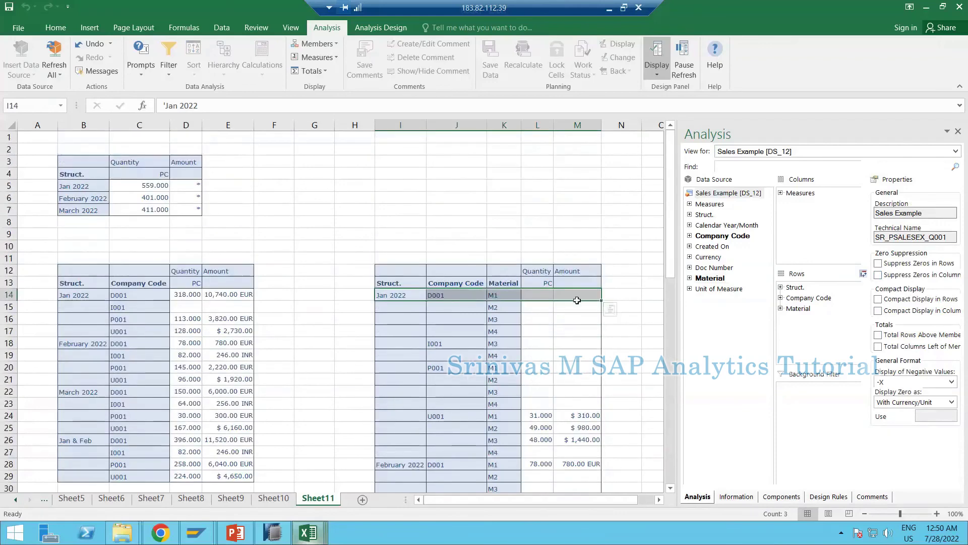
pyautogui.click(536, 295)
pyautogui.moveTo(611, 298); pyautogui.dragTo(431, 299)
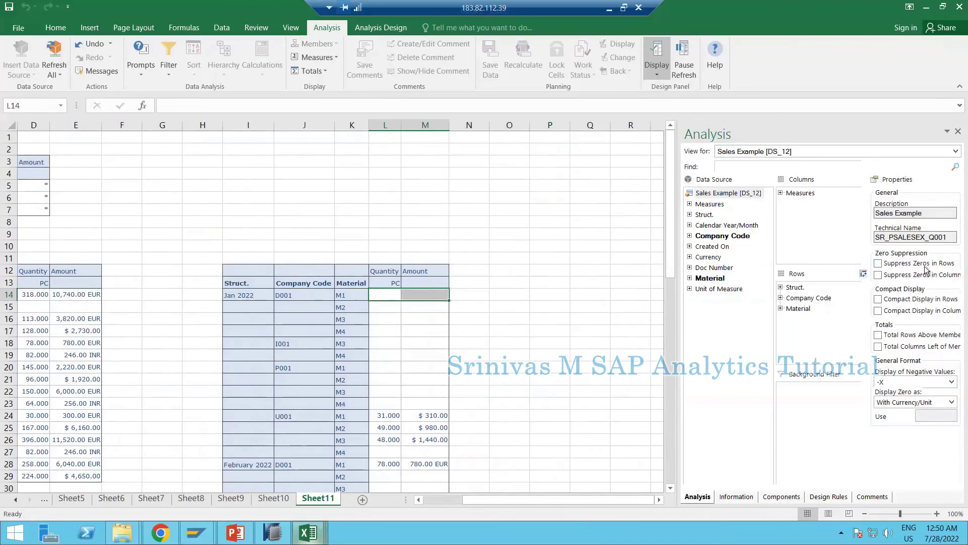
pyautogui.click(900, 266)
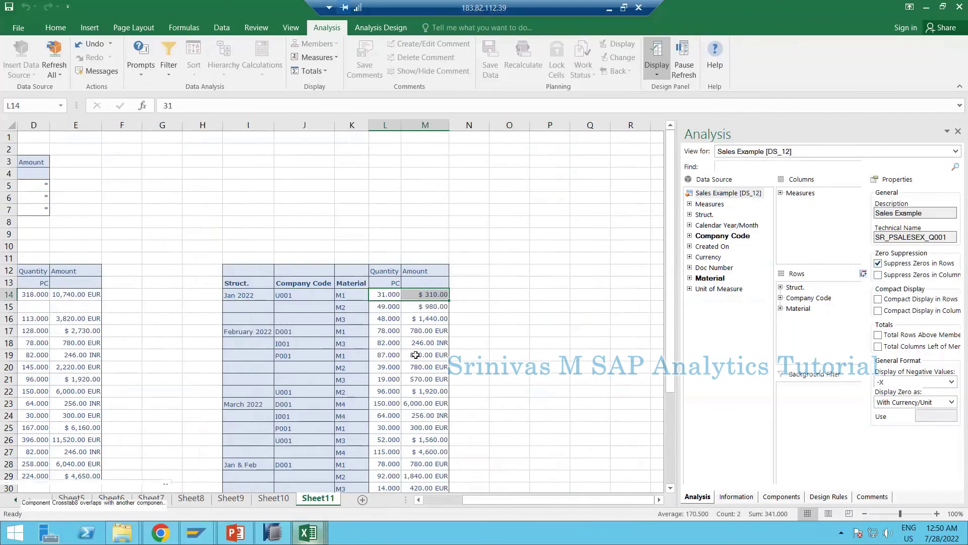
# Step: Review the zero-suppressed I12 crosstab from Jan 2022 down to the Jan & Feb rows
pyautogui.click(397, 305)
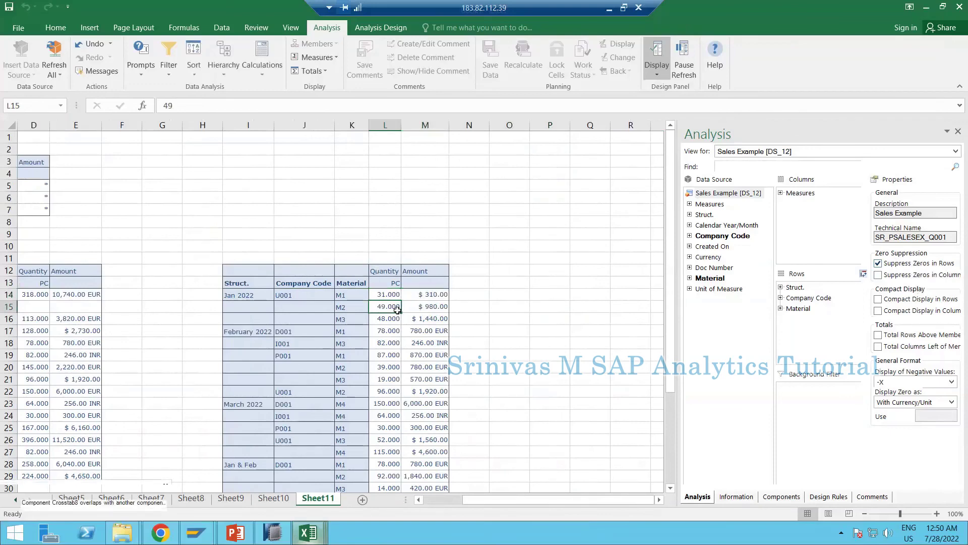
pyautogui.scroll(-2, 397, 308)
pyautogui.scroll(-3, 373, 359)
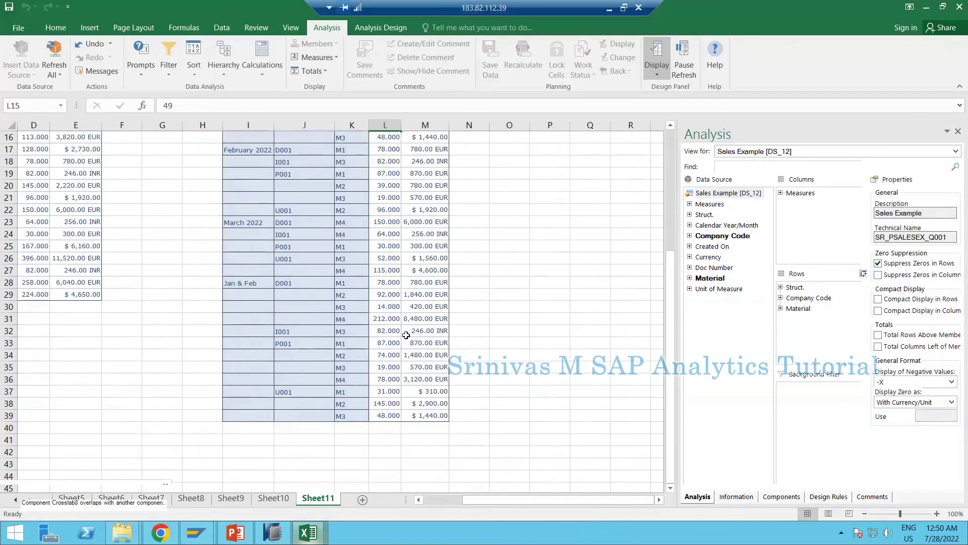
pyautogui.scroll(3, 404, 342)
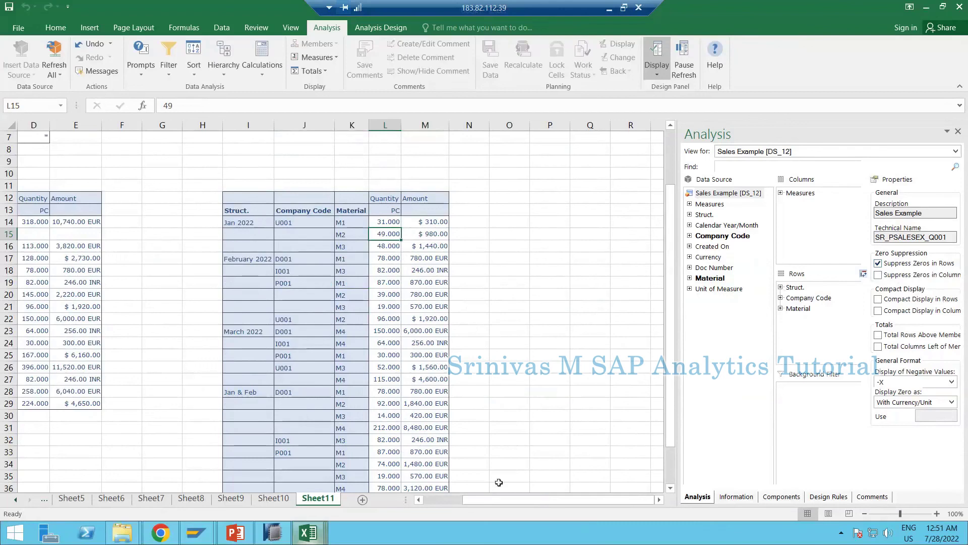
pyautogui.moveTo(501, 505); pyautogui.dragTo(480, 503)
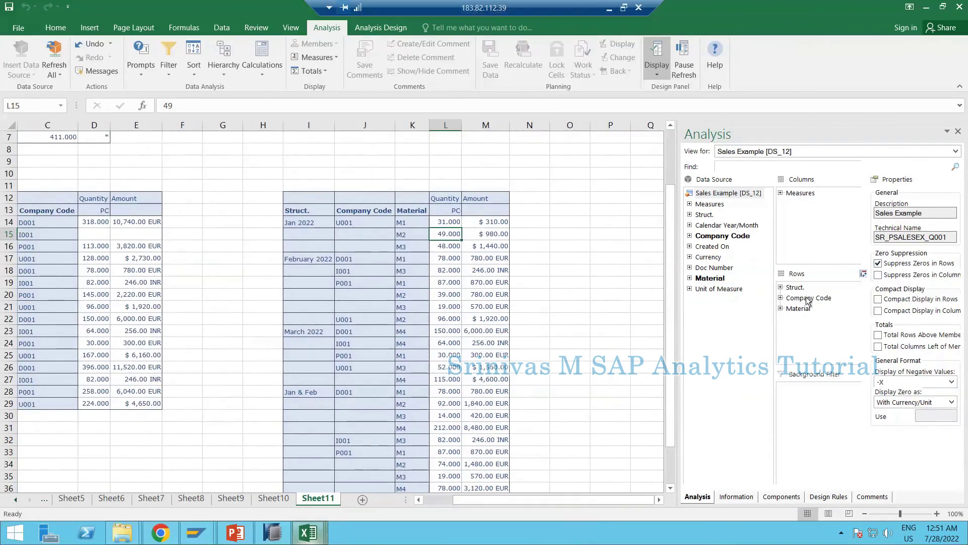
# Step: Inspect the properties of Struct. in the rows and its Jan 2022 and February 2022 members in the I12 crosstab
pyautogui.click(800, 288)
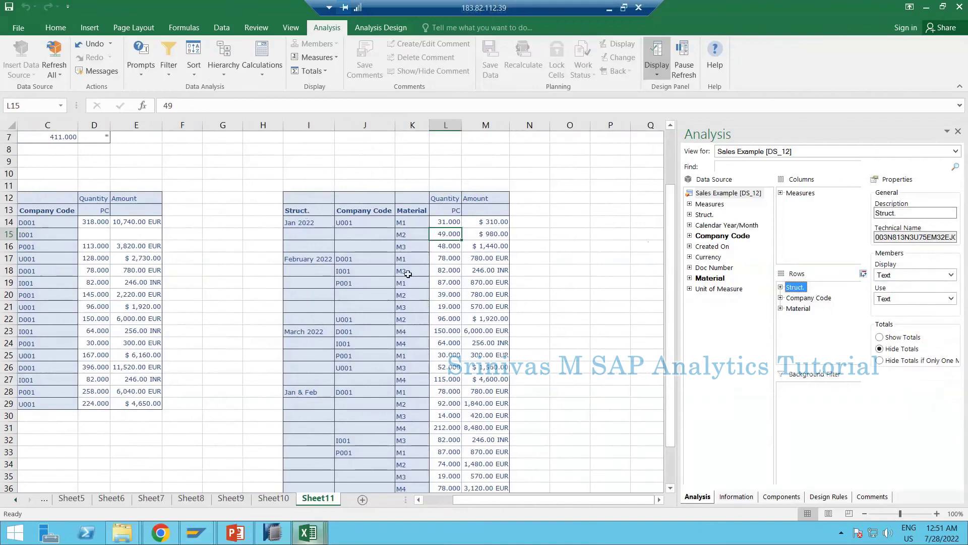
pyautogui.click(297, 210)
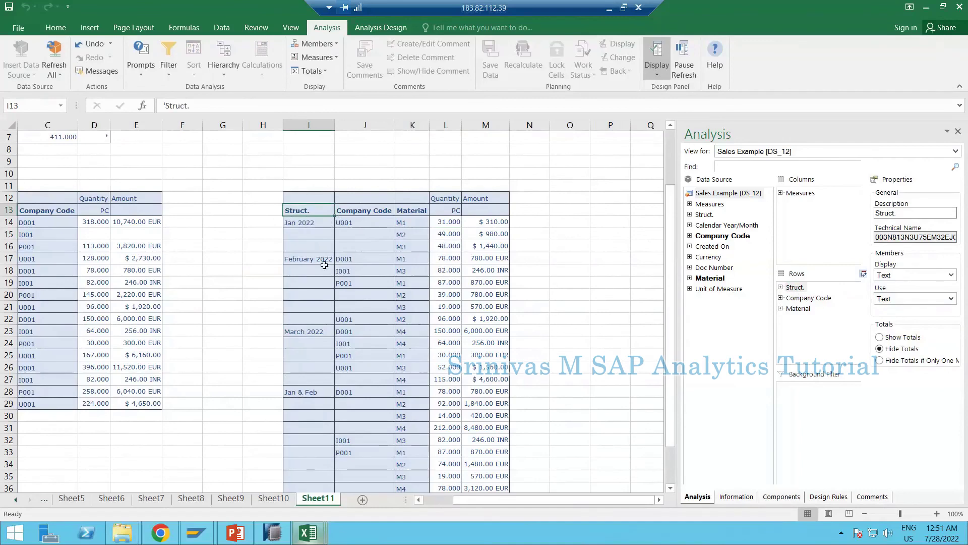
pyautogui.click(304, 222)
pyautogui.scroll(-3, 303, 383)
pyautogui.scroll(3, 299, 372)
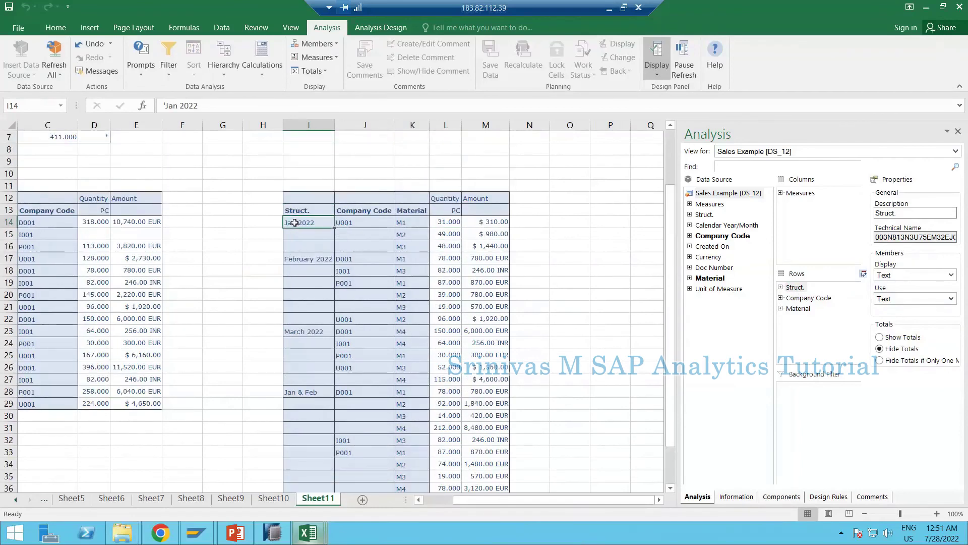
pyautogui.click(305, 263)
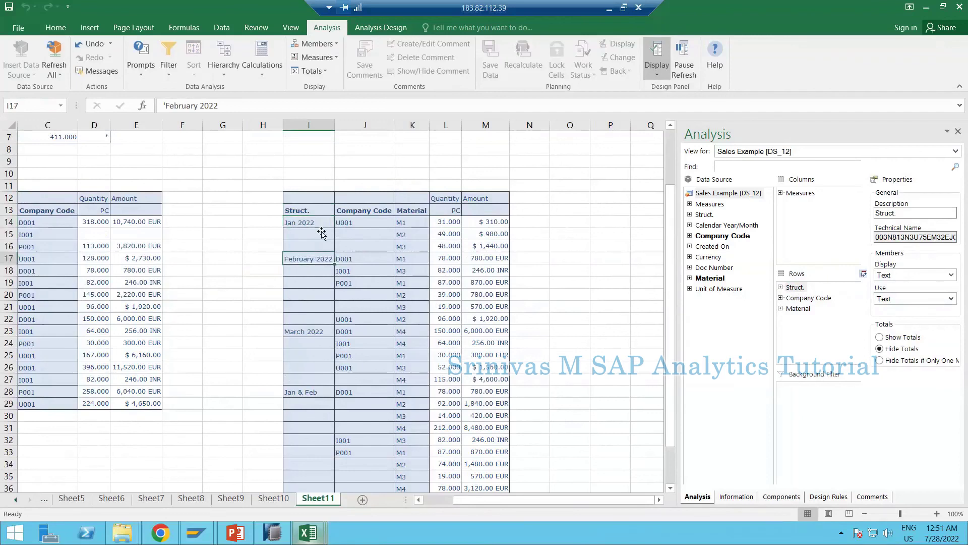